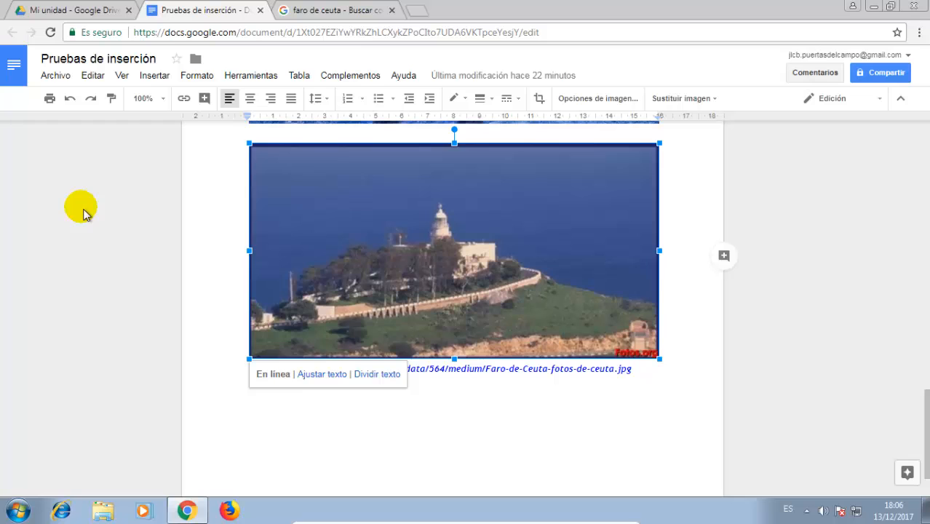
Examine the insertion options and look through the document's images, header, footnote and footer to the end of page 2
{"action": "left_click", "coordinate": [342, 405]}
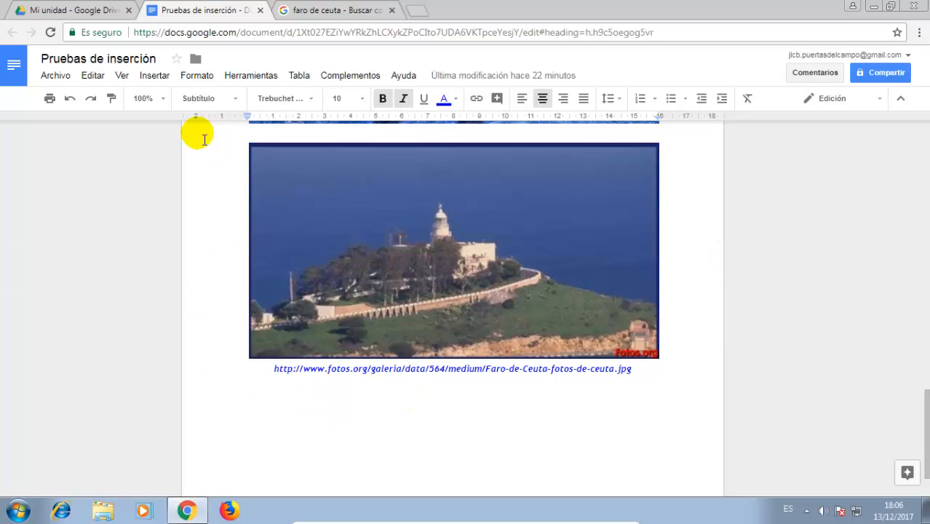
{"action": "scroll", "coordinate": [397, 375], "scroll_direction": "up", "scroll_amount": 10}
{"action": "scroll", "coordinate": [408, 378], "scroll_direction": "down", "scroll_amount": 5}
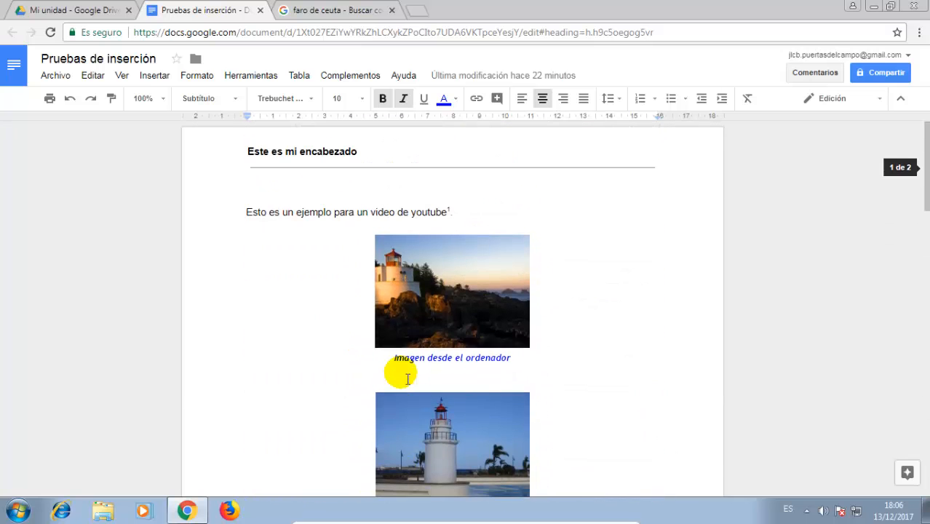
{"action": "left_click", "coordinate": [155, 76]}
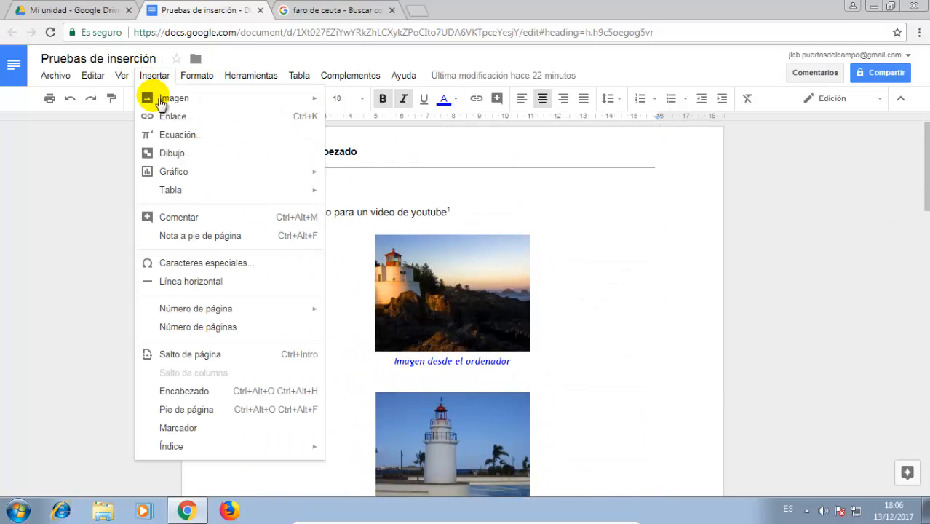
{"action": "mouse_move", "coordinate": [234, 97]}
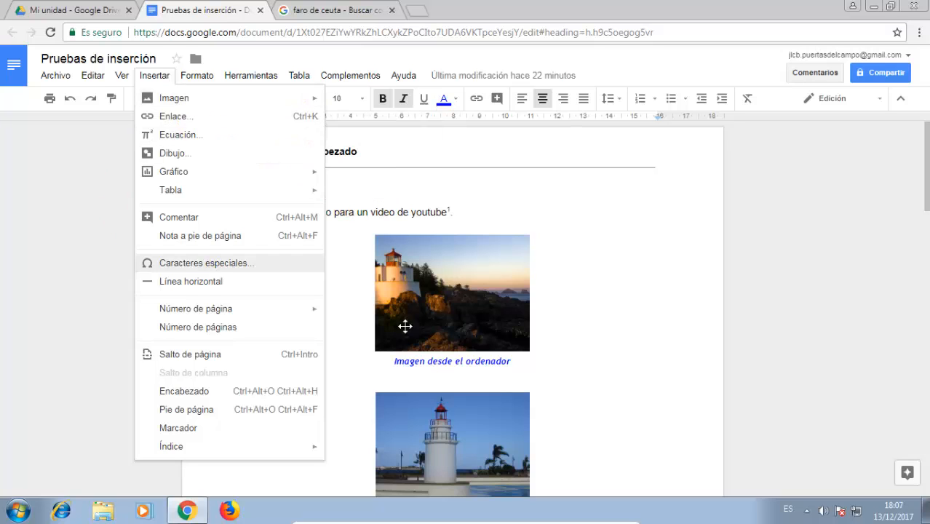
{"action": "left_click", "coordinate": [642, 281]}
{"action": "scroll", "coordinate": [255, 226], "scroll_direction": "down", "scroll_amount": 10}
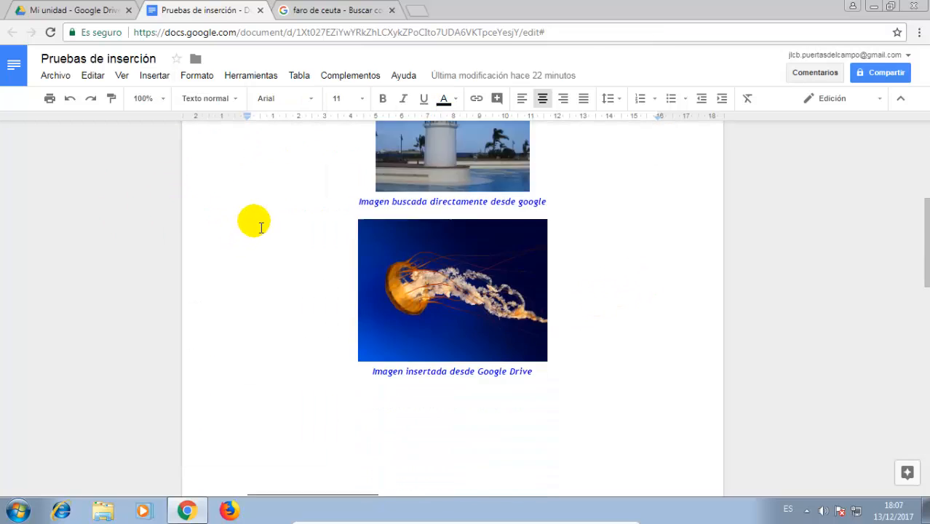
{"action": "scroll", "coordinate": [268, 228], "scroll_direction": "down", "scroll_amount": 6}
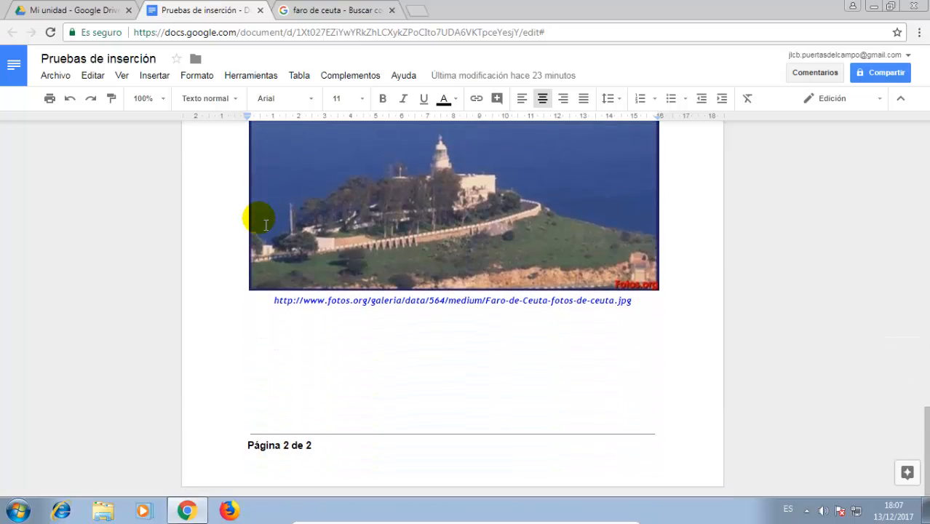
Add a new line after the image URL caption below the lighthouse photo on page 2
{"action": "left_click", "coordinate": [258, 332]}
{"action": "left_click", "coordinate": [300, 339]}
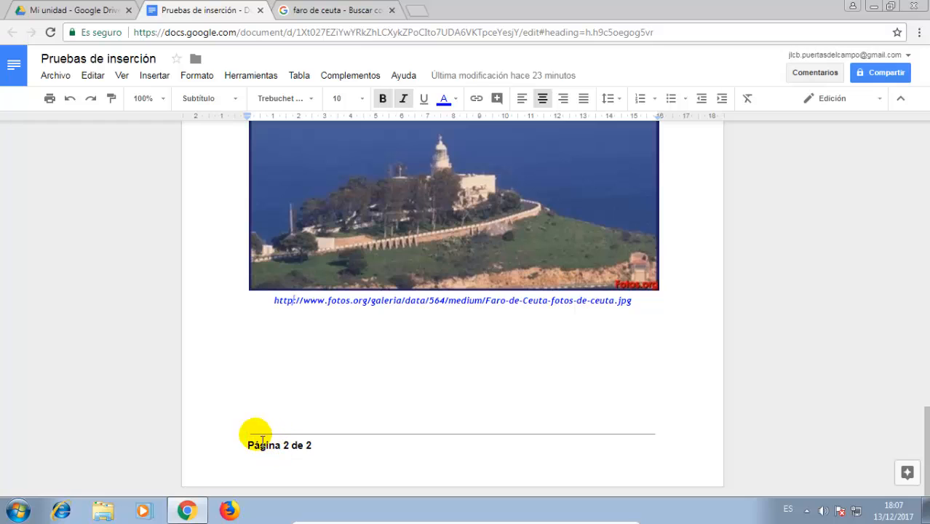
{"action": "left_click", "coordinate": [669, 304]}
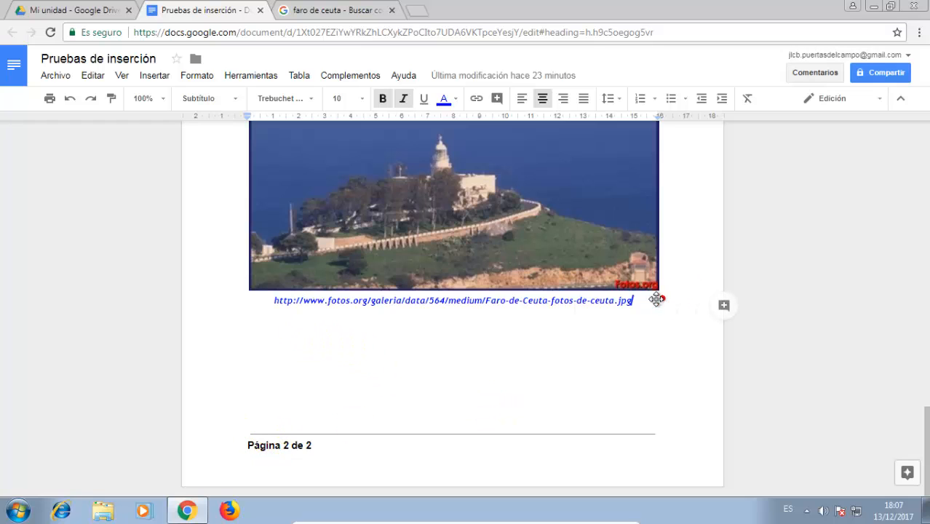
{"action": "key", "text": "Return"}
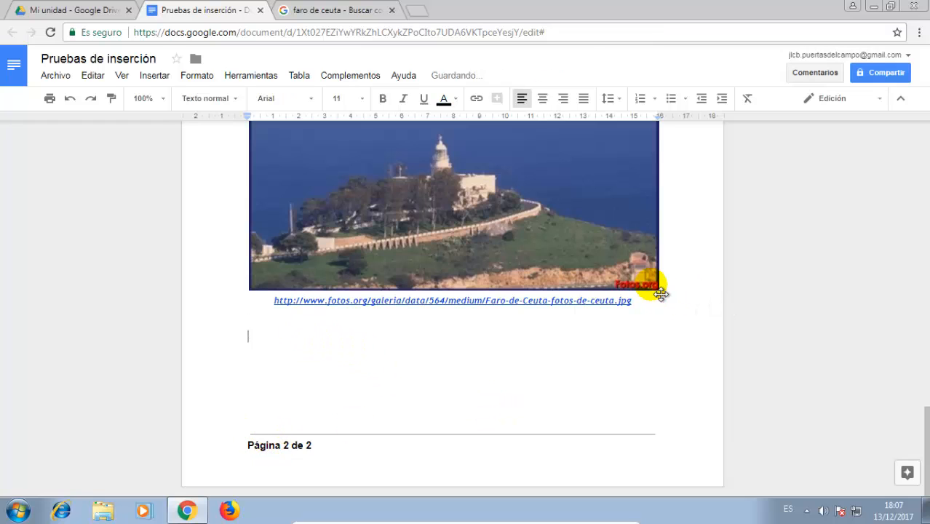
Insert a page break on the blank line below the URL caption at the end of page 2
{"action": "scroll", "coordinate": [564, 289], "scroll_direction": "up", "scroll_amount": 8}
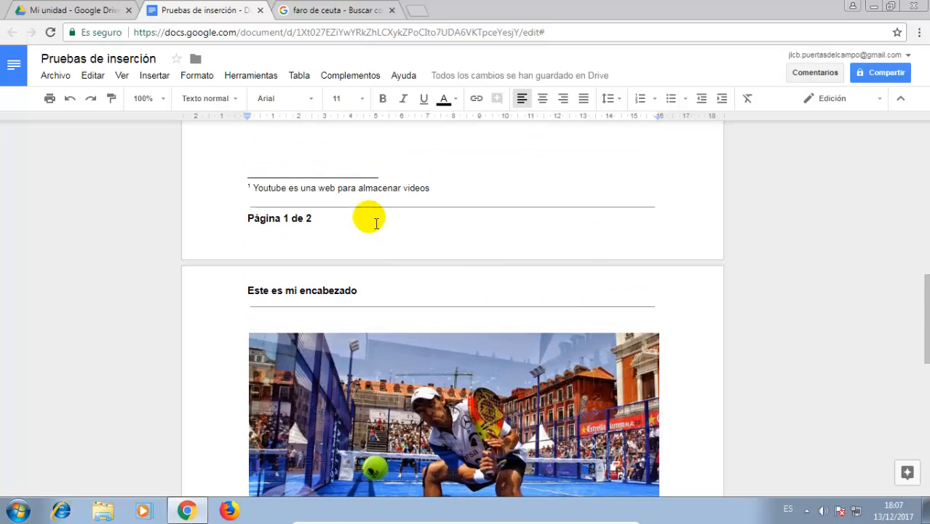
{"action": "left_click", "coordinate": [154, 76]}
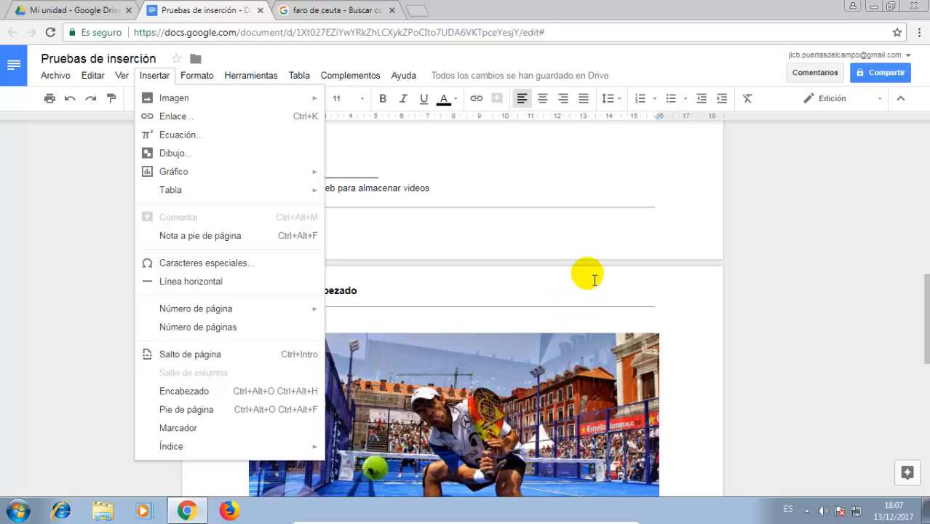
{"action": "scroll", "coordinate": [721, 322], "scroll_direction": "down", "scroll_amount": 10}
{"action": "left_click", "coordinate": [427, 344]}
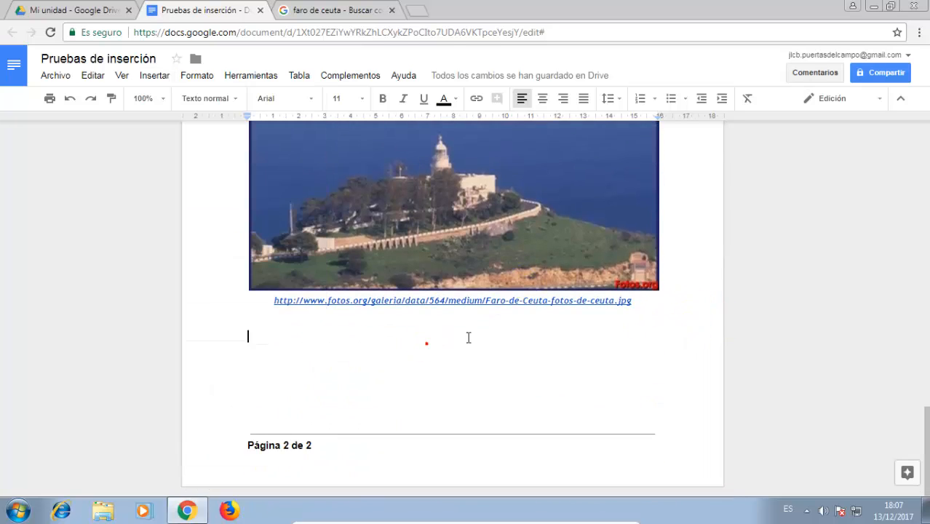
{"action": "left_click", "coordinate": [303, 319]}
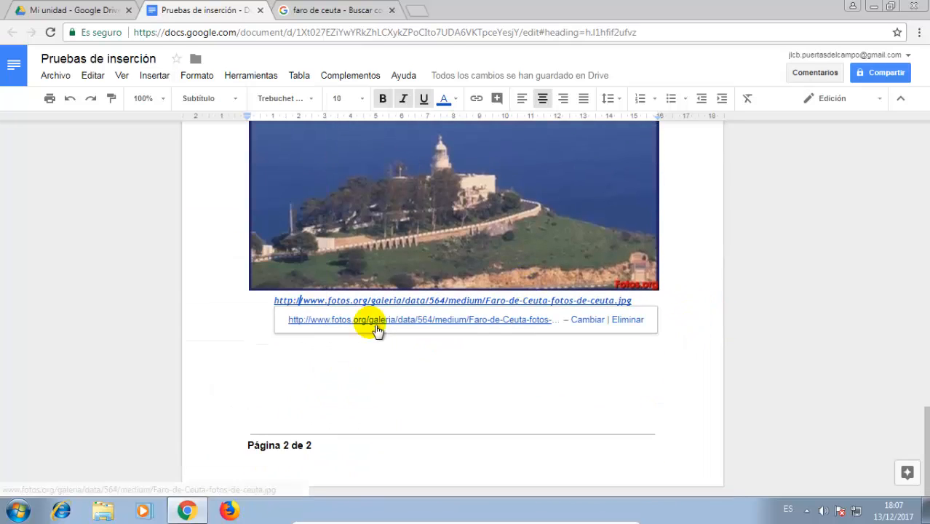
{"action": "left_click", "coordinate": [669, 303]}
{"action": "key", "text": "Down"}
{"action": "key", "text": "ctrl+Return"}
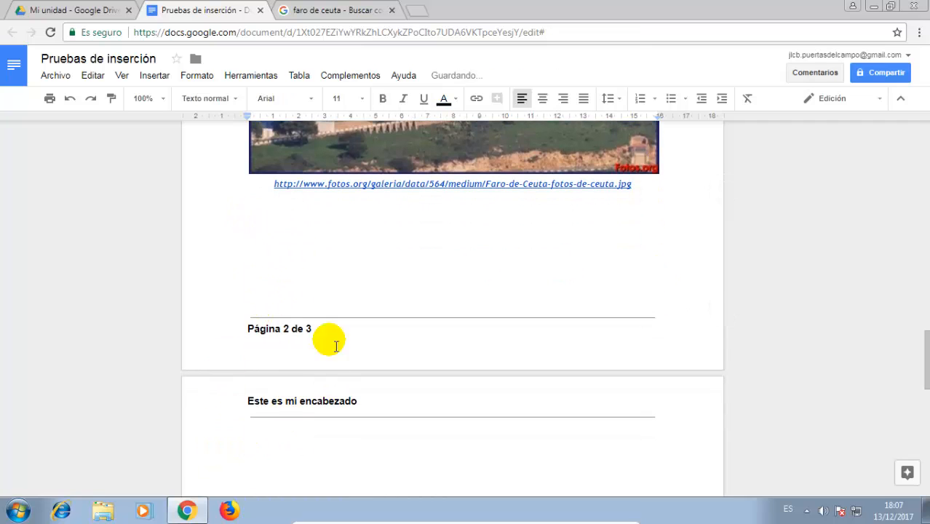
{"action": "left_click", "coordinate": [260, 196]}
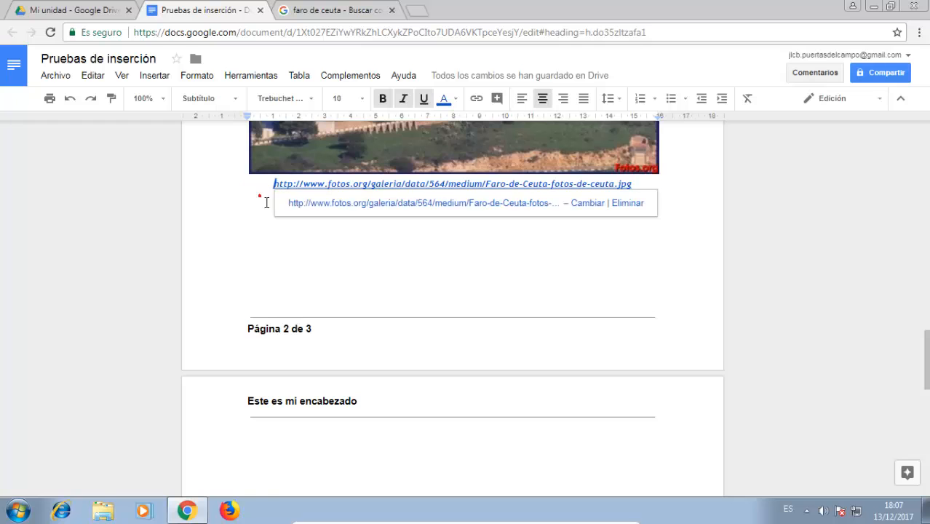
{"action": "left_click", "coordinate": [267, 431]}
{"action": "type", "text": "a"}
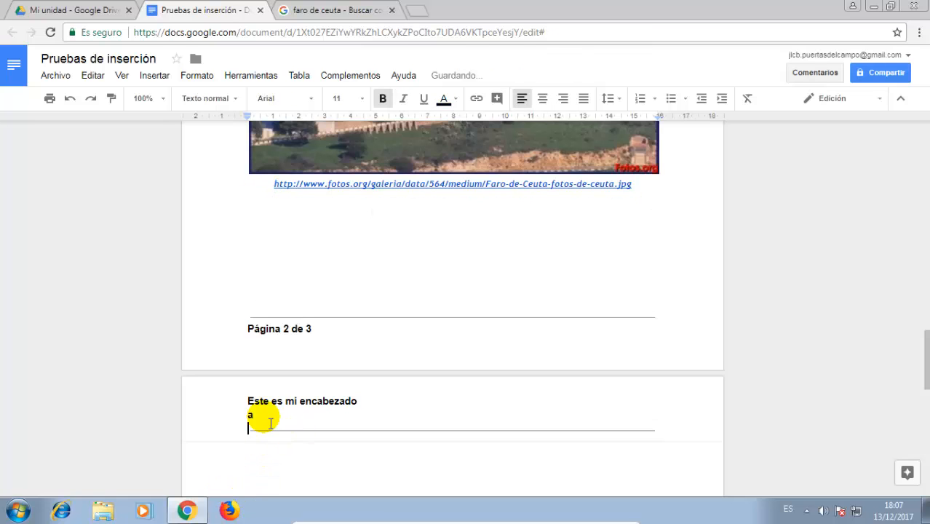
{"action": "key", "text": "BackSpace"}
Enter the filler text "asdfafa" in the body of the new page after the page break
{"action": "left_click", "coordinate": [352, 479]}
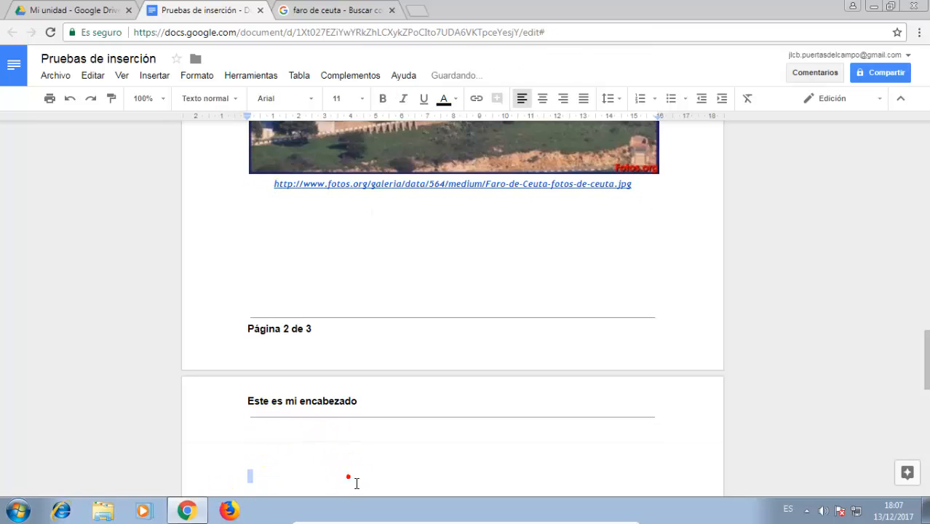
{"action": "scroll", "coordinate": [332, 443], "scroll_direction": "down", "scroll_amount": 3}
{"action": "type", "text": "asdfas"}
{"action": "scroll", "coordinate": [363, 276], "scroll_direction": "up", "scroll_amount": 4}
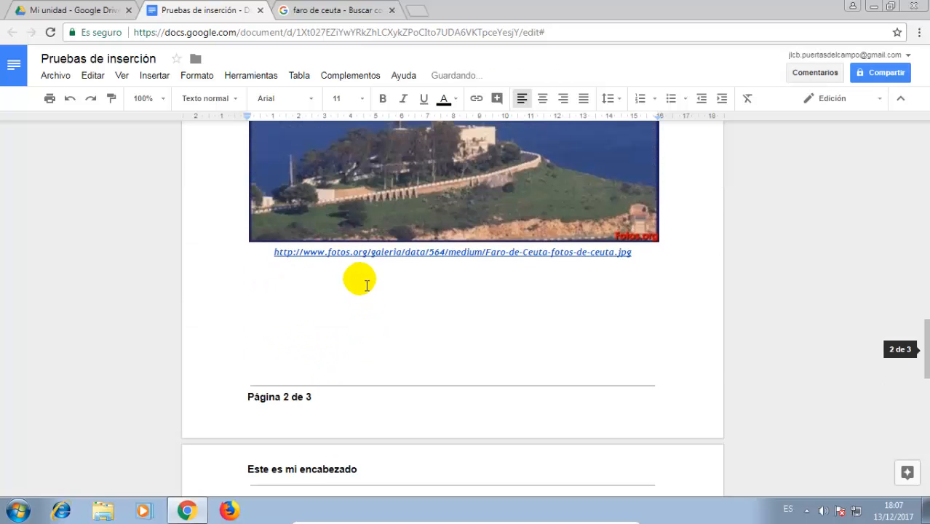
Enter short filler lines such as "asfdaf" and "asfdafa" below the URL caption until they run past the end of page 2
{"action": "left_click", "coordinate": [402, 286]}
{"action": "type", "text": "asfdaf"}
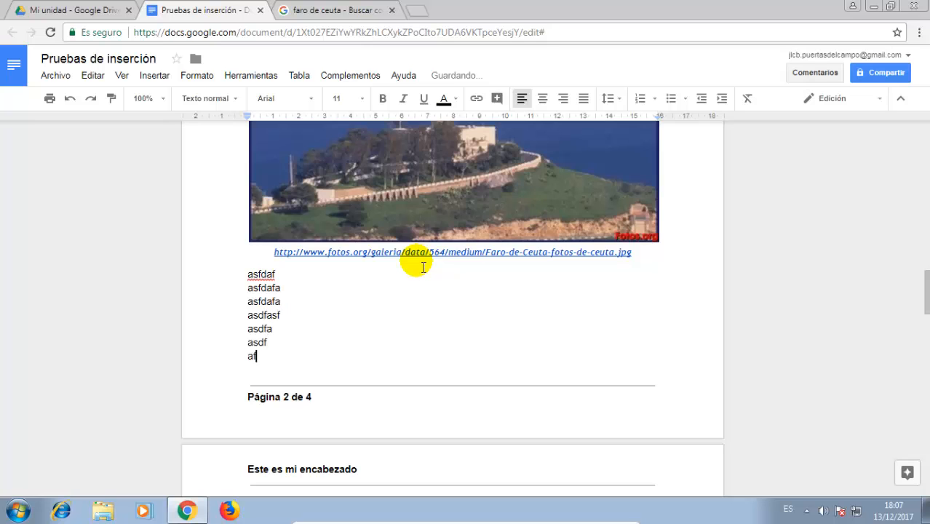
{"action": "key", "text": "ctrl+Return"}
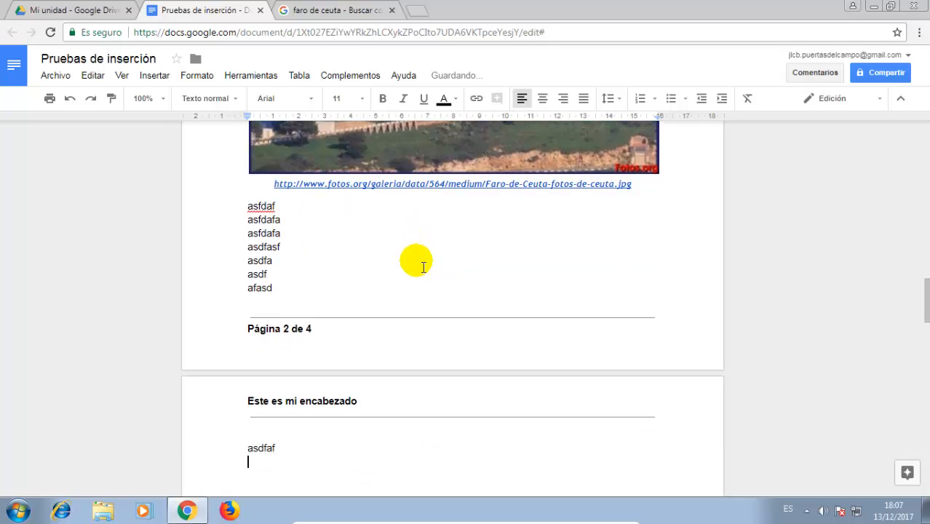
Replace the filler text on the page after the page break with "texto de comienzo"
{"action": "scroll", "coordinate": [376, 279], "scroll_direction": "down", "scroll_amount": 4}
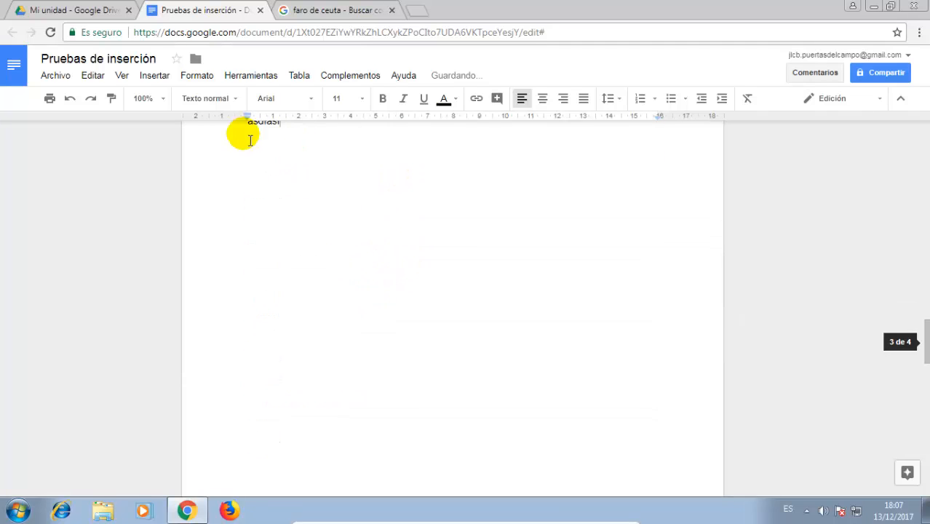
{"action": "scroll", "coordinate": [299, 273], "scroll_direction": "up", "scroll_amount": 1}
{"action": "scroll", "coordinate": [305, 247], "scroll_direction": "down", "scroll_amount": 10}
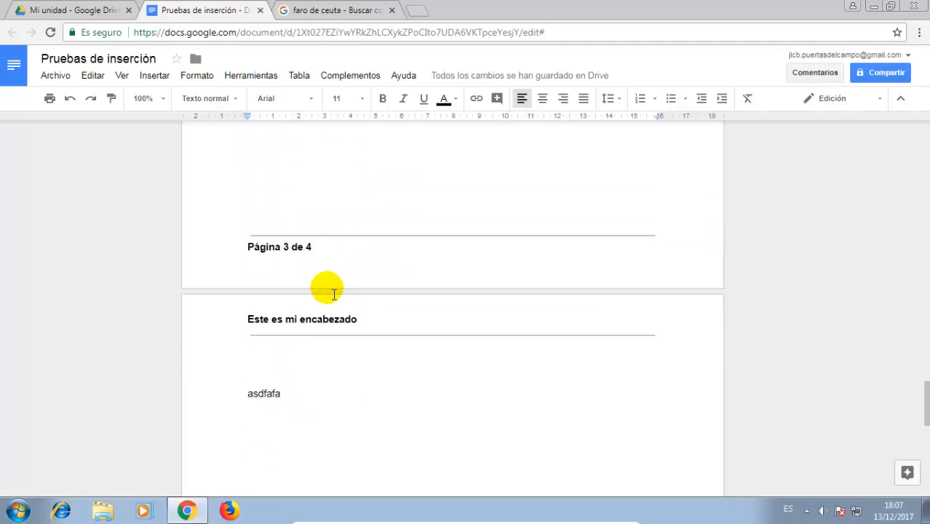
{"action": "left_click_drag", "start_coordinate": [265, 364], "coordinate": [247, 365]}
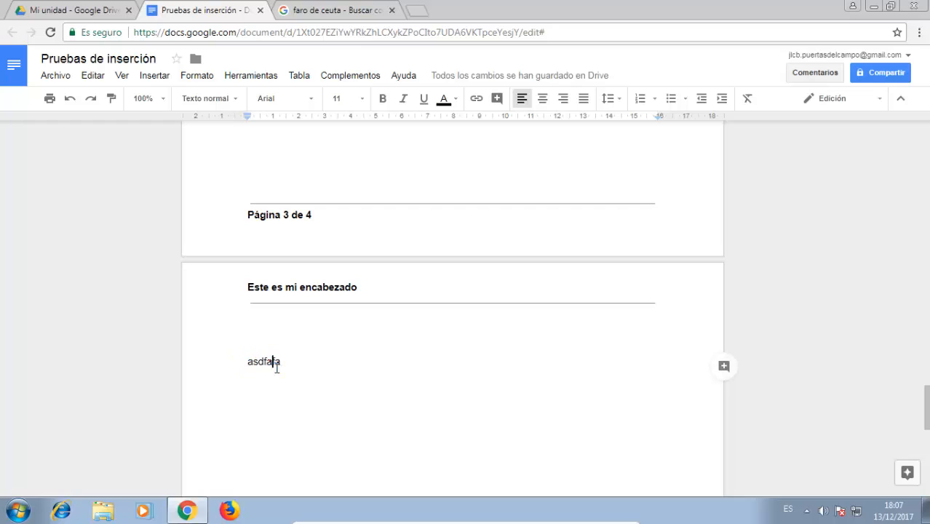
{"action": "type", "text": "texto de comienzo"}
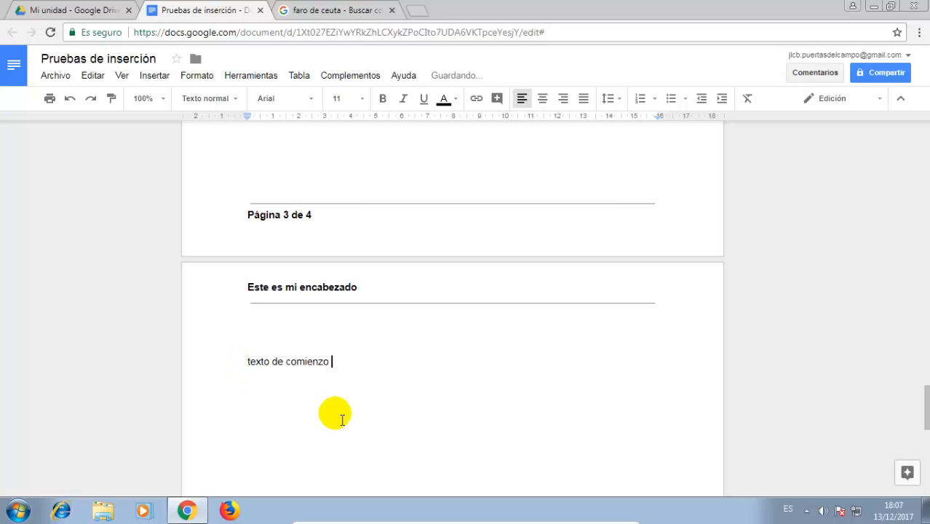
Delete the overflowing filler lines on page 3 and the last filler line "afasd" on page 2
{"action": "scroll", "coordinate": [290, 368], "scroll_direction": "up", "scroll_amount": 9}
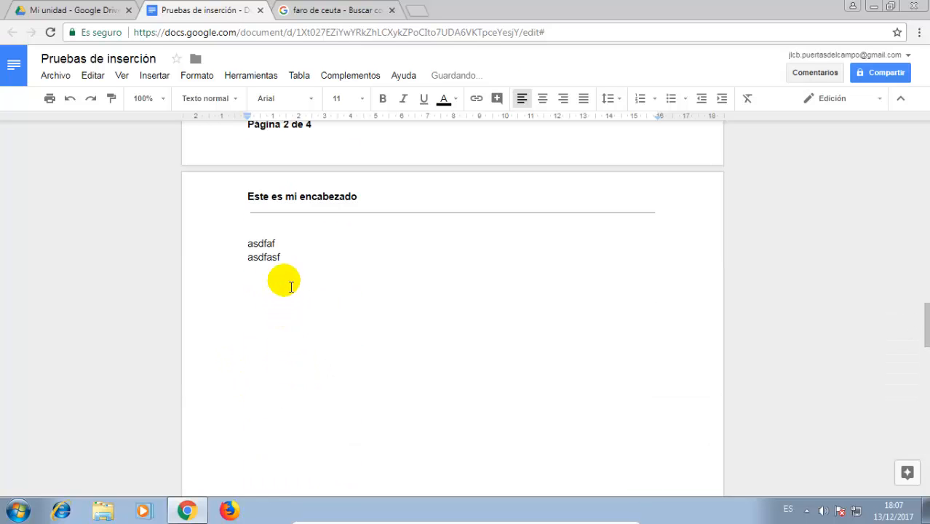
{"action": "left_click_drag", "start_coordinate": [286, 259], "coordinate": [260, 253]}
{"action": "type", "text": "a"}
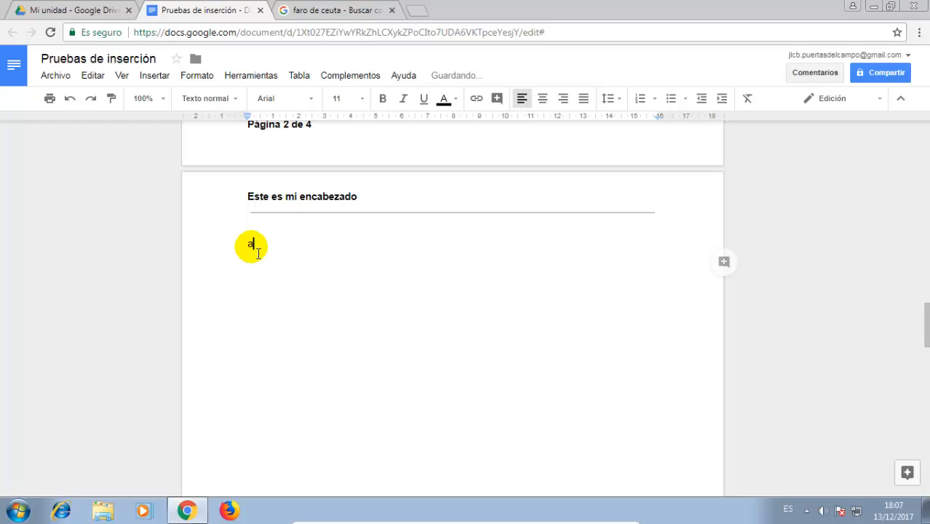
{"action": "key", "text": "BackSpace"}
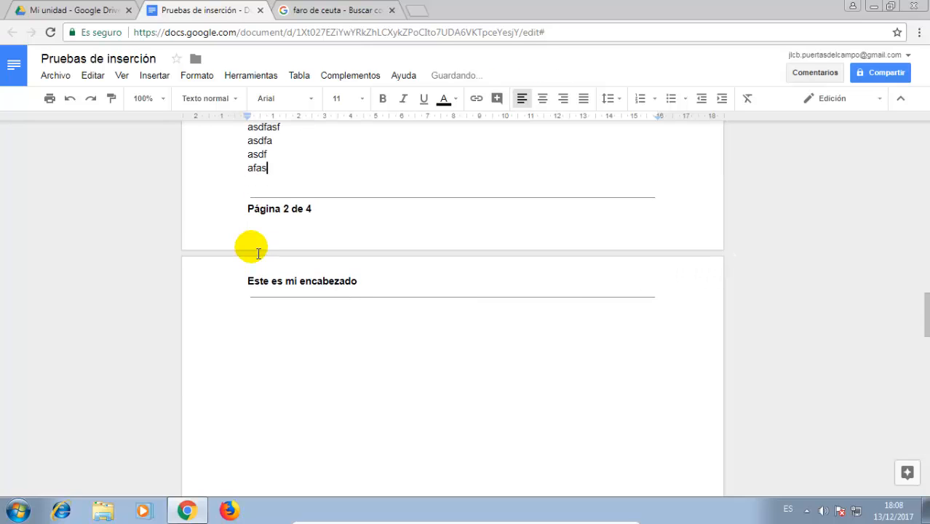
{"action": "key", "text": "BackSpace"}
{"action": "key", "text": "BackSpace"}
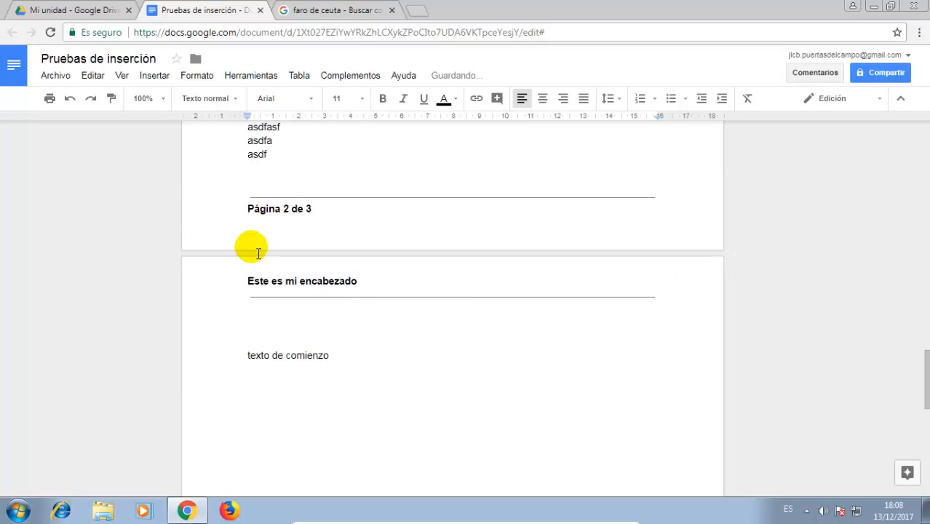
Enter more "asdf" filler lines running from page 2 onto page 3, and check the page after the break
{"action": "key", "text": "Return"}
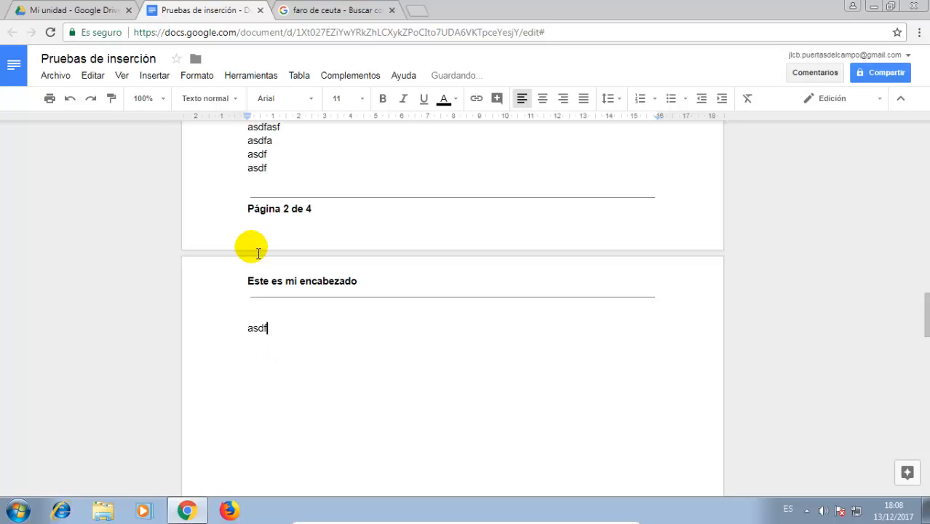
{"action": "scroll", "coordinate": [305, 328], "scroll_direction": "down", "scroll_amount": 8}
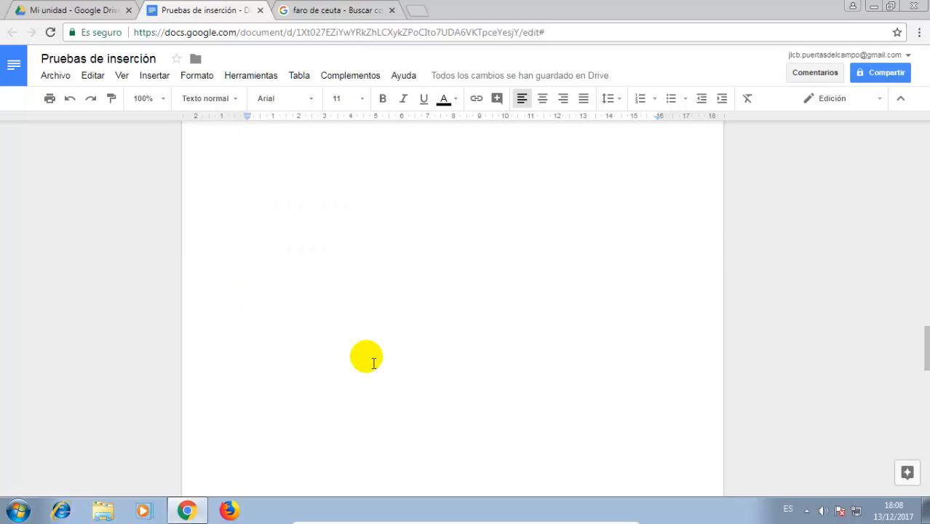
{"action": "scroll", "coordinate": [263, 464], "scroll_direction": "down", "scroll_amount": 3}
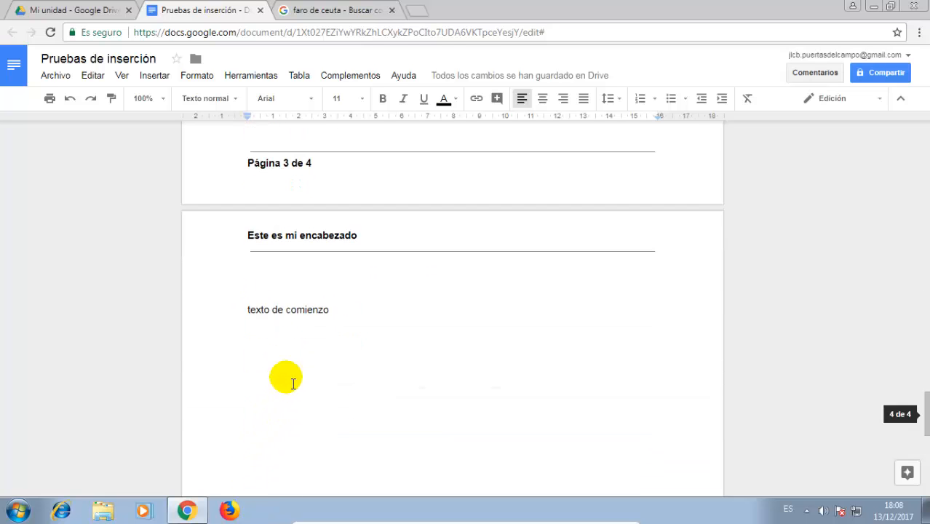
Delete "texto de comienzo", the page break before it and the overflowing filler text on page 3
{"action": "triple_click", "coordinate": [285, 313]}
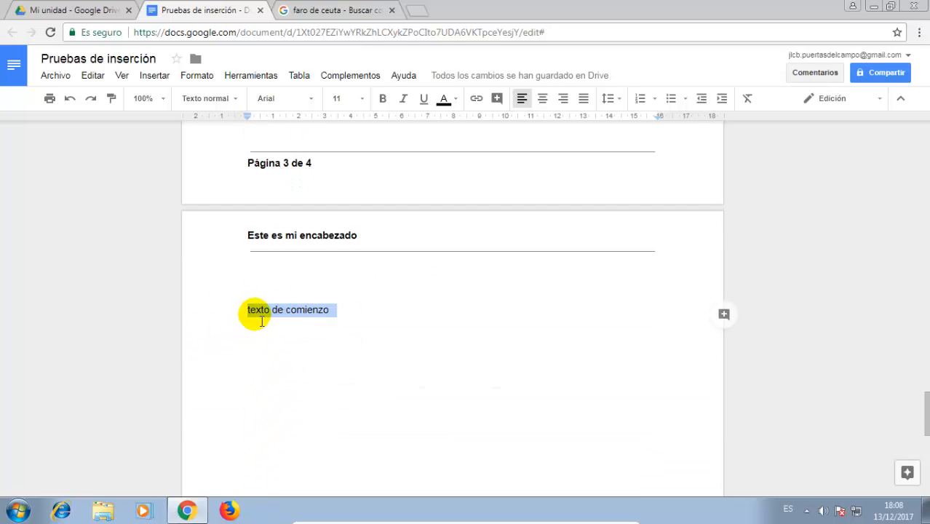
{"action": "left_click", "coordinate": [255, 312]}
{"action": "key", "text": "shift+Home"}
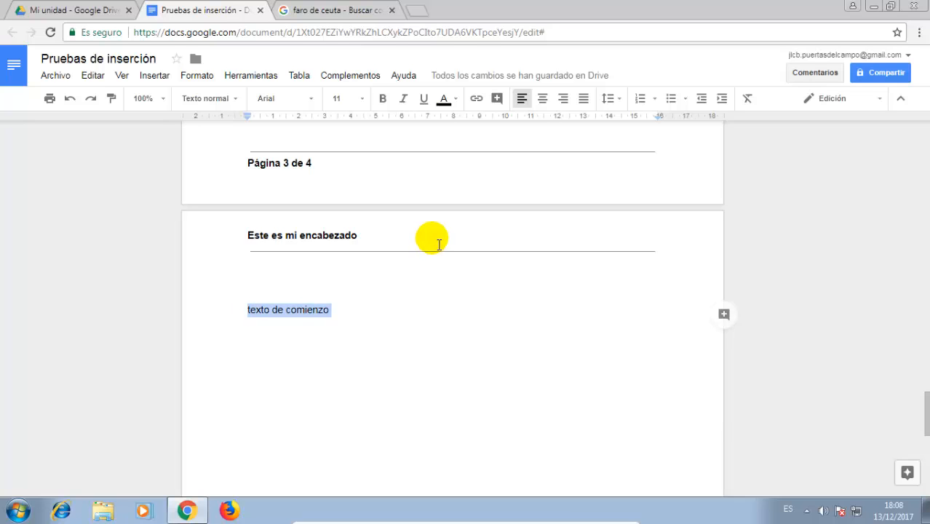
{"action": "key", "text": "BackSpace"}
{"action": "type", "text": "asdf"}
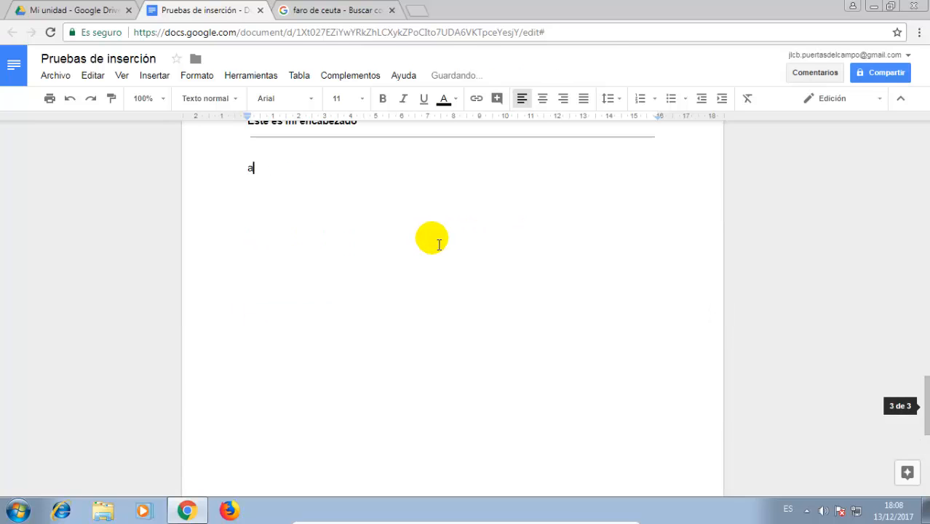
Delete all the remaining filler lines below the image link on page 2
{"action": "key", "text": "shift+Up"}
{"action": "key", "text": "shift+Up"}
{"action": "key", "text": "shift+Up"}
{"action": "key", "text": "shift+Up"}
{"action": "key", "text": "shift+Up"}
{"action": "key", "text": "shift+Up"}
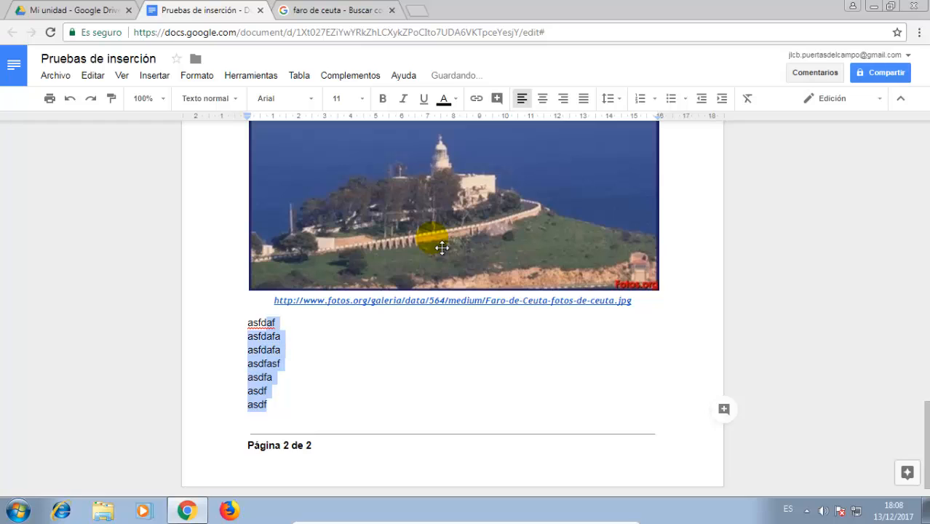
{"action": "key", "text": "BackSpace"}
{"action": "key", "text": "BackSpace"}
{"action": "key", "text": "BackSpace"}
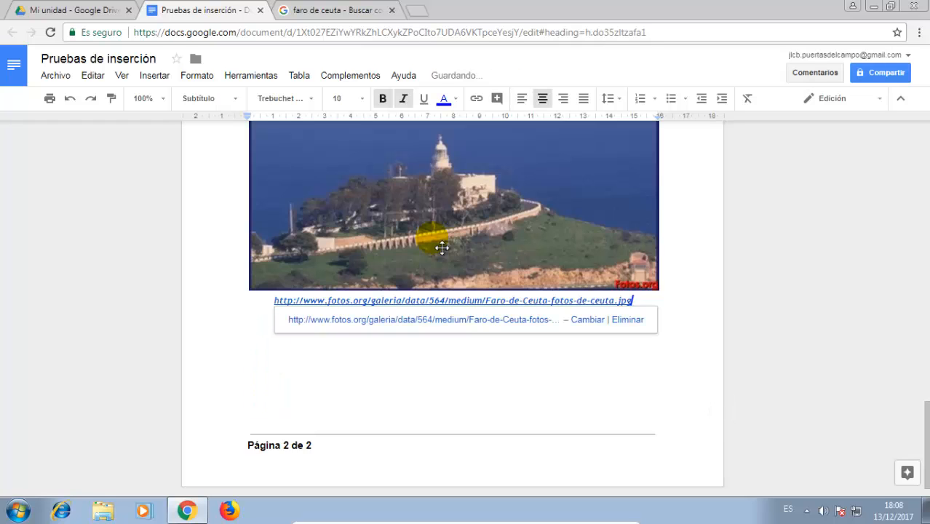
Insert a page break on a new line below the image link and a table of 4 columns and 2 rows on the new page
{"action": "key", "text": "Return"}
{"action": "key", "text": "ctrl+Return"}
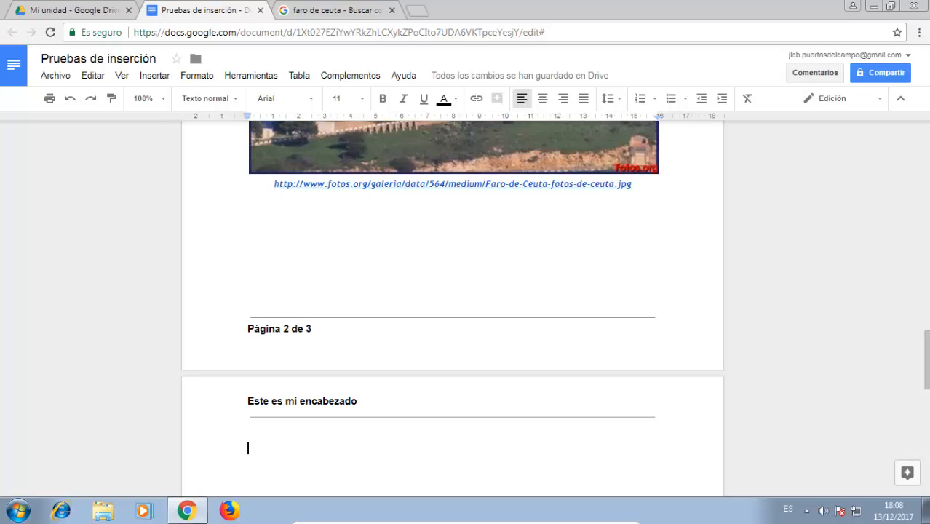
{"action": "left_click", "coordinate": [154, 76]}
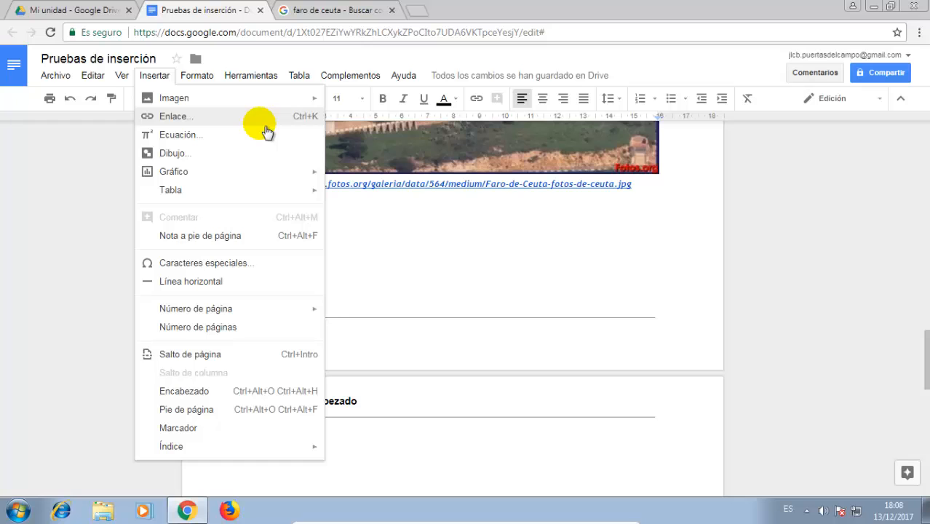
{"action": "mouse_move", "coordinate": [179, 194]}
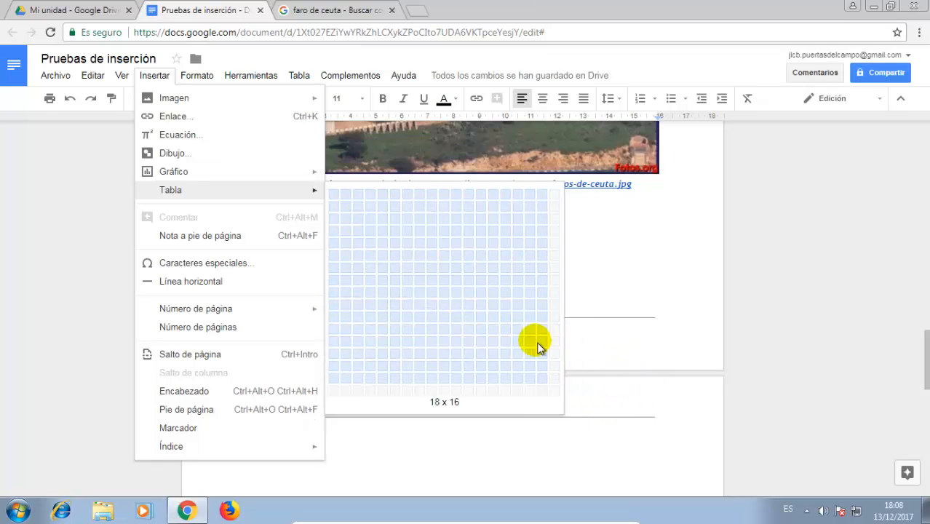
{"action": "left_click", "coordinate": [373, 217]}
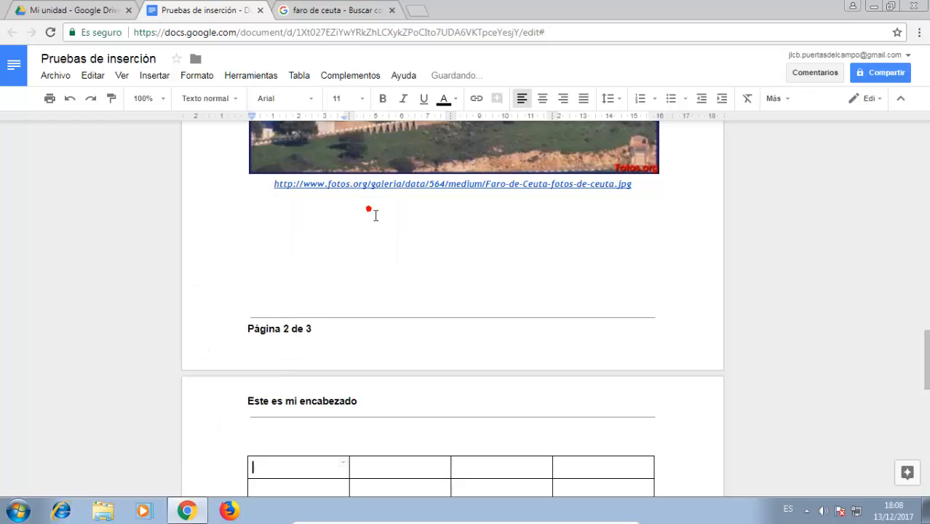
{"action": "scroll", "coordinate": [381, 278], "scroll_direction": "down", "scroll_amount": 2}
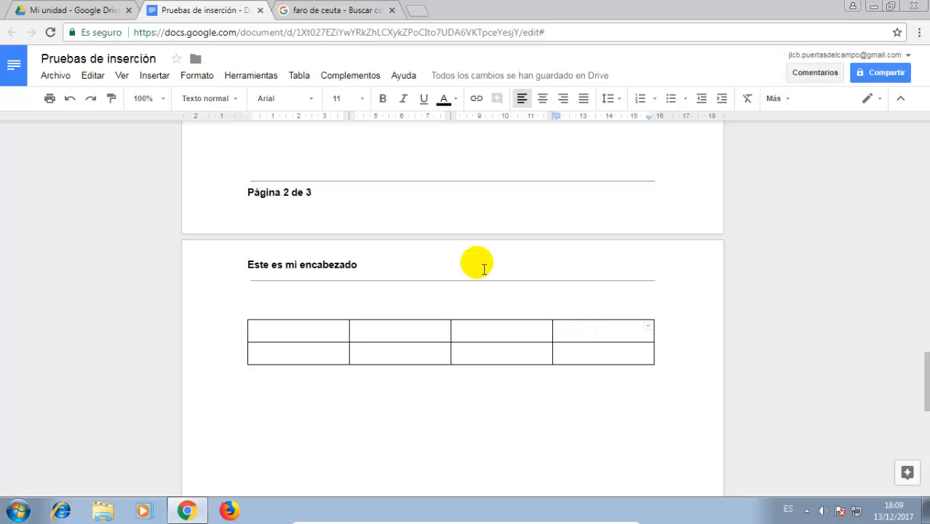
Insert a column to the right of the table's last column
{"action": "left_click", "coordinate": [166, 75]}
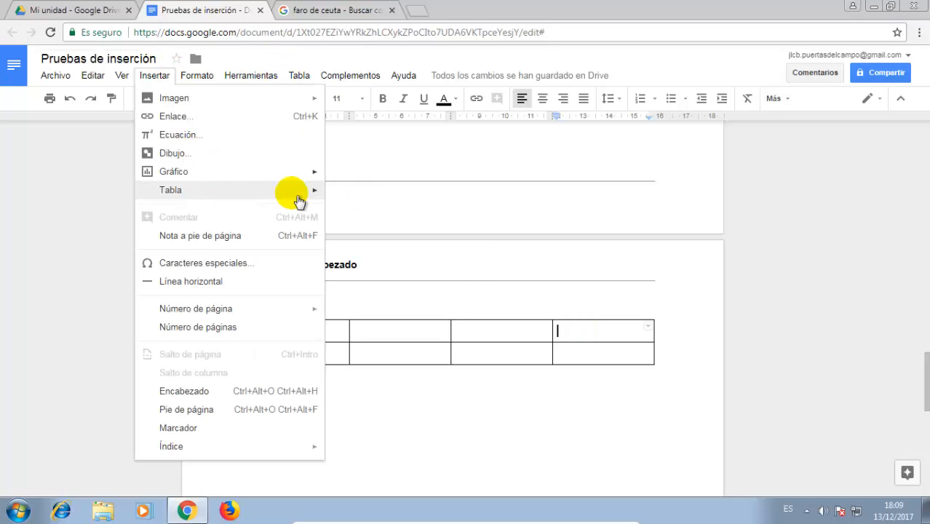
{"action": "mouse_move", "coordinate": [309, 198]}
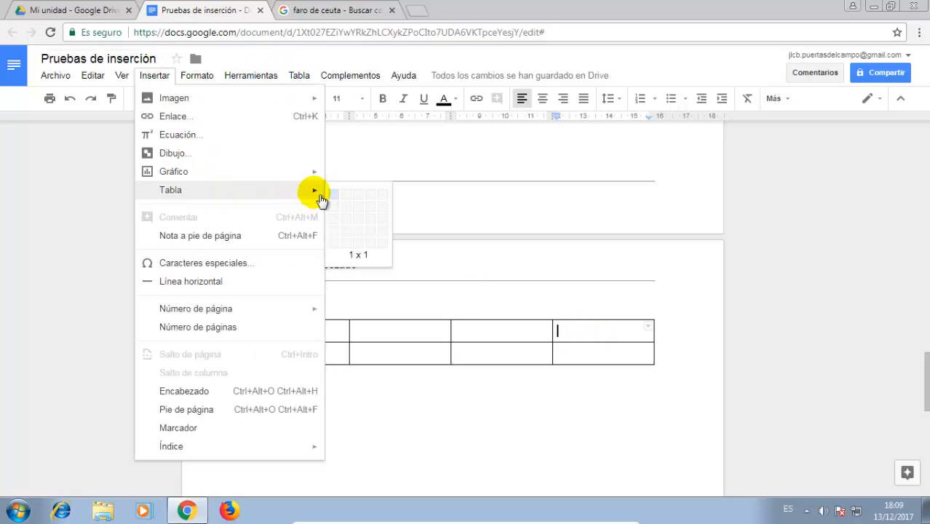
{"action": "mouse_move", "coordinate": [306, 82]}
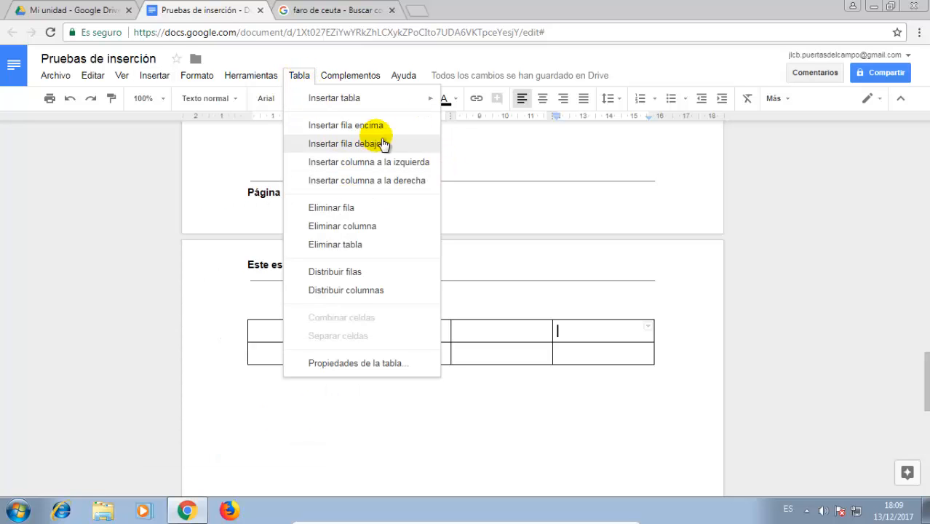
{"action": "left_click", "coordinate": [422, 182]}
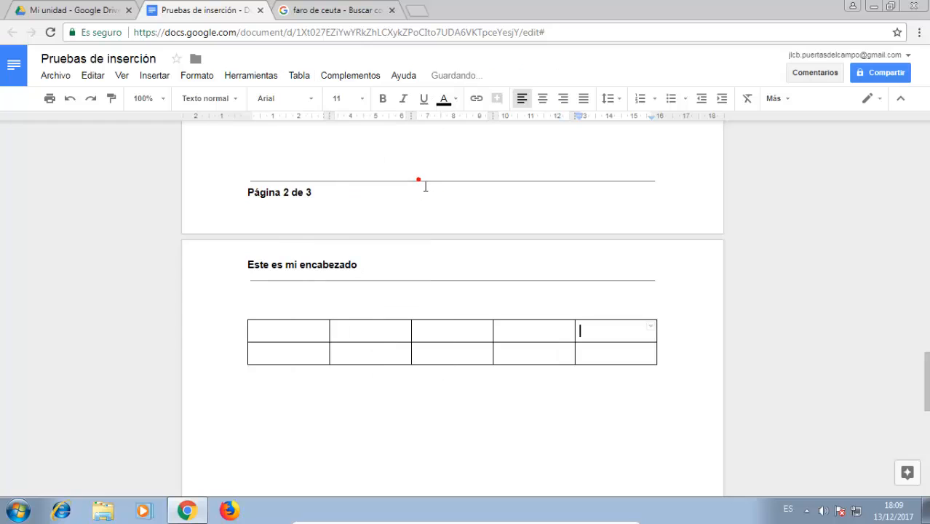
Enter "Primera columna" in the table's first cell and insert a column to the left of it
{"action": "left_click", "coordinate": [314, 332]}
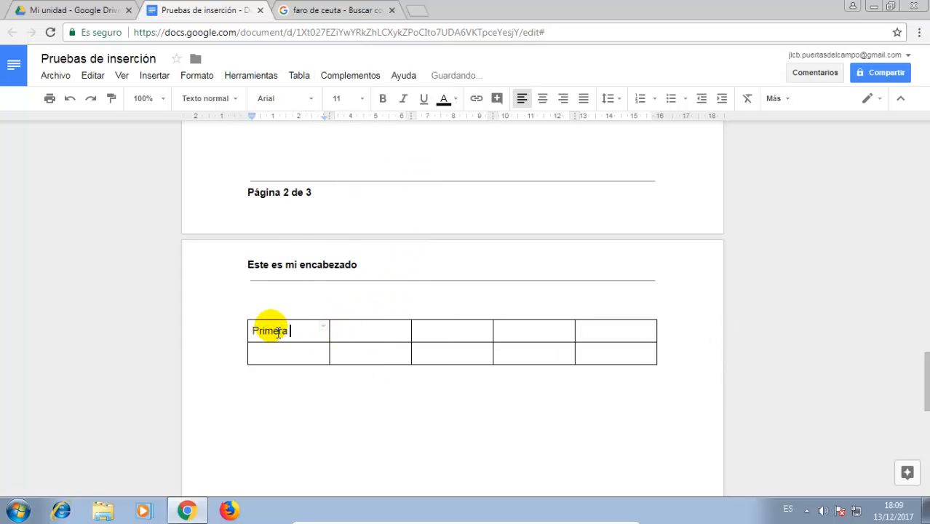
{"action": "type", "text": "Primera columna"}
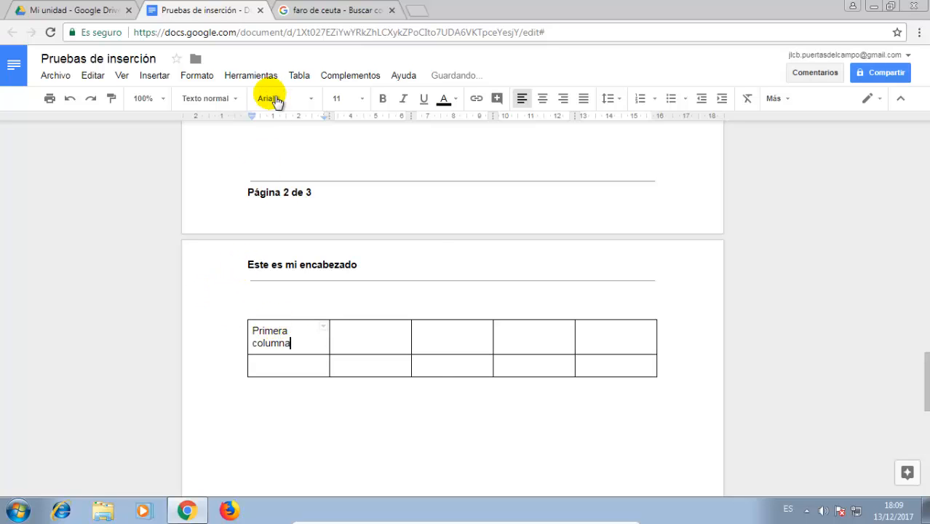
{"action": "left_click", "coordinate": [300, 76]}
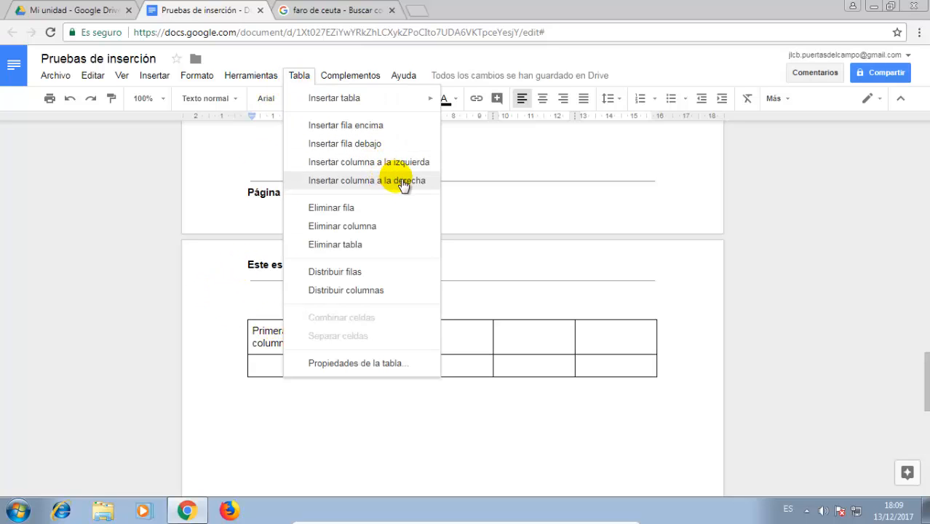
{"action": "left_click", "coordinate": [412, 168]}
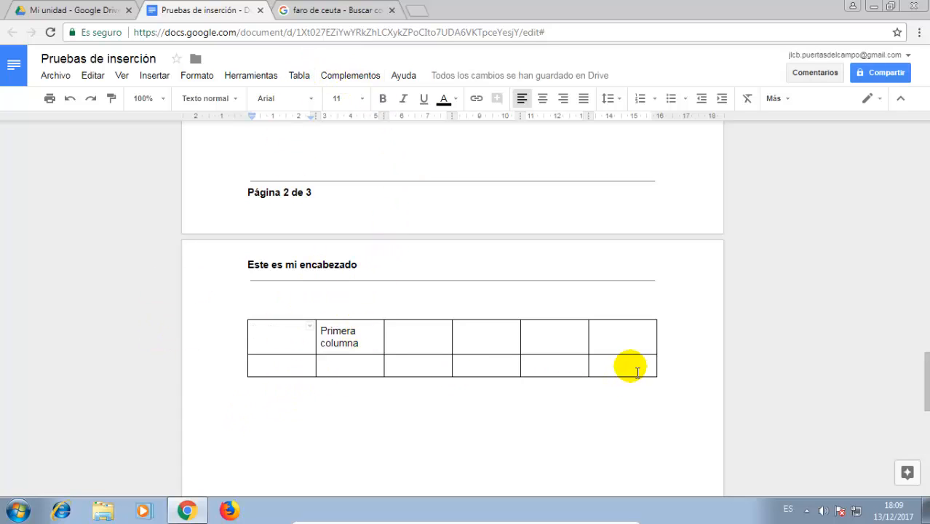
Add a row at the end of the table from its last cell, and insert another row below it
{"action": "left_click", "coordinate": [627, 366]}
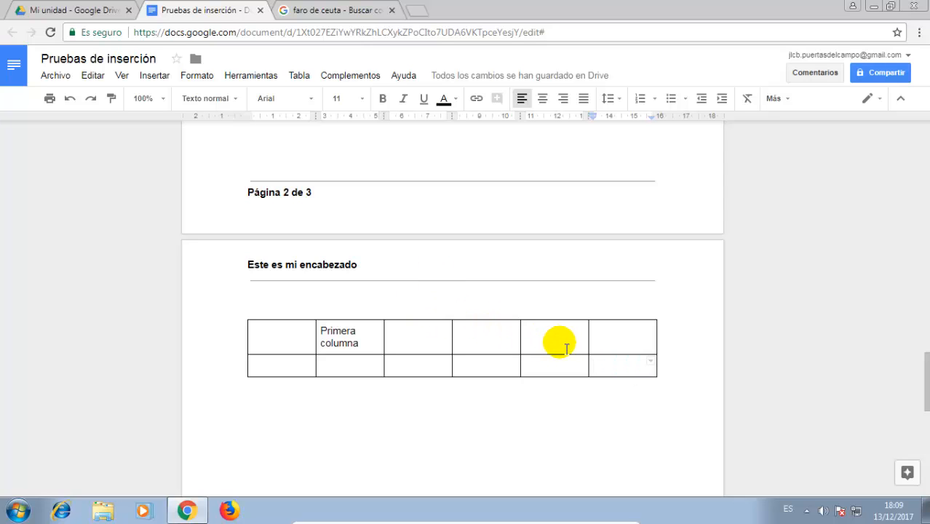
{"action": "left_click", "coordinate": [610, 369]}
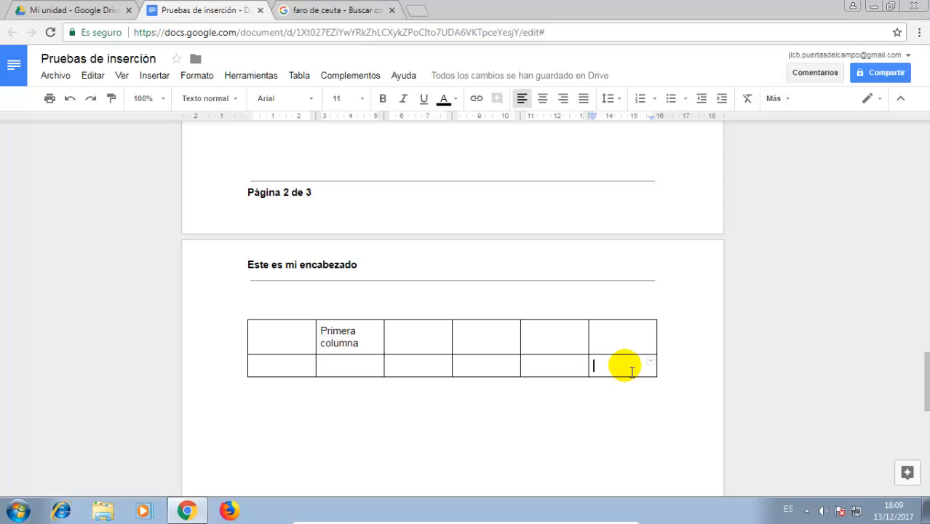
{"action": "key", "text": "Tab"}
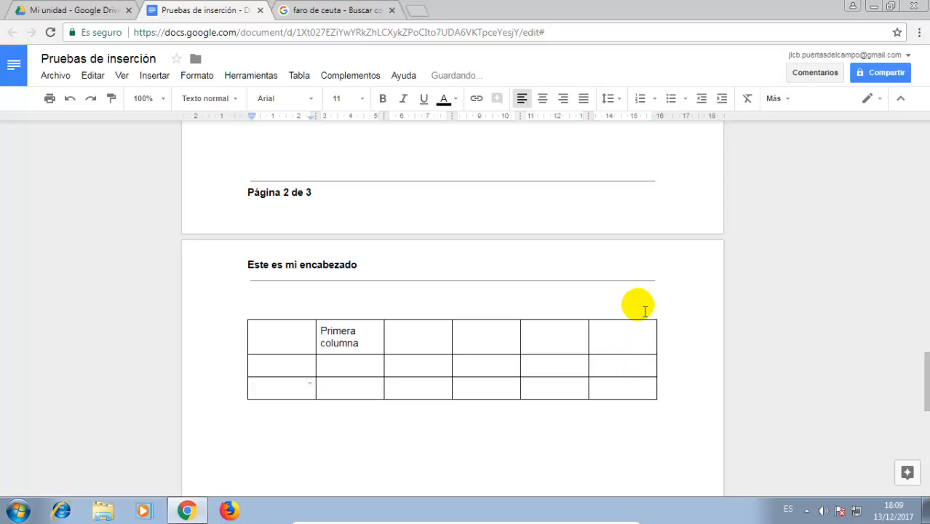
{"action": "left_click_drag", "start_coordinate": [395, 387], "coordinate": [409, 397]}
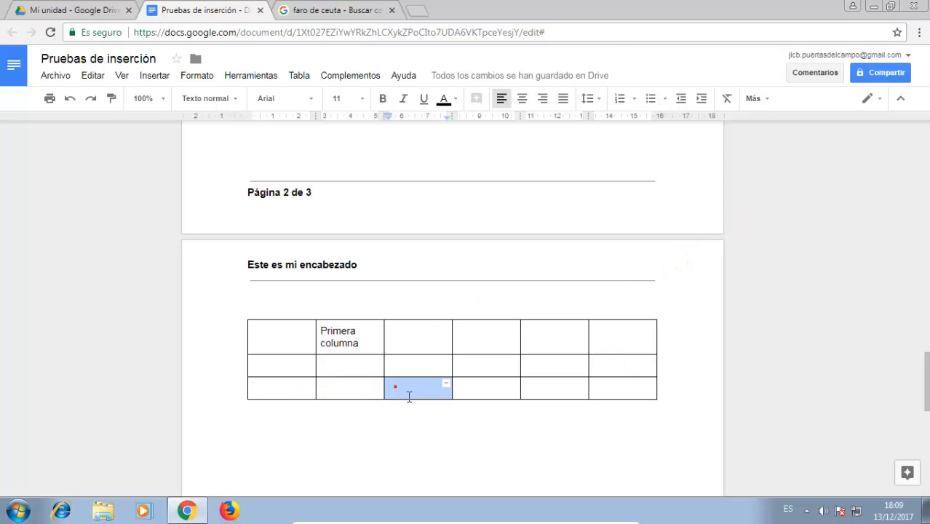
{"action": "left_click", "coordinate": [300, 76]}
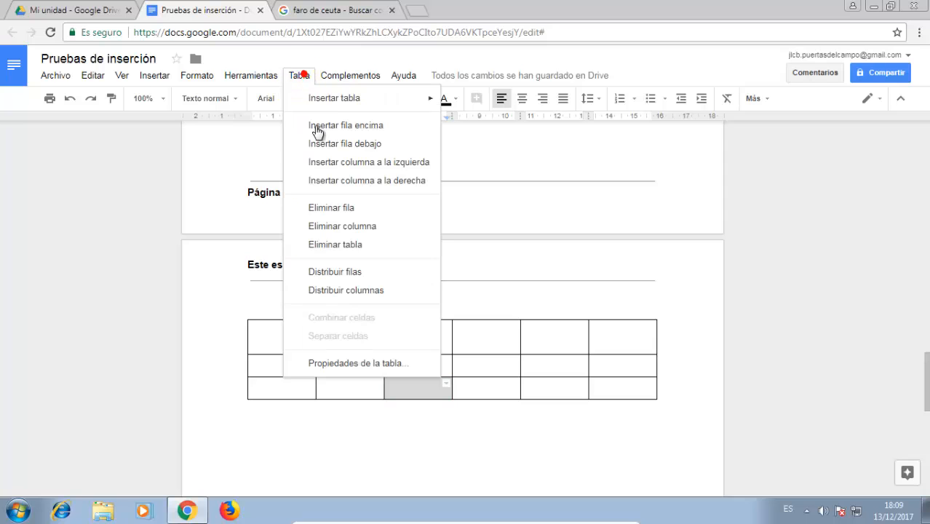
{"action": "left_click", "coordinate": [368, 146]}
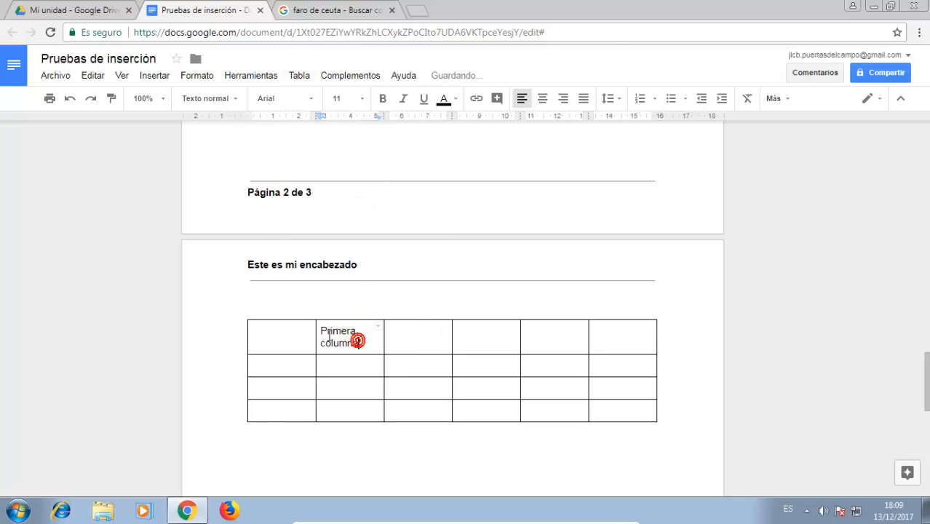
Insert a row above the row containing "Primera columna"
{"action": "left_click_drag", "start_coordinate": [358, 341], "coordinate": [387, 345]}
{"action": "left_click", "coordinate": [370, 343]}
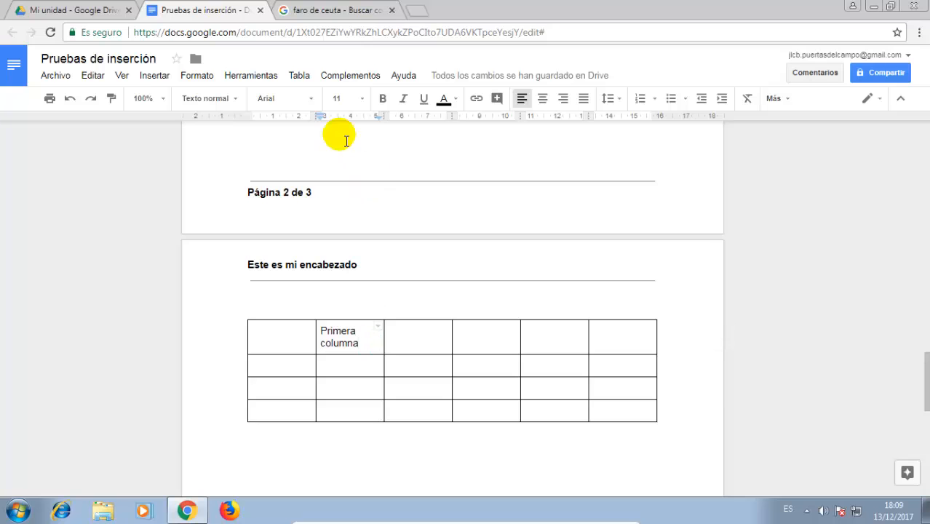
{"action": "left_click", "coordinate": [299, 76]}
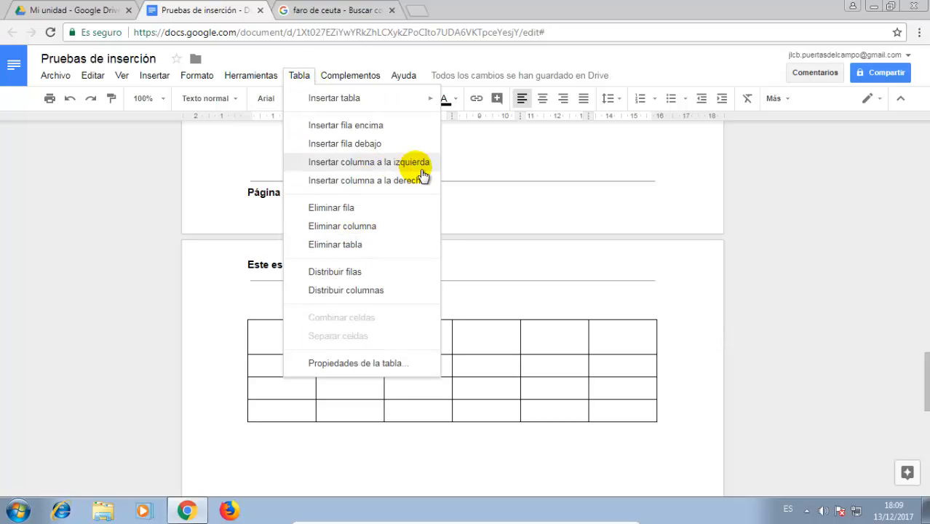
{"action": "left_click", "coordinate": [385, 128]}
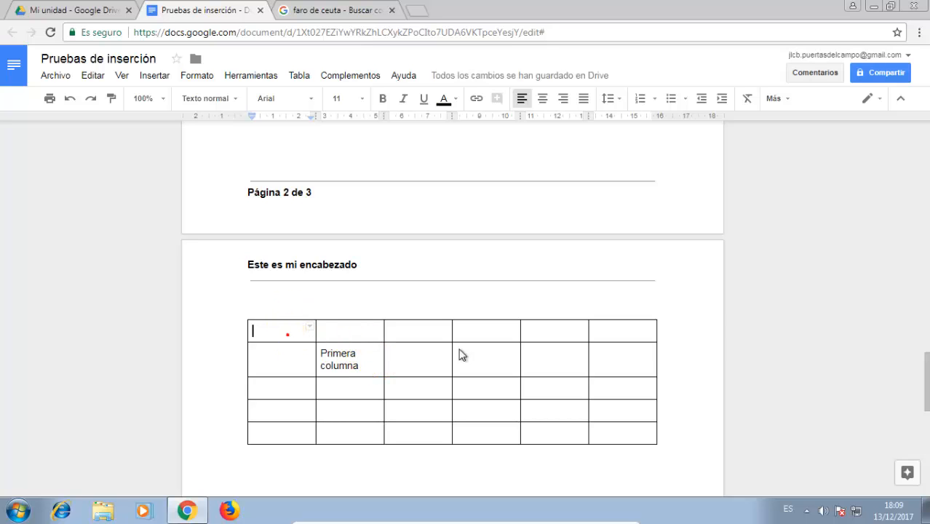
Remove "Primera columna" and fill the table's first row with "LUNES", "MARTES", "MIERCOLES", "JUEVES", "VIERNES" and "SABADO"
{"action": "left_click_drag", "start_coordinate": [291, 337], "coordinate": [637, 435]}
{"action": "left_click", "coordinate": [409, 371]}
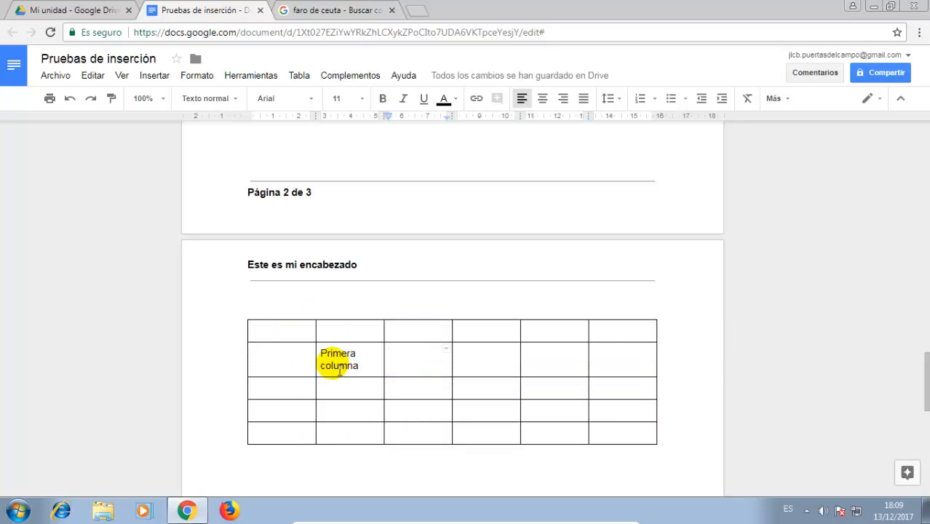
{"action": "left_click_drag", "start_coordinate": [296, 362], "coordinate": [259, 335]}
{"action": "left_click", "coordinate": [329, 335]}
{"action": "type", "text": "LUNES"}
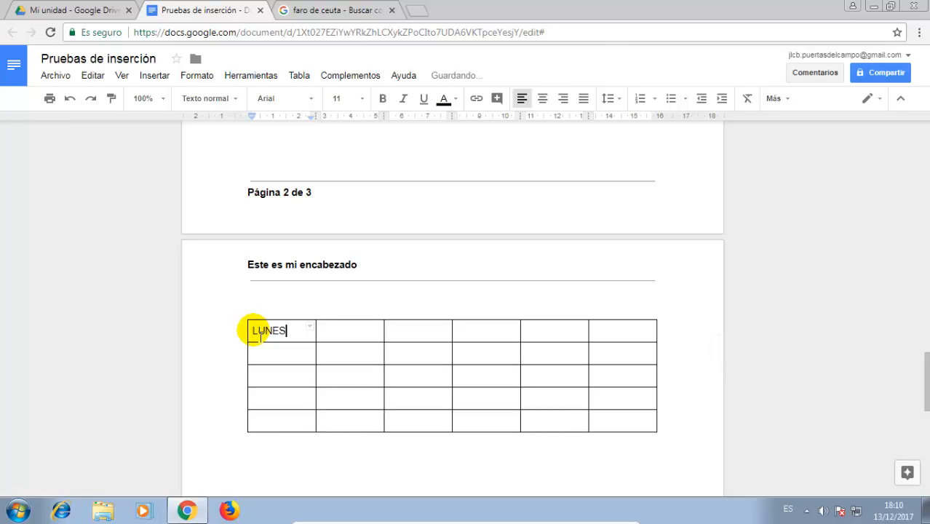
{"action": "key", "text": "Tab"}
{"action": "type", "text": "MARTES"}
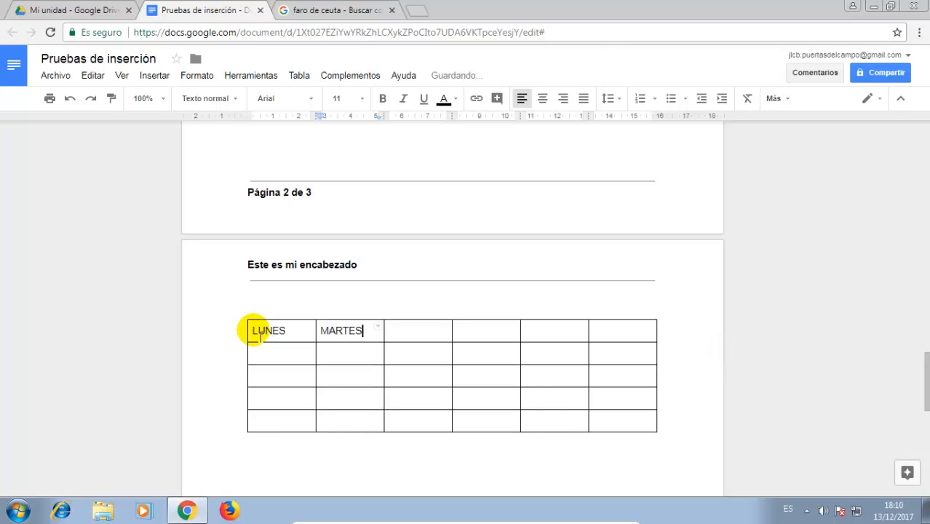
{"action": "key", "text": "Tab"}
{"action": "type", "text": "MI"}
{"action": "type", "text": "ES"}
{"action": "key", "text": "Tab"}
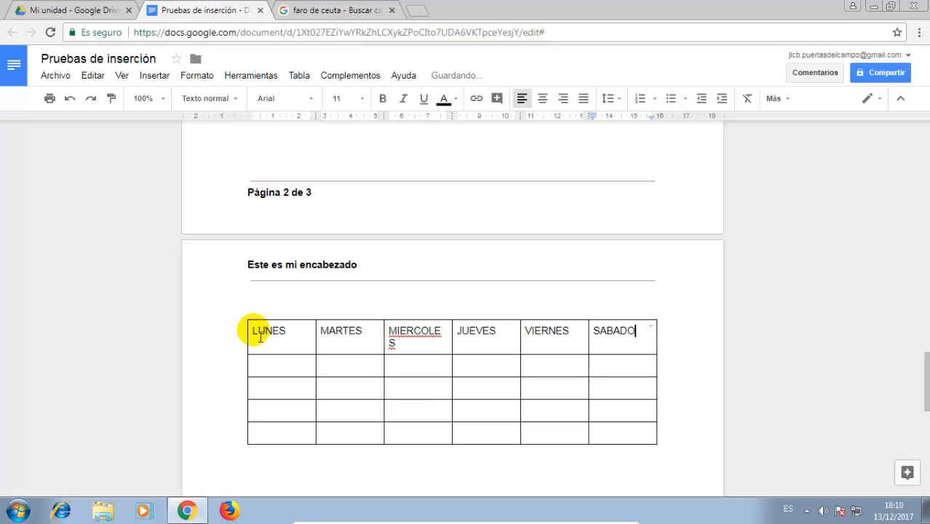
Insert a column to the right of "SABADO" and enter "DOMINGO" in its header cell
{"action": "right_click", "coordinate": [615, 338]}
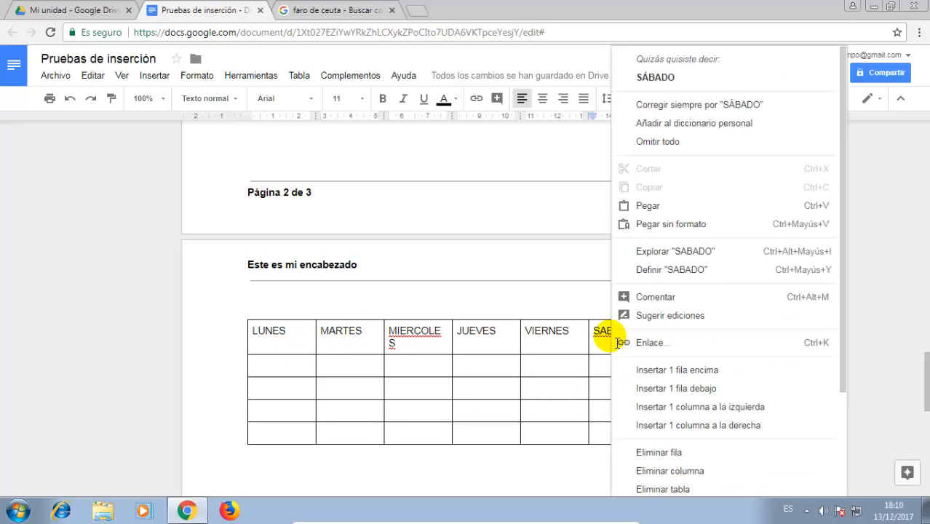
{"action": "right_click", "coordinate": [603, 337]}
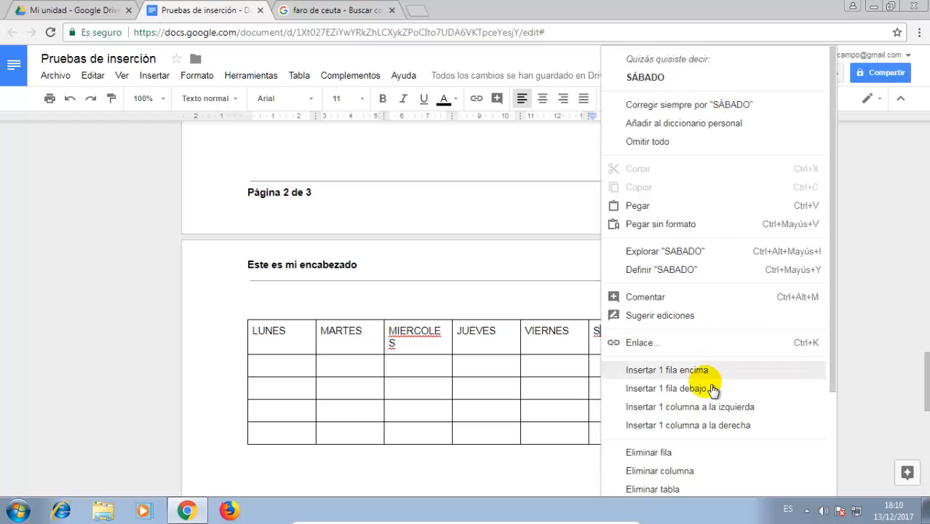
{"action": "left_click", "coordinate": [725, 427]}
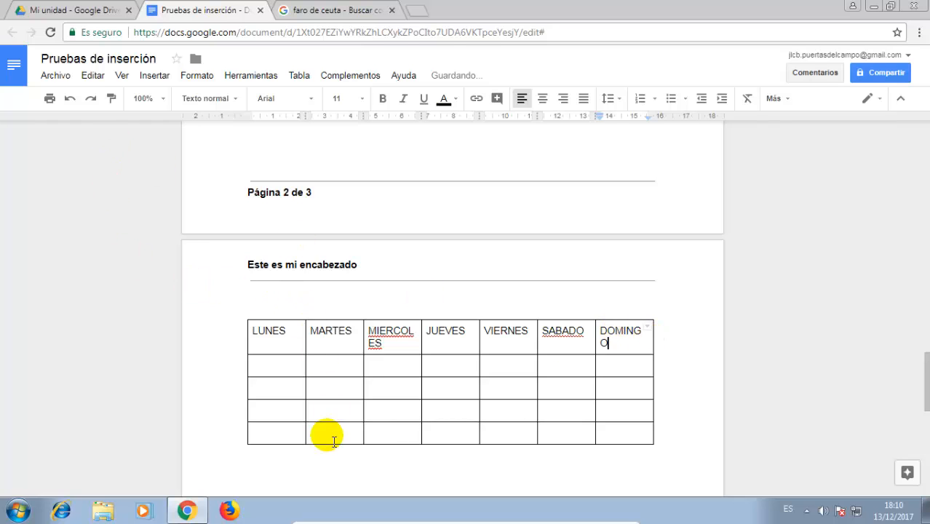
Format the weekday header row as centred, bold text with font size 9
{"action": "left_click_drag", "start_coordinate": [281, 331], "coordinate": [610, 346]}
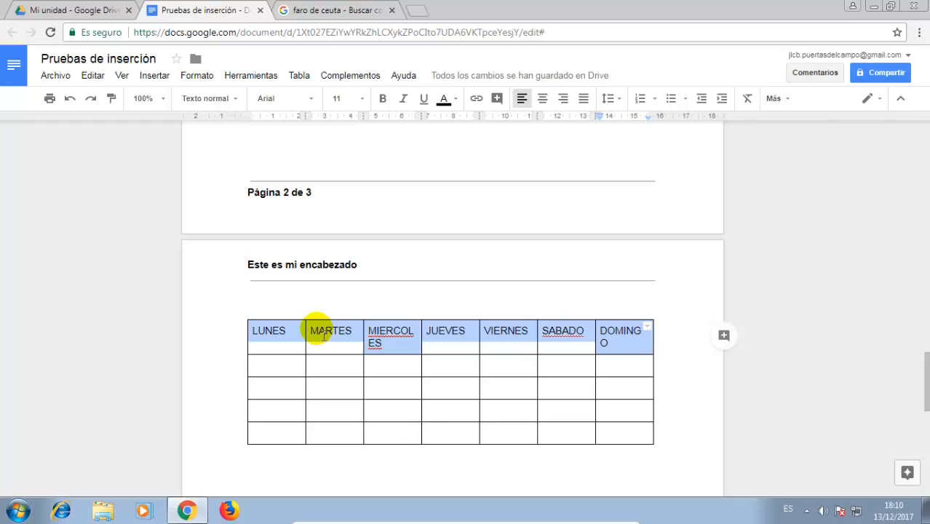
{"action": "left_click", "coordinate": [542, 98]}
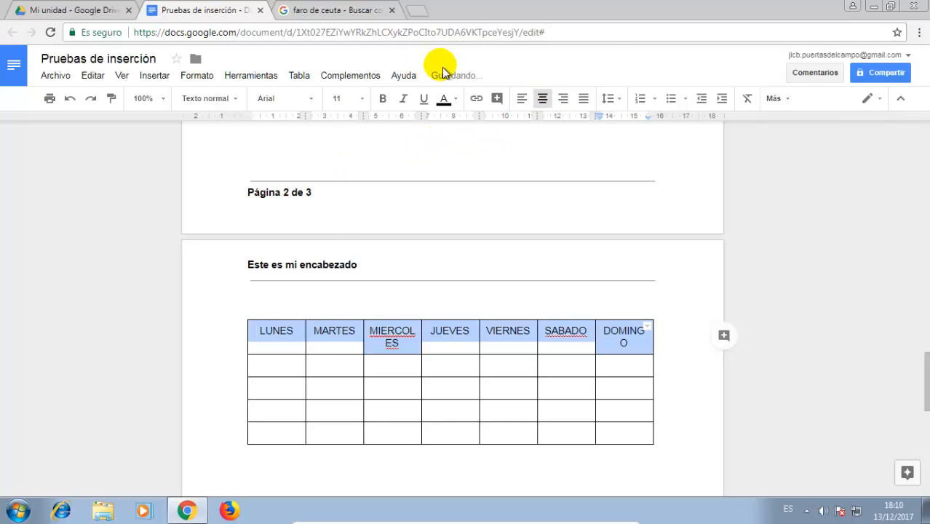
{"action": "left_click", "coordinate": [387, 101]}
{"action": "left_click", "coordinate": [355, 98]}
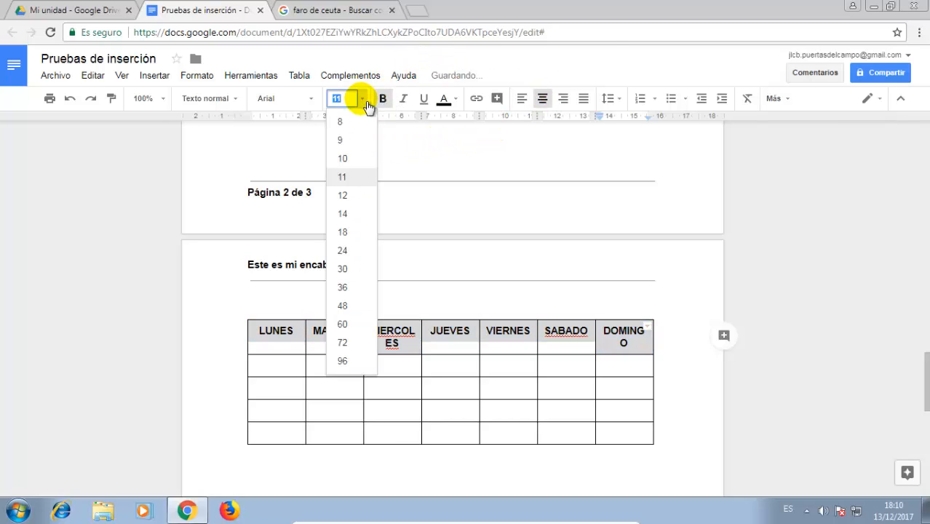
{"action": "left_click", "coordinate": [353, 142]}
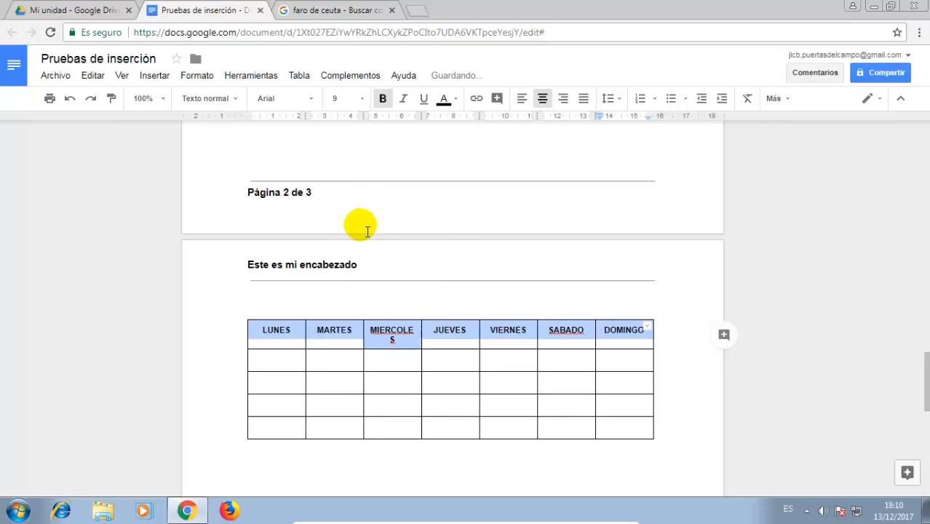
Set the font size of the weekday header row to 8
{"action": "left_click", "coordinate": [339, 98]}
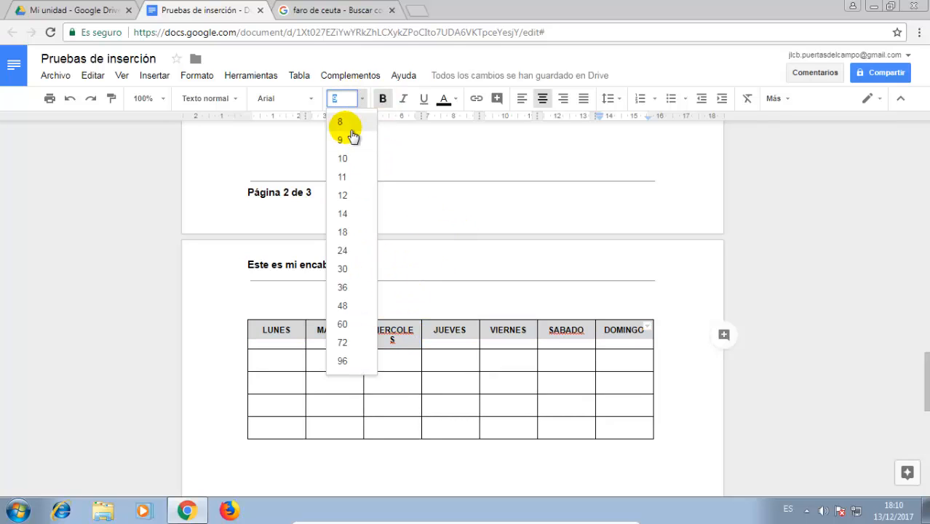
{"action": "left_click", "coordinate": [355, 128]}
{"action": "right_click", "coordinate": [391, 329]}
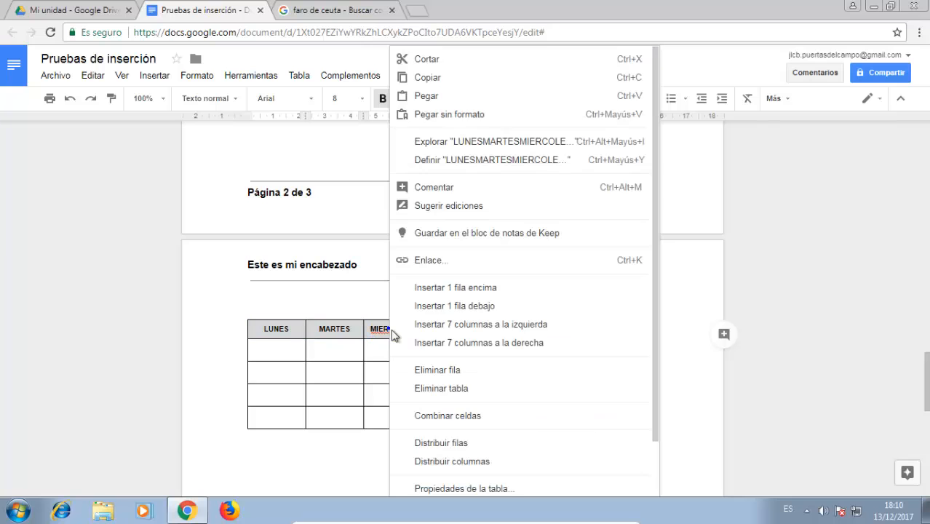
{"action": "left_click", "coordinate": [365, 348]}
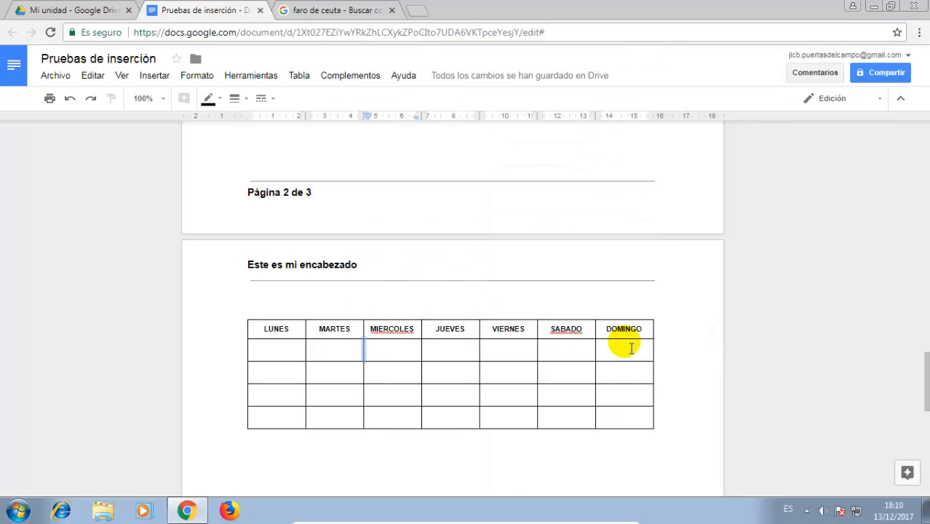
Fill the background of all the weekday header cells, from "LUNES" to "DOMINGO", with light green
{"action": "left_click_drag", "start_coordinate": [633, 338], "coordinate": [273, 329]}
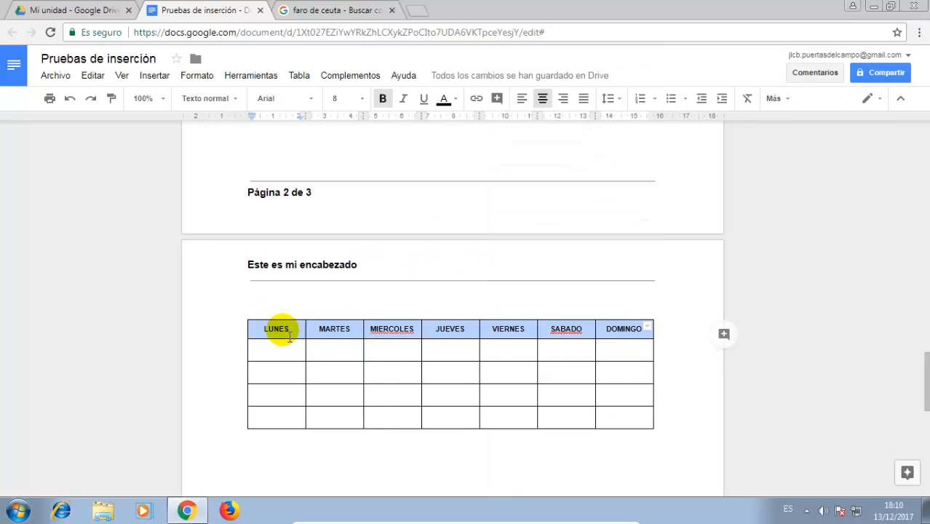
{"action": "right_click", "coordinate": [285, 336]}
{"action": "left_click", "coordinate": [281, 344]}
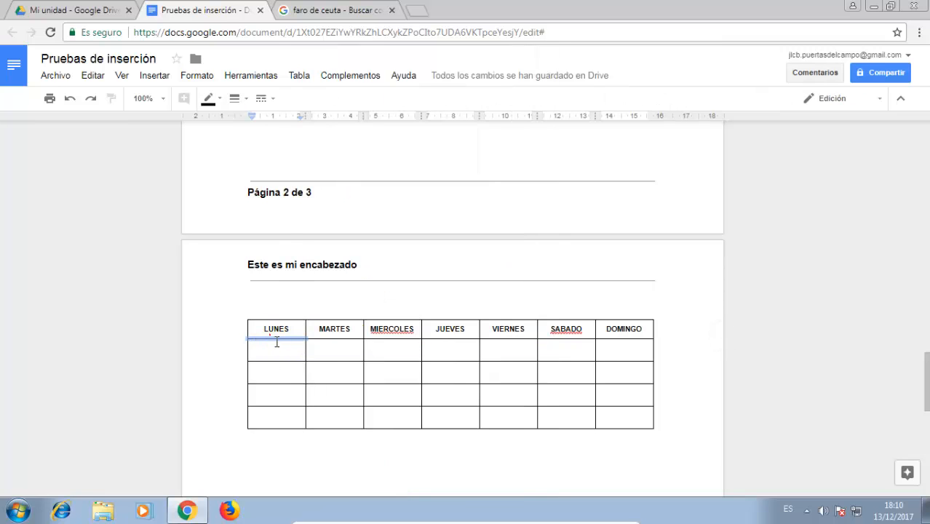
{"action": "left_click_drag", "start_coordinate": [274, 336], "coordinate": [623, 328]}
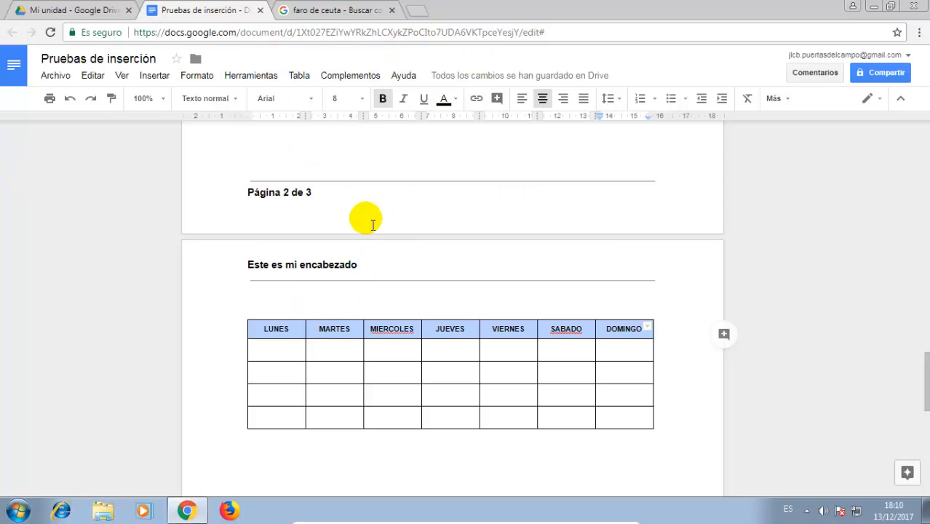
{"action": "left_click", "coordinate": [786, 99]}
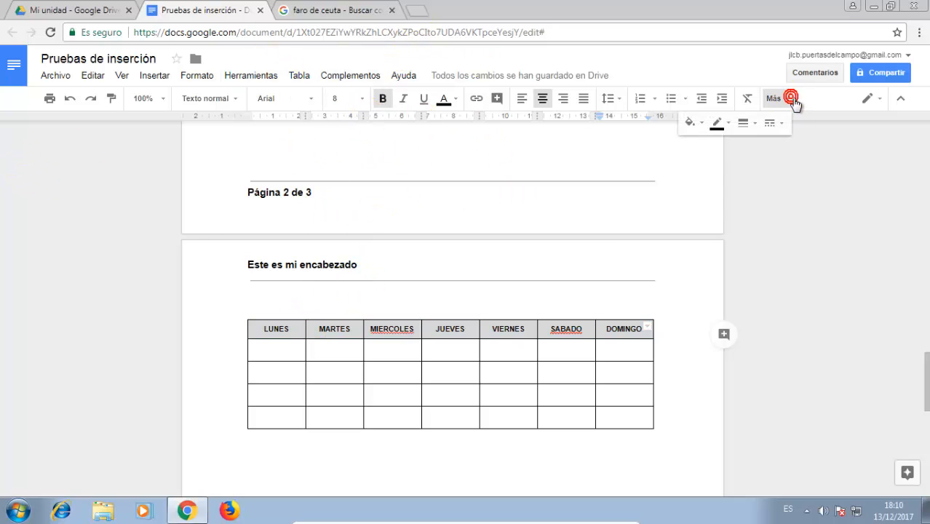
{"action": "left_click", "coordinate": [701, 124]}
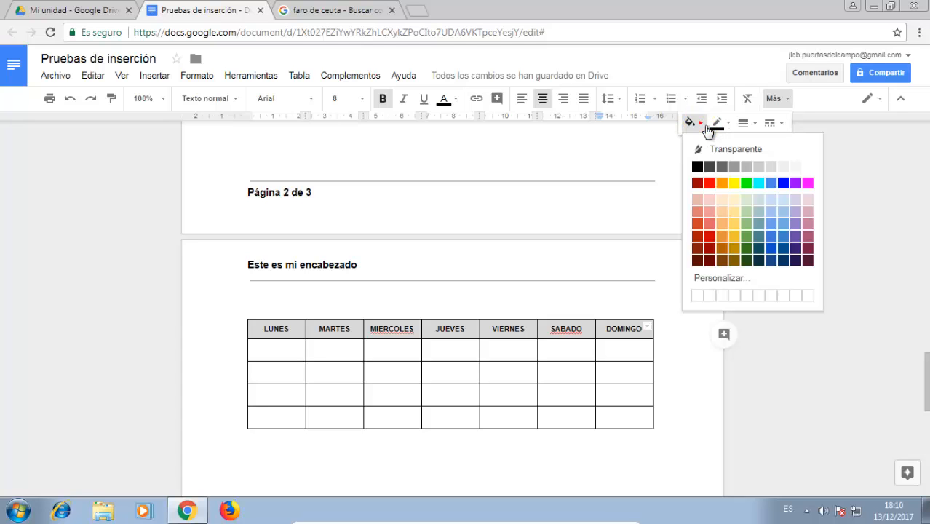
{"action": "left_click", "coordinate": [757, 211]}
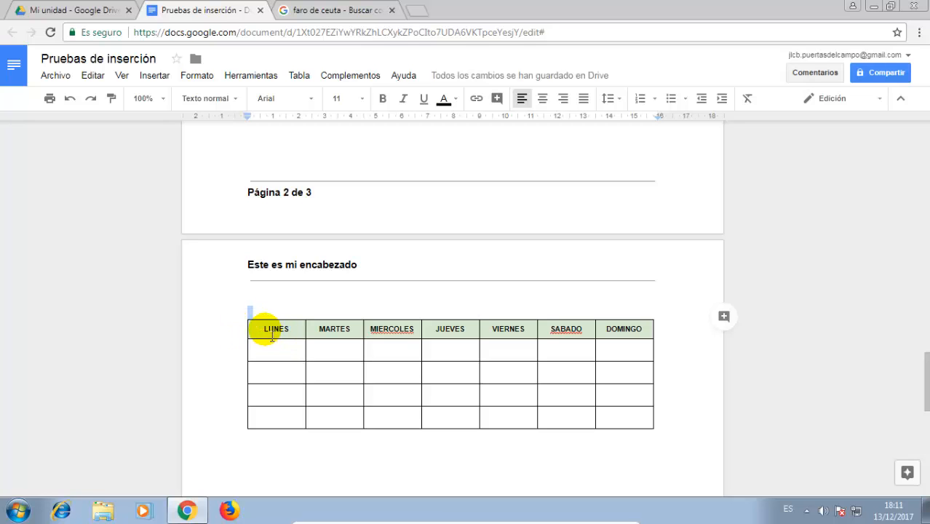
Set the width of the border beneath the "LUNES" header cell to 3 pt
{"action": "left_click_drag", "start_coordinate": [263, 327], "coordinate": [623, 327]}
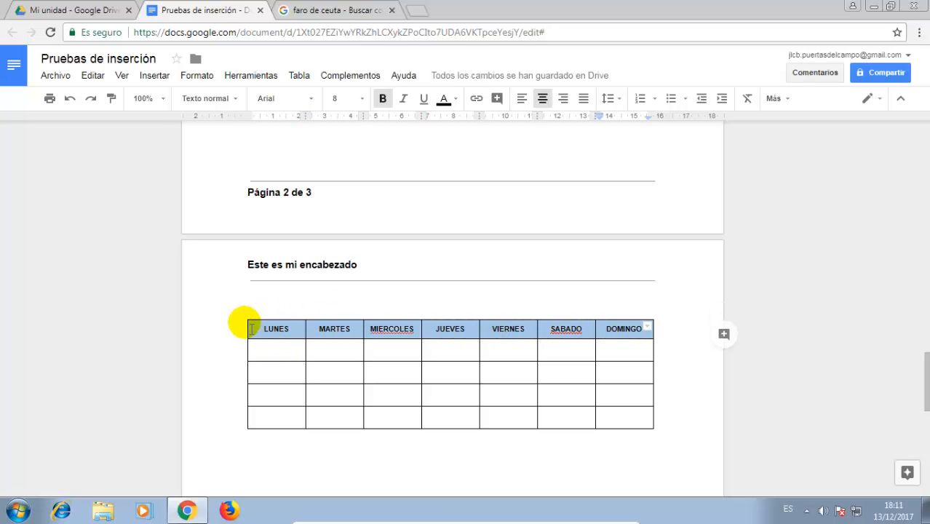
{"action": "left_click", "coordinate": [276, 339]}
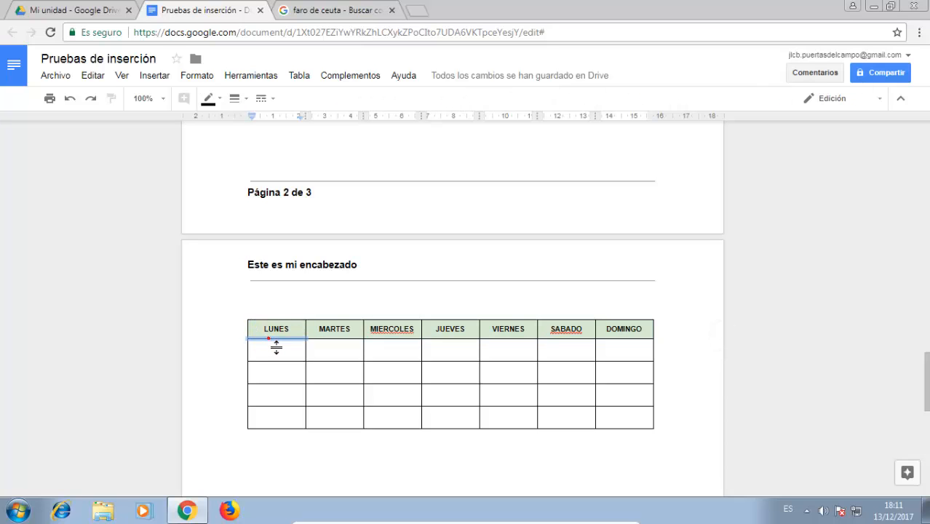
{"action": "right_click", "coordinate": [277, 346]}
{"action": "key", "text": "Escape"}
{"action": "right_click", "coordinate": [275, 347]}
{"action": "key", "text": "Escape"}
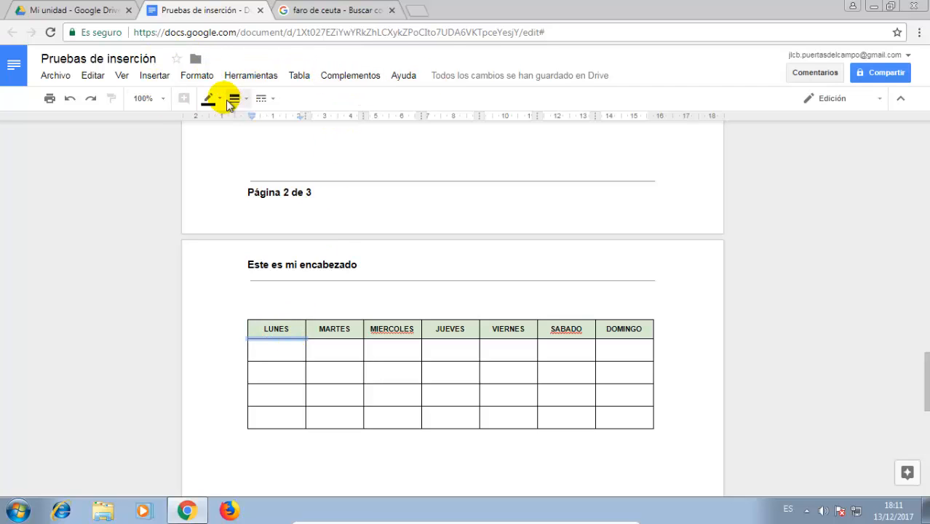
{"action": "left_click", "coordinate": [252, 102]}
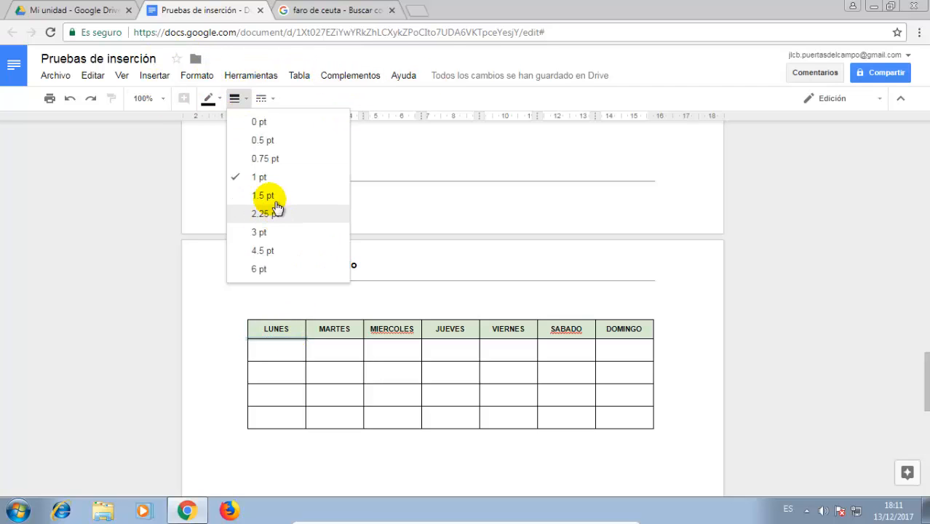
{"action": "left_click", "coordinate": [264, 232]}
Set the border beneath the header cells from "MARTES" to "DOMINGO" to a width of 3 pt
{"action": "left_click", "coordinate": [330, 347]}
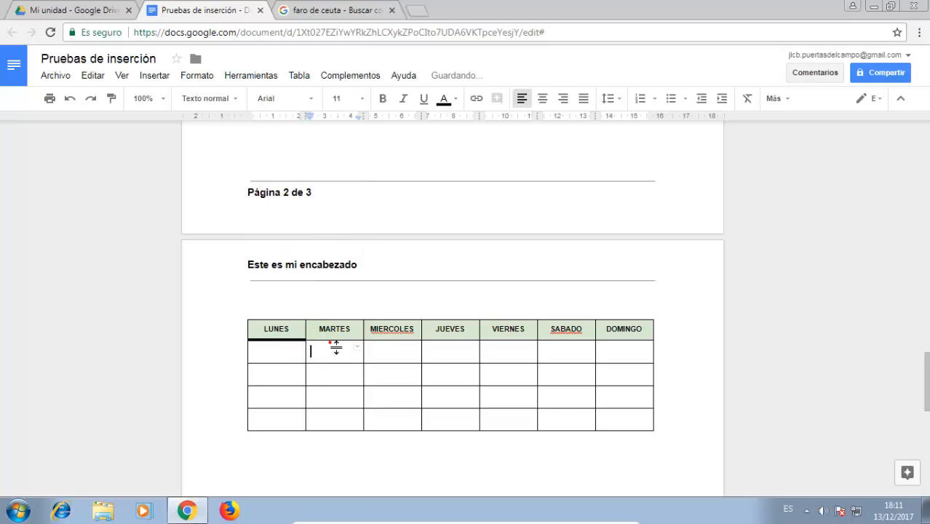
{"action": "left_click", "coordinate": [335, 341]}
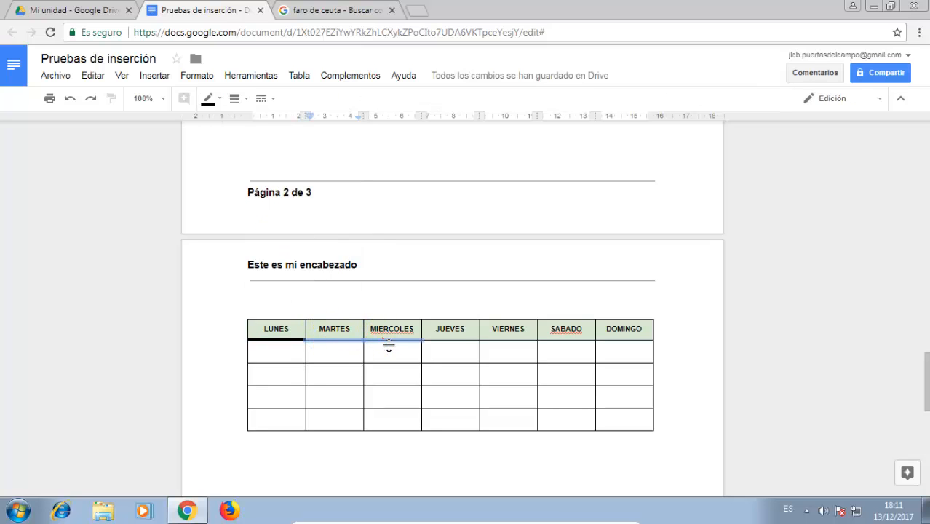
{"action": "left_click", "coordinate": [451, 341], "text": "shift"}
{"action": "left_click", "coordinate": [623, 340], "text": "shift"}
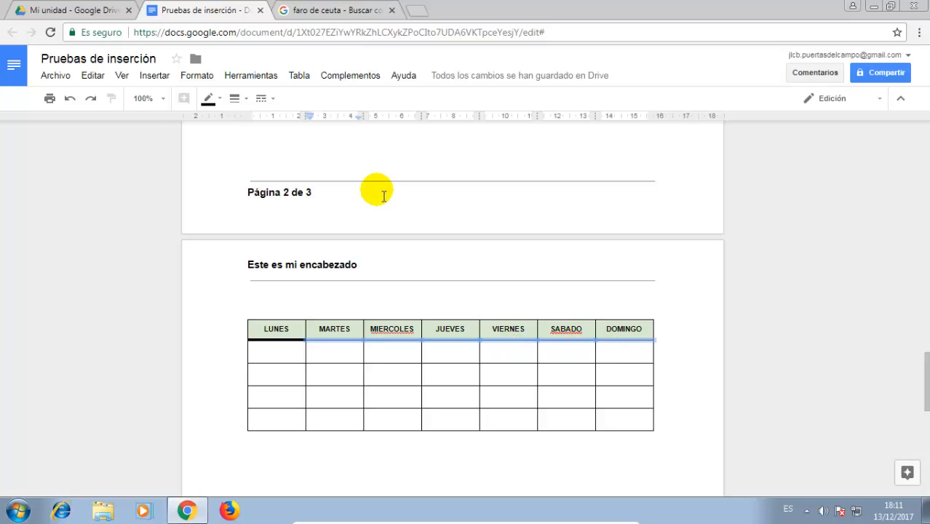
{"action": "left_click", "coordinate": [234, 98]}
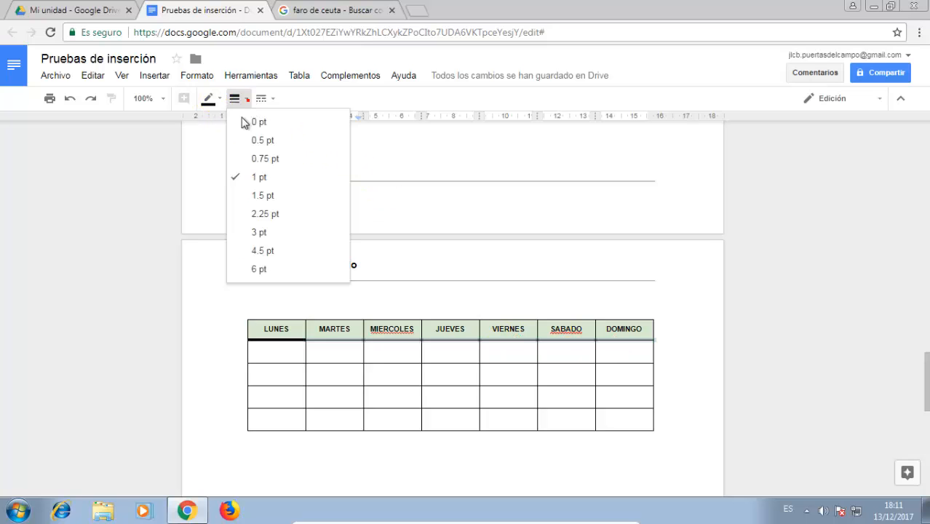
{"action": "left_click", "coordinate": [275, 219]}
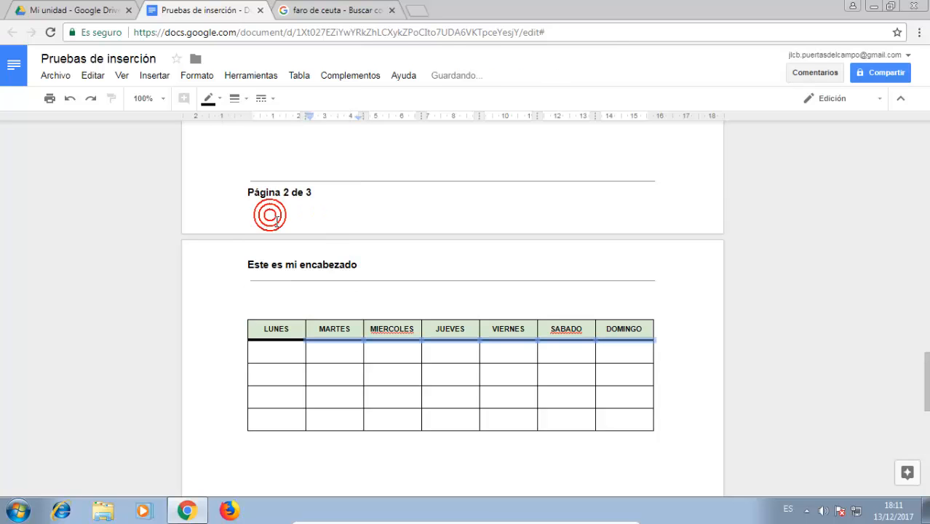
{"action": "left_click", "coordinate": [235, 99]}
{"action": "left_click", "coordinate": [266, 233]}
Set the table's whole outer border and the vertical dividers between the weekday header cells to a width of 3 pt
{"action": "left_click", "coordinate": [251, 334]}
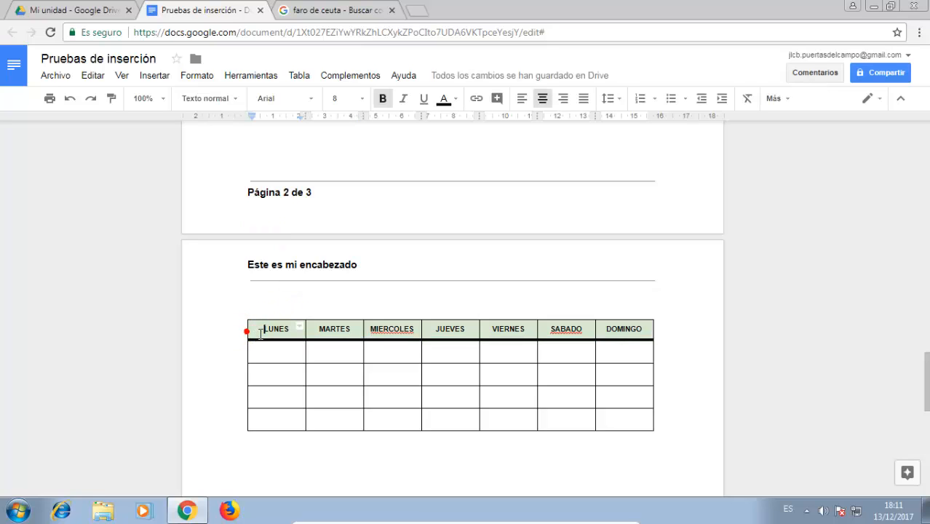
{"action": "left_click", "coordinate": [258, 332]}
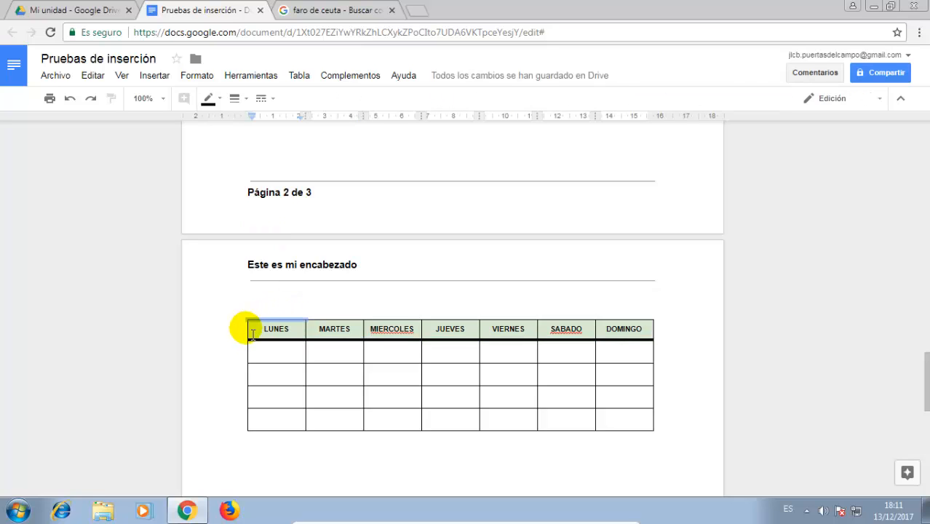
{"action": "left_click", "coordinate": [252, 330]}
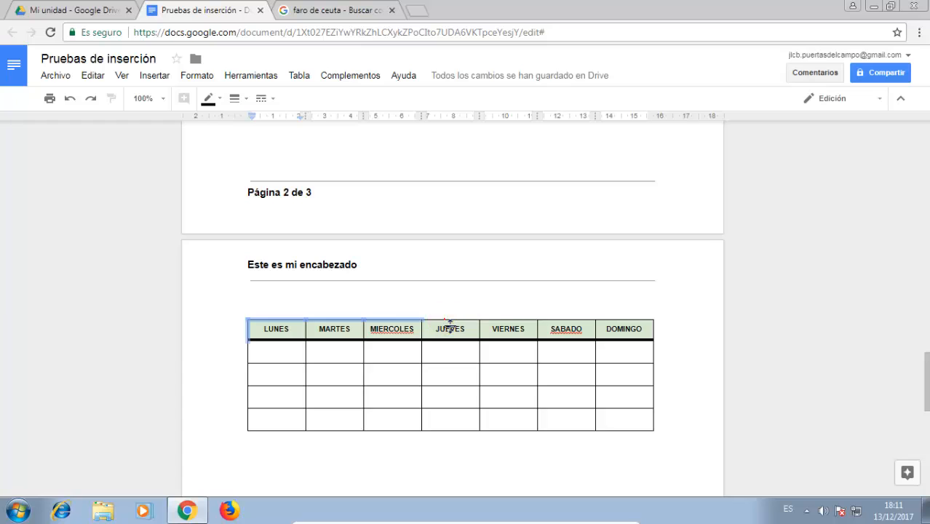
{"action": "left_click_drag", "start_coordinate": [569, 322], "coordinate": [651, 329]}
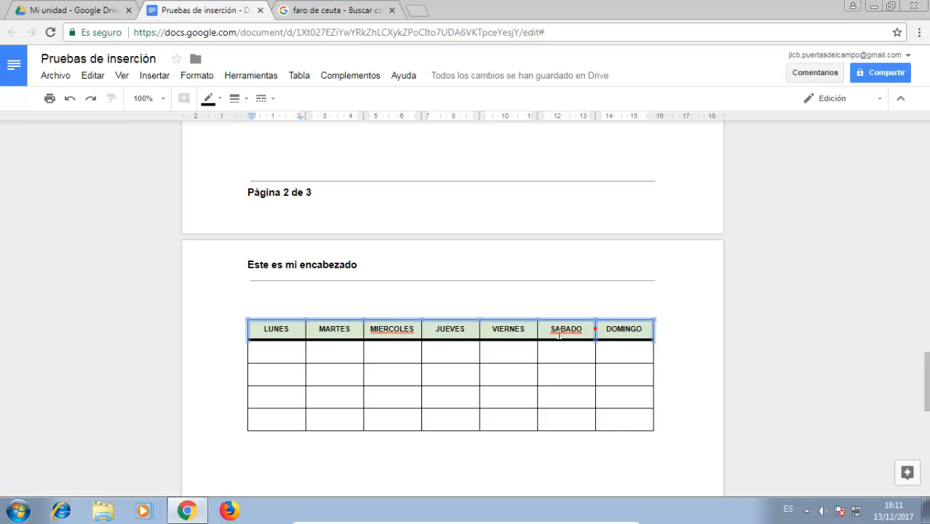
{"action": "left_click", "coordinate": [480, 331], "text": "ctrl"}
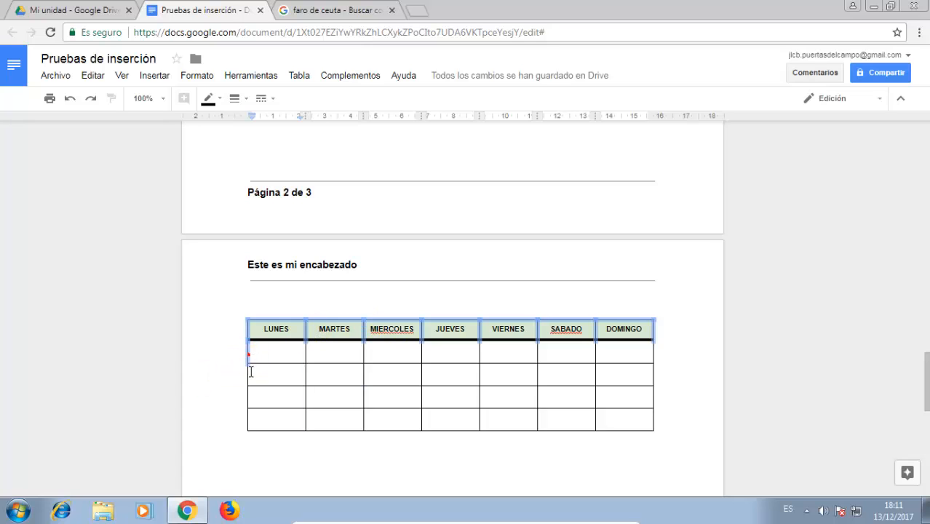
{"action": "left_click", "coordinate": [247, 373], "text": "ctrl"}
{"action": "left_click_drag", "start_coordinate": [248, 373], "coordinate": [249, 382]}
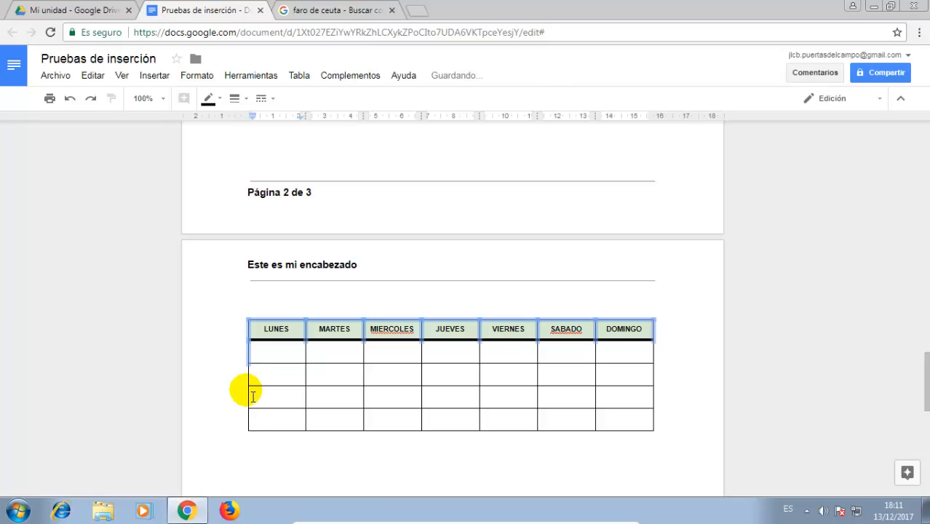
{"action": "left_click", "coordinate": [249, 395], "text": "ctrl"}
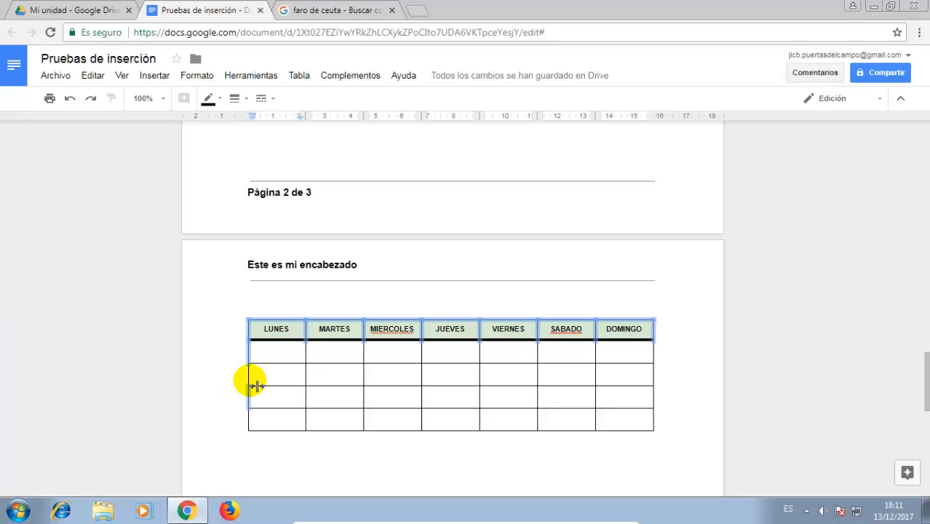
{"action": "left_click", "coordinate": [250, 381], "text": "ctrl"}
{"action": "left_click", "coordinate": [272, 432]}
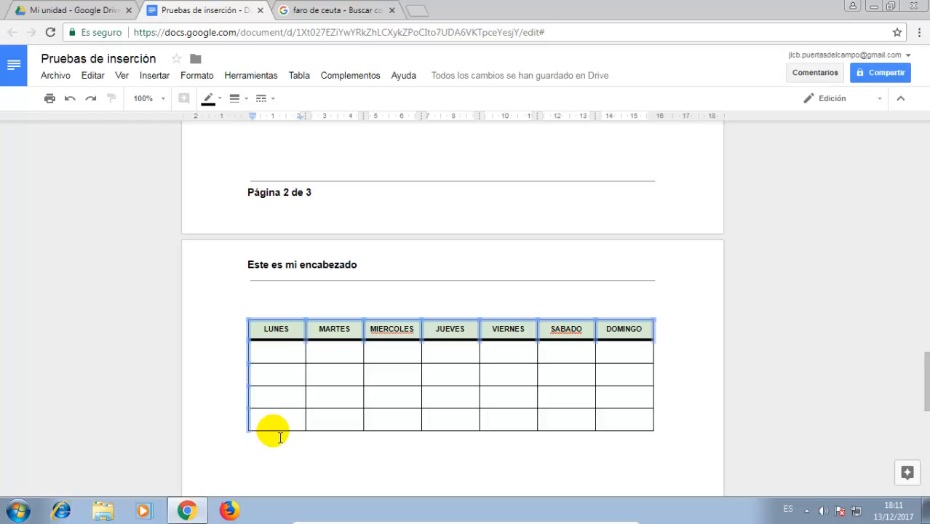
{"action": "left_click", "coordinate": [332, 430], "text": "ctrl"}
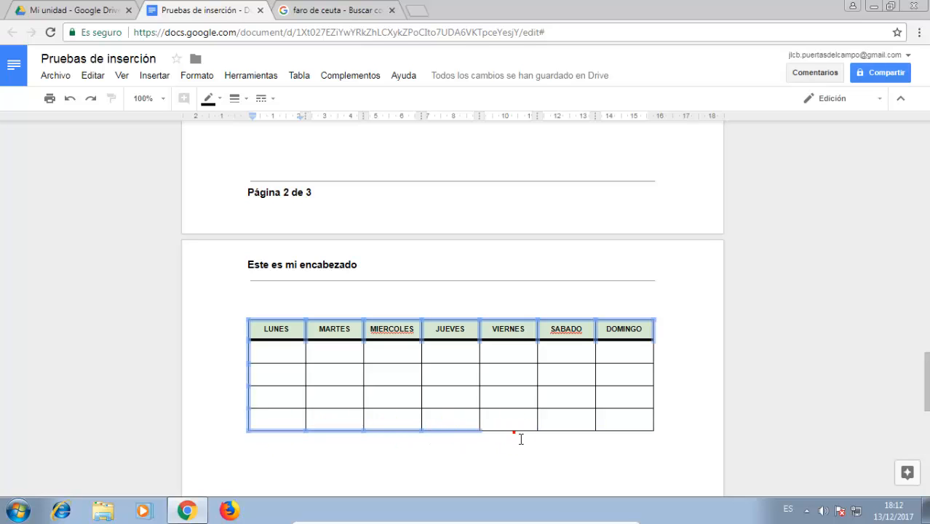
{"action": "left_click", "coordinate": [567, 432], "text": "ctrl"}
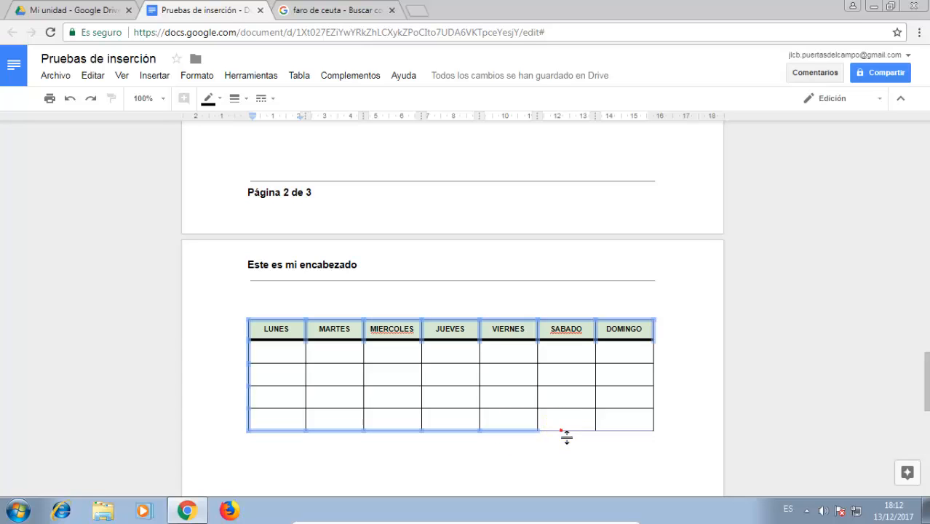
{"action": "left_click", "coordinate": [626, 433], "text": "ctrl"}
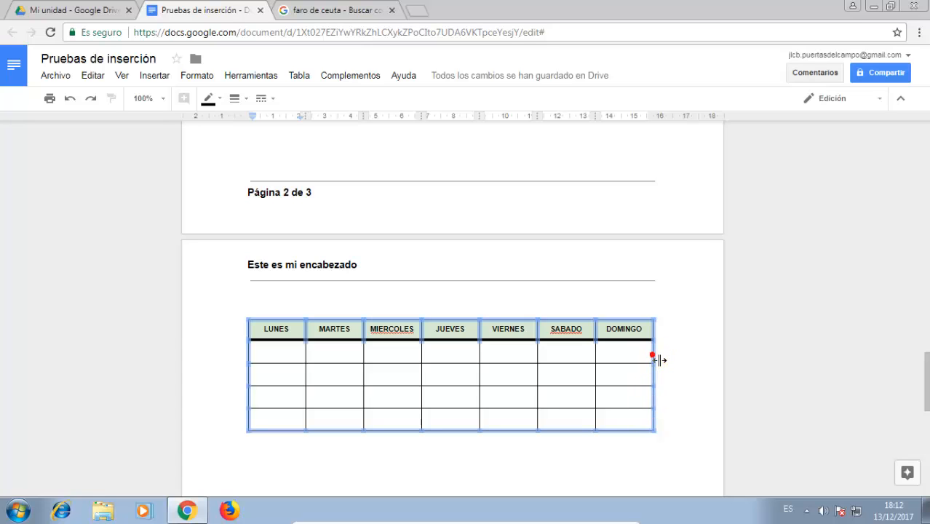
{"action": "left_click", "coordinate": [252, 104]}
{"action": "left_click", "coordinate": [277, 235]}
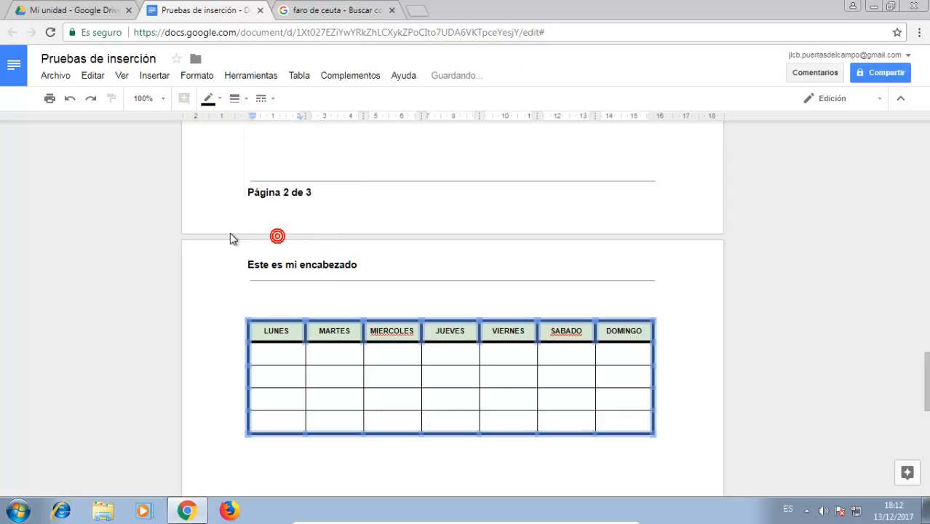
{"action": "left_click", "coordinate": [376, 300]}
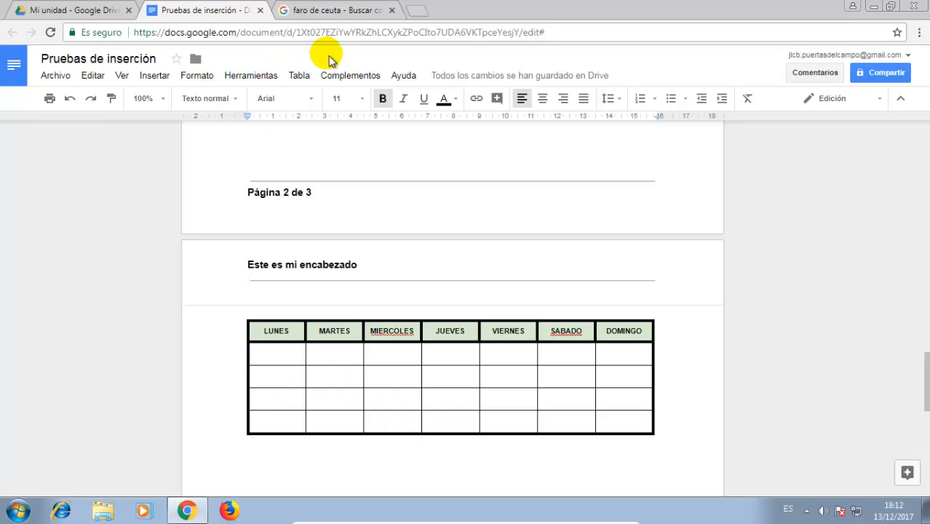
Enter "Google" in the first cell below "LUNES" and centre it
{"action": "left_click", "coordinate": [281, 367]}
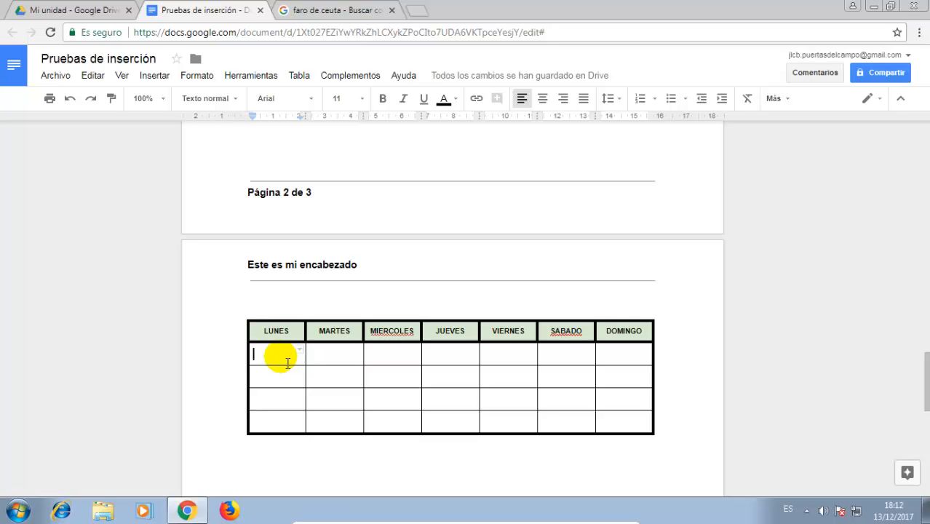
{"action": "type", "text": "gle"}
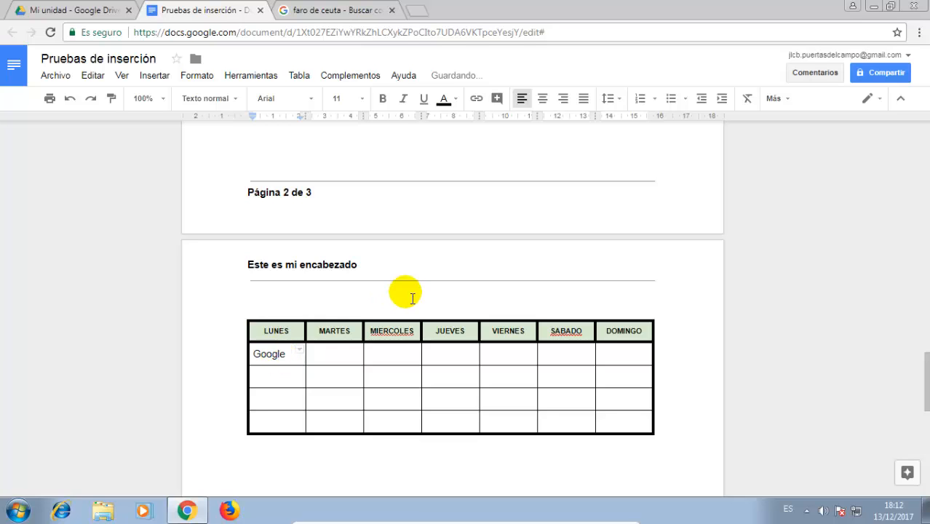
{"action": "left_click", "coordinate": [543, 99]}
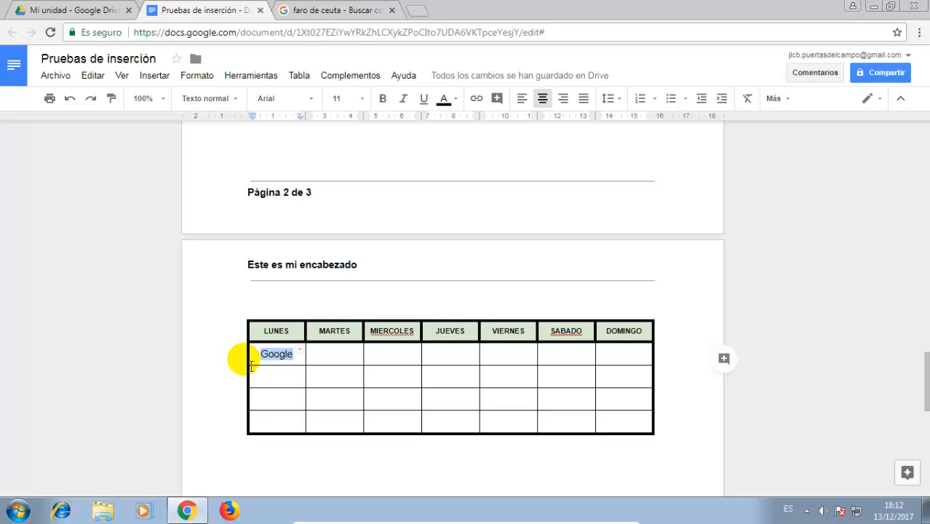
{"action": "left_click", "coordinate": [157, 77]}
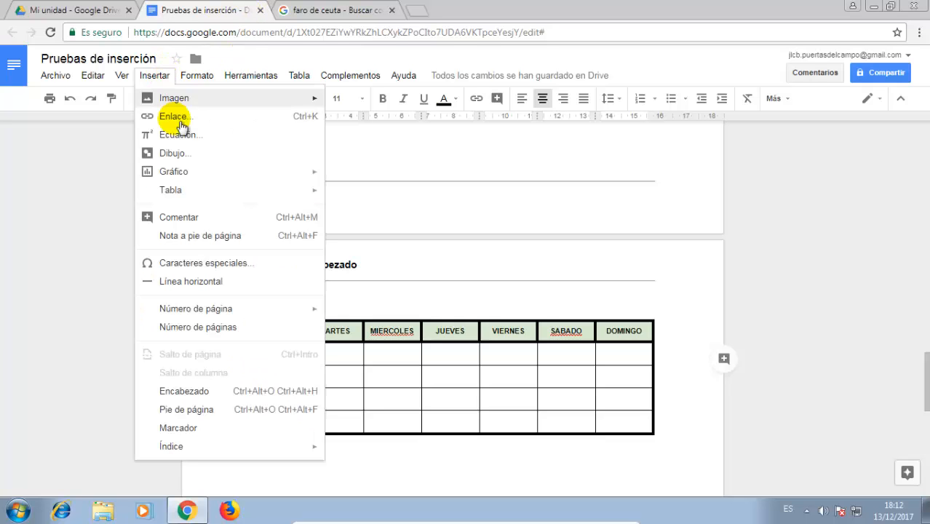
{"action": "left_click", "coordinate": [176, 118]}
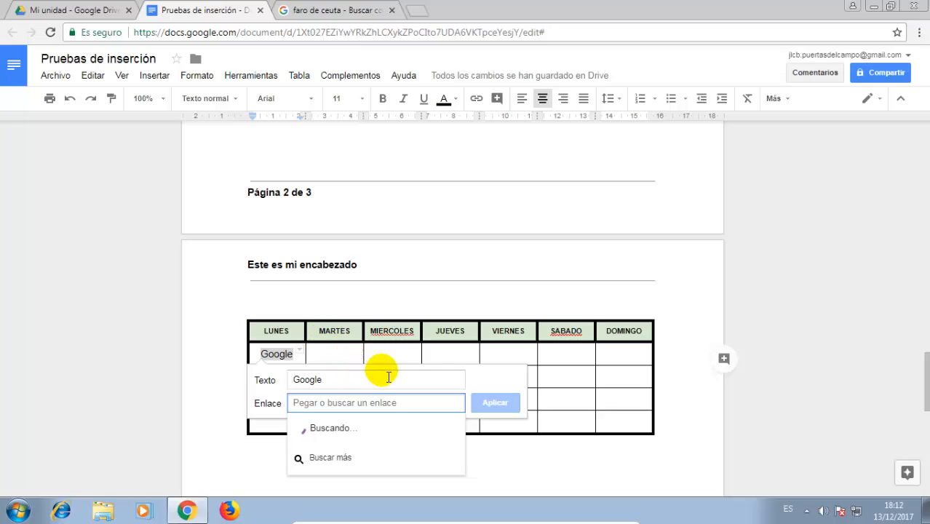
{"action": "scroll", "coordinate": [178, 326], "scroll_direction": "down", "scroll_amount": 2}
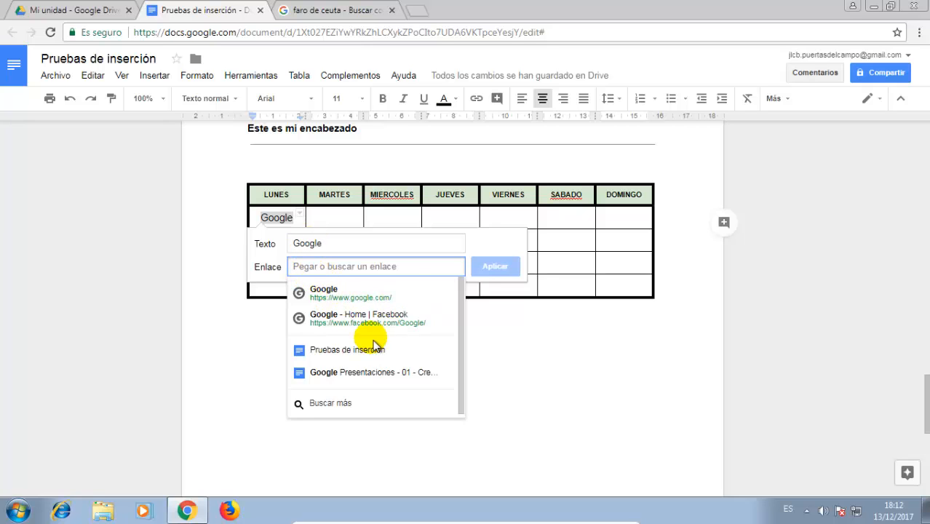
{"action": "left_click", "coordinate": [323, 293]}
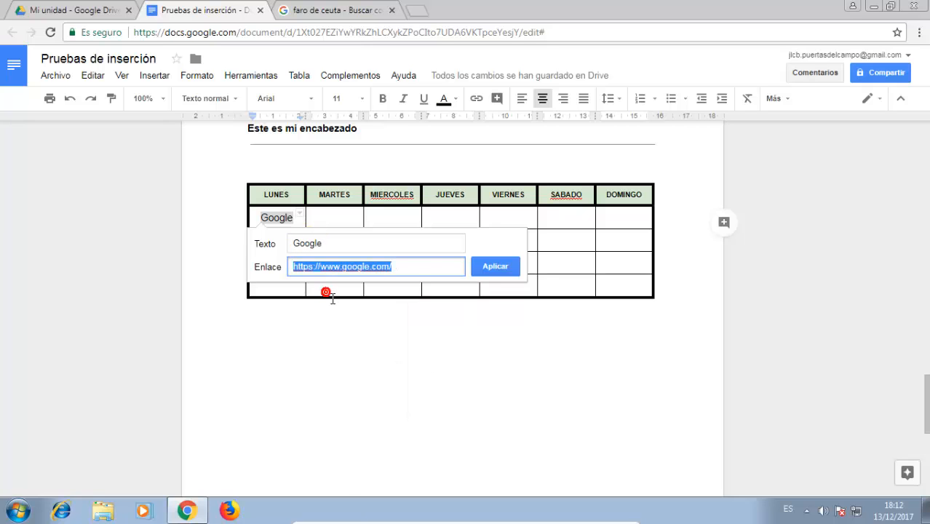
{"action": "left_click", "coordinate": [495, 266]}
{"action": "left_click", "coordinate": [271, 363]}
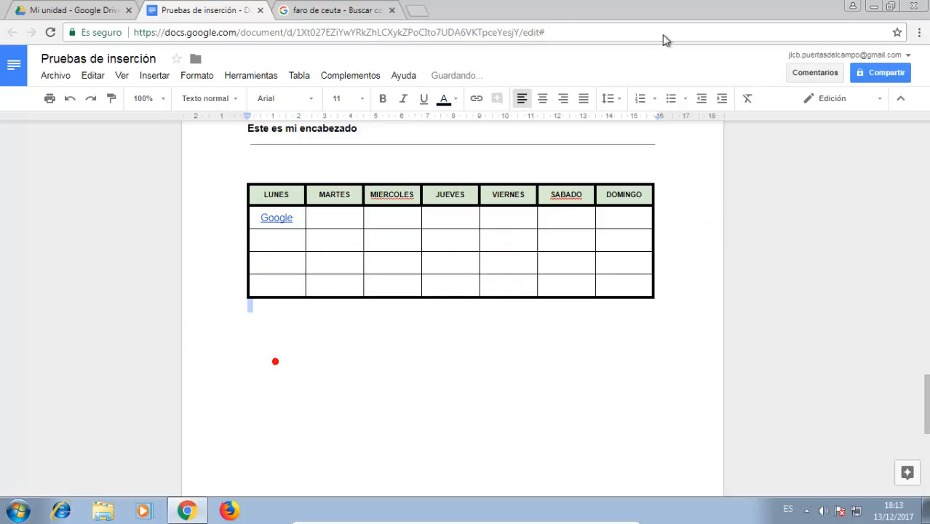
Test the "Google" link by opening its web page, and close that page to return to the document
{"action": "left_click", "coordinate": [281, 222]}
{"action": "left_click", "coordinate": [325, 243]}
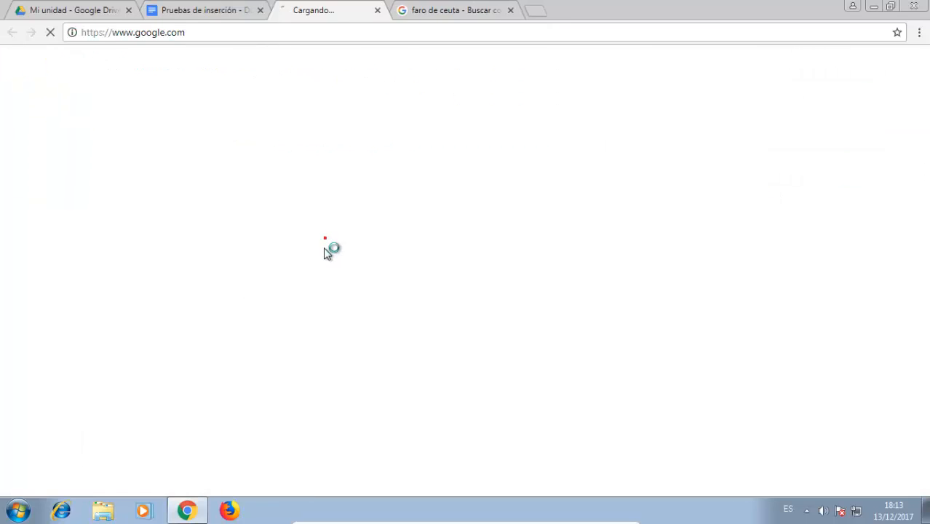
{"action": "left_click", "coordinate": [377, 10]}
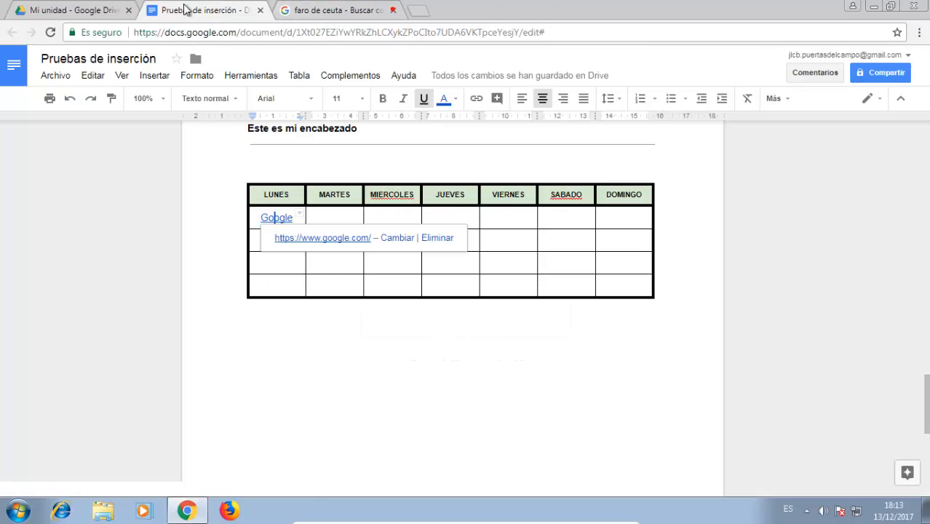
{"action": "left_click", "coordinate": [339, 335]}
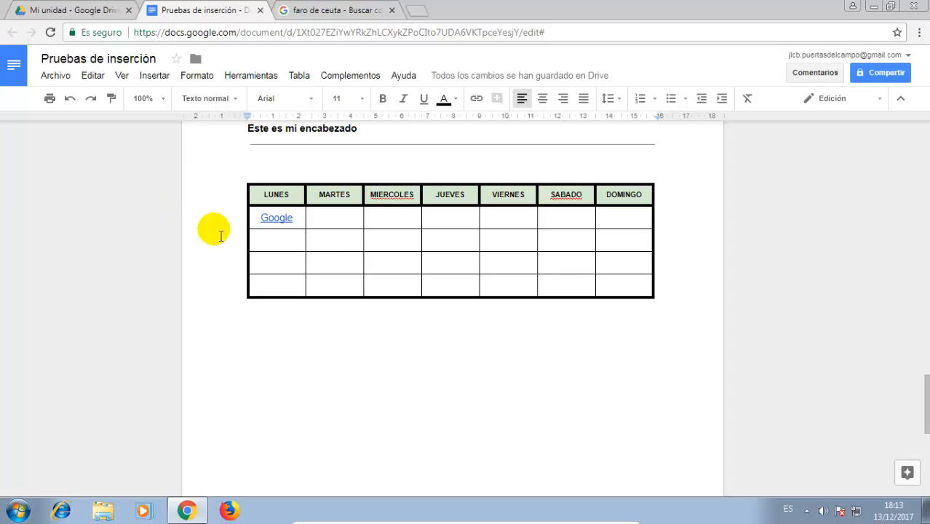
{"action": "left_click", "coordinate": [172, 80]}
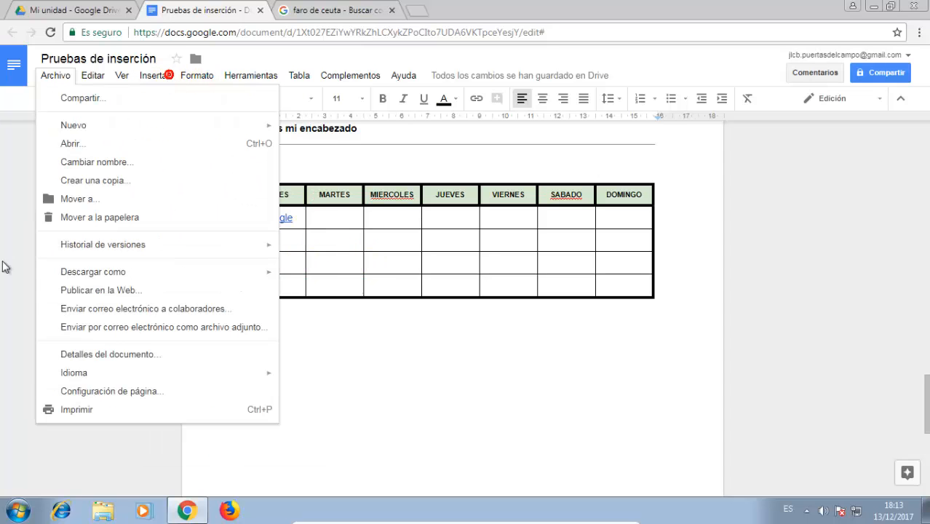
{"action": "left_click", "coordinate": [321, 264]}
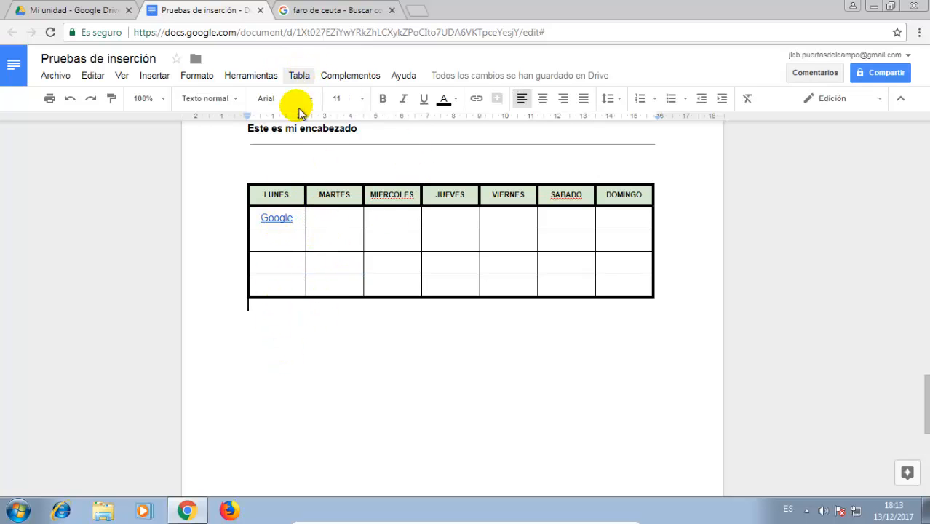
{"action": "left_click", "coordinate": [311, 77]}
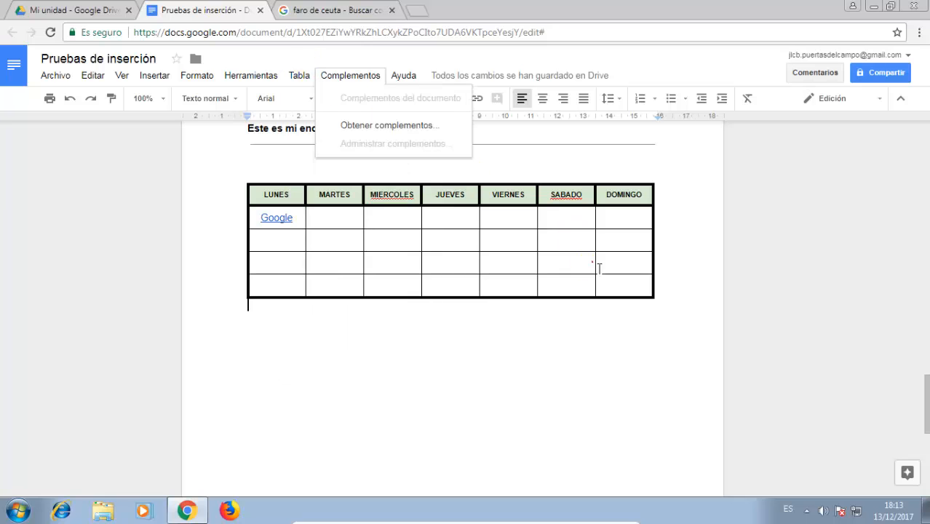
{"action": "left_click", "coordinate": [543, 262]}
{"action": "left_click_drag", "start_coordinate": [280, 218], "coordinate": [613, 288]}
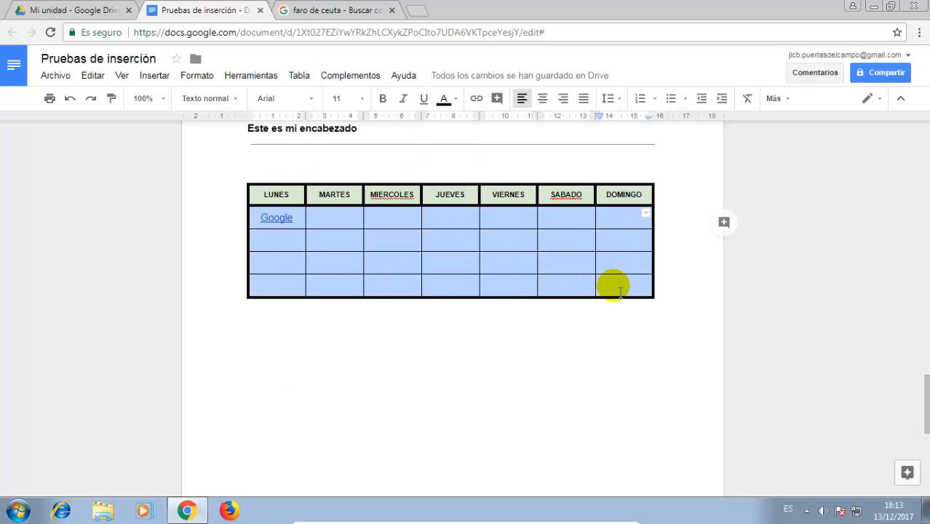
{"action": "right_click", "coordinate": [328, 238]}
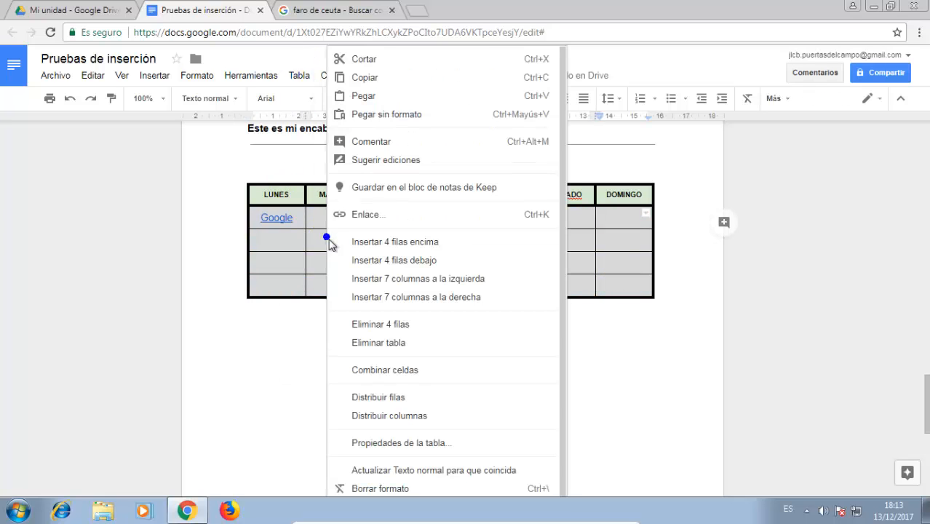
{"action": "left_click", "coordinate": [281, 242]}
Set the vertical alignment of the second cell below "MARTES" to "Arriba" in the table properties
{"action": "right_click", "coordinate": [343, 240]}
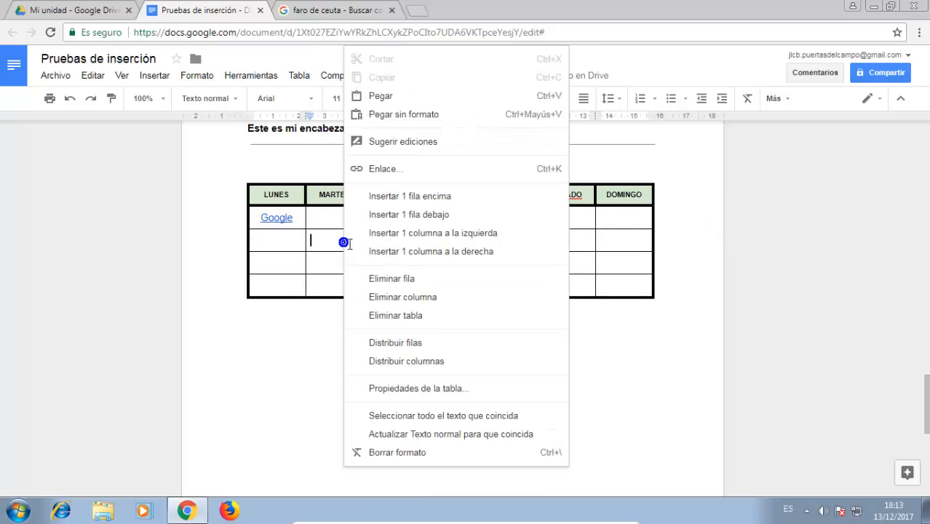
{"action": "left_click", "coordinate": [445, 391]}
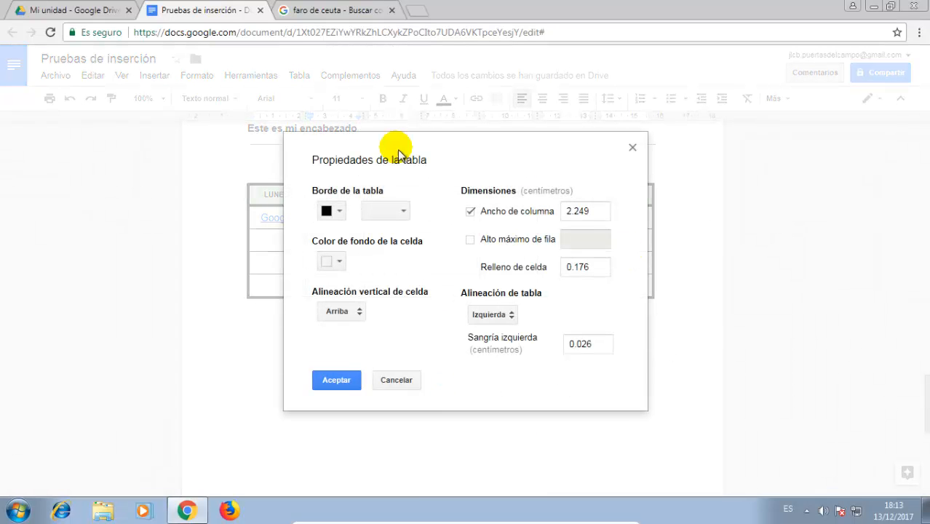
{"action": "left_click", "coordinate": [364, 337]}
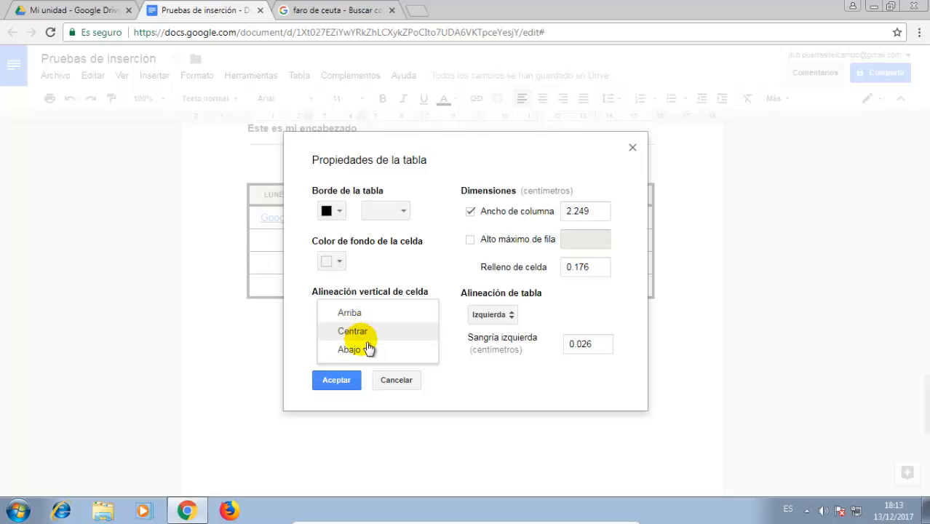
{"action": "left_click", "coordinate": [353, 313]}
{"action": "left_click", "coordinate": [337, 380]}
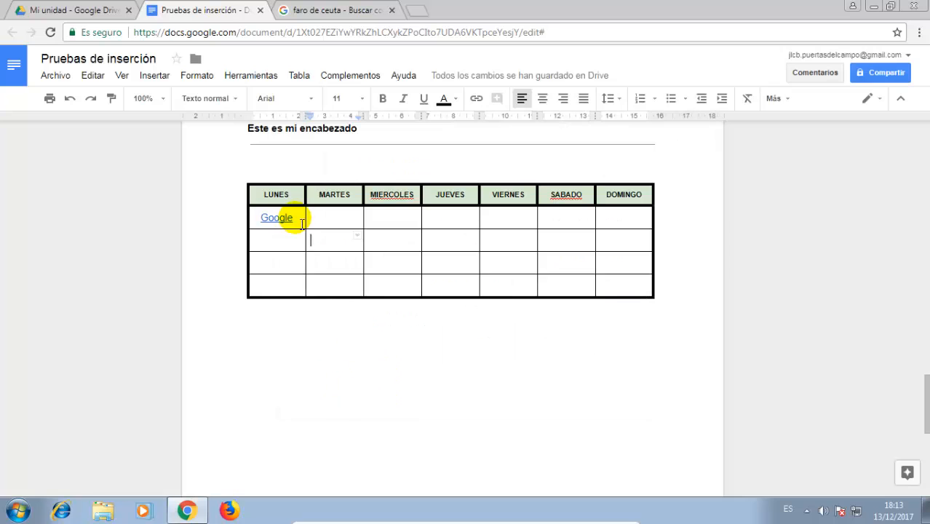
{"action": "right_click", "coordinate": [326, 238]}
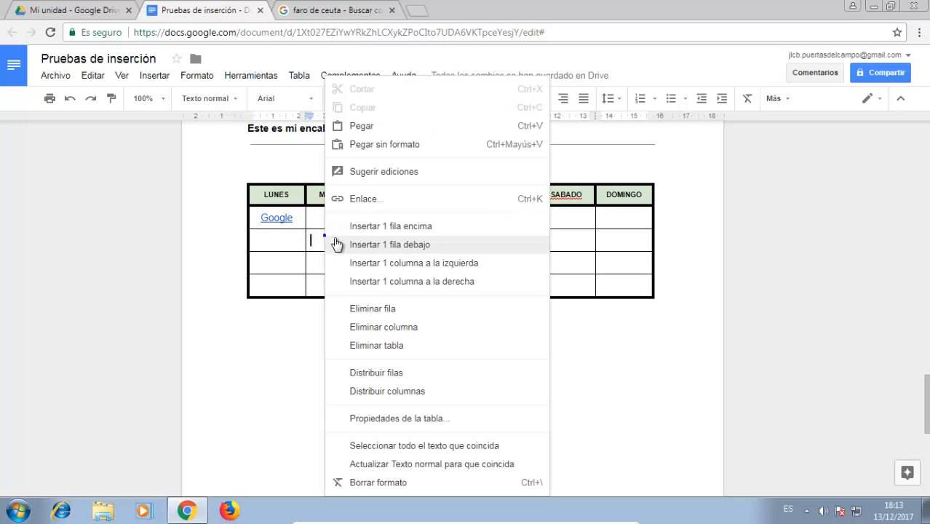
{"action": "left_click", "coordinate": [416, 419]}
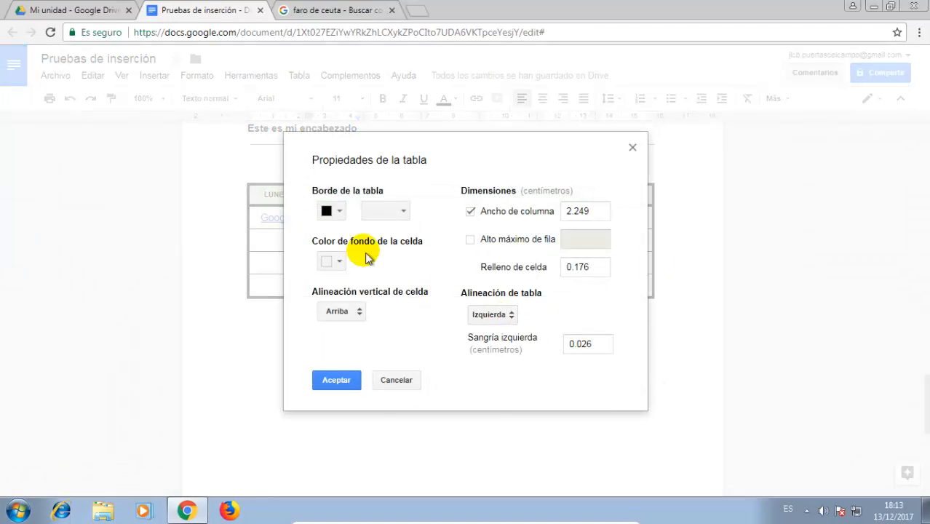
{"action": "left_click", "coordinate": [343, 311]}
{"action": "left_click", "coordinate": [353, 312]}
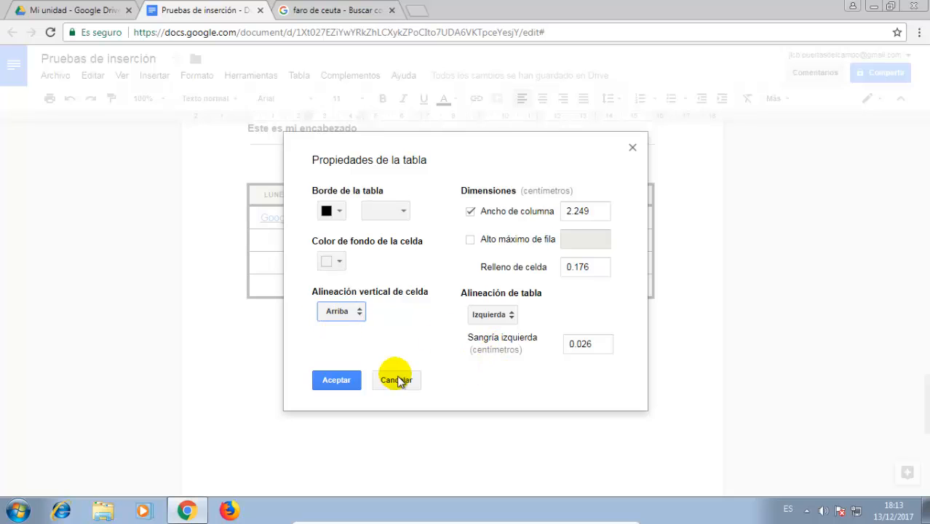
{"action": "left_click", "coordinate": [329, 382]}
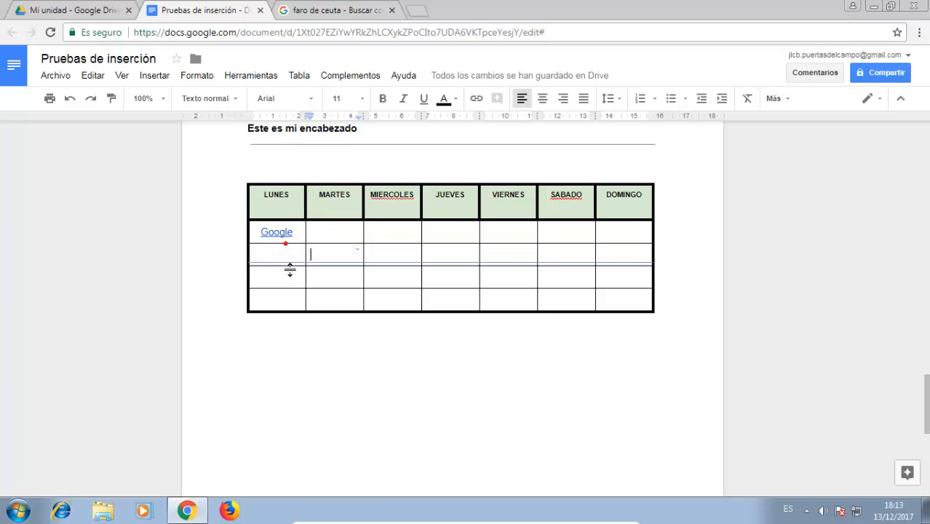
Make the header row and the two rows beneath it taller, with the "Google" row about 1.59 cm high
{"action": "left_click_drag", "start_coordinate": [290, 270], "coordinate": [291, 300]}
{"action": "left_click_drag", "start_coordinate": [264, 195], "coordinate": [616, 335]}
{"action": "left_click", "coordinate": [619, 333]}
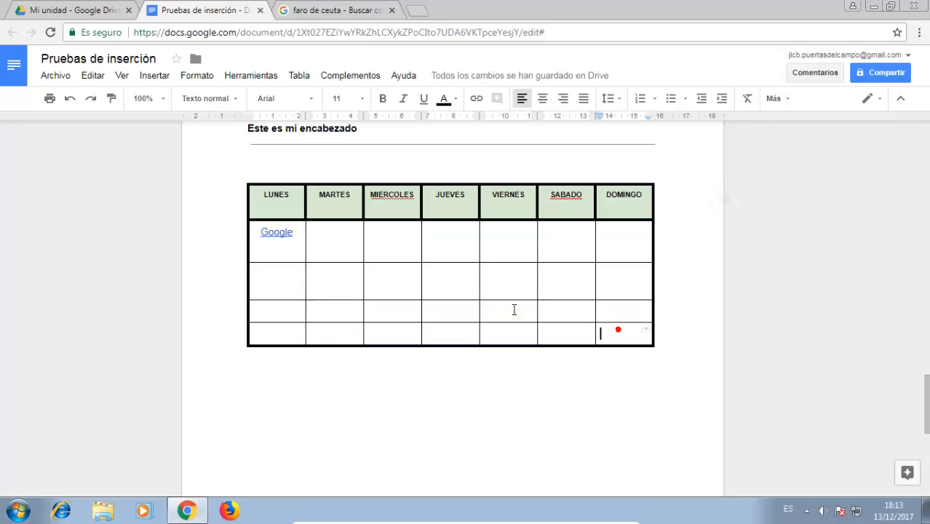
Set the vertical alignment of the first cell below "MARTES" to "Centrar" in the table properties
{"action": "right_click", "coordinate": [355, 245]}
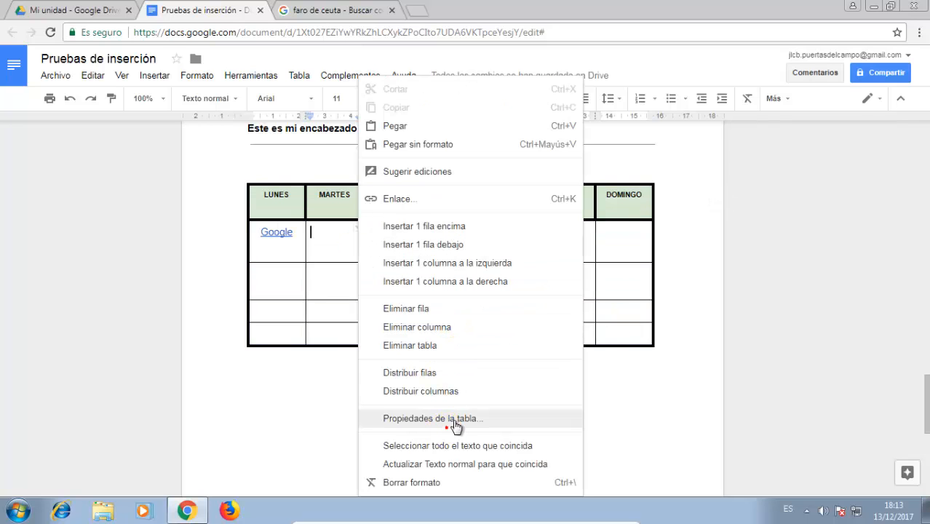
{"action": "left_click", "coordinate": [428, 419]}
{"action": "left_click", "coordinate": [343, 313]}
{"action": "left_click", "coordinate": [357, 332]}
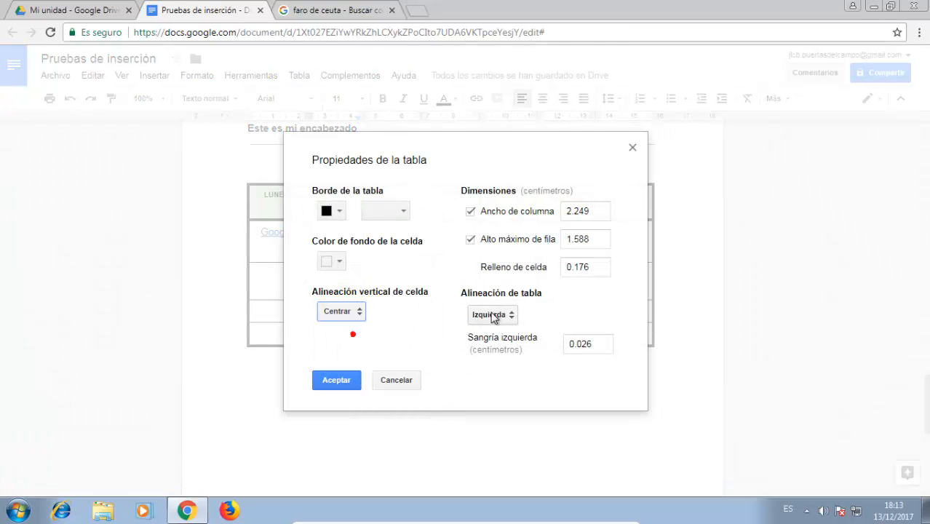
{"action": "left_click", "coordinate": [337, 382]}
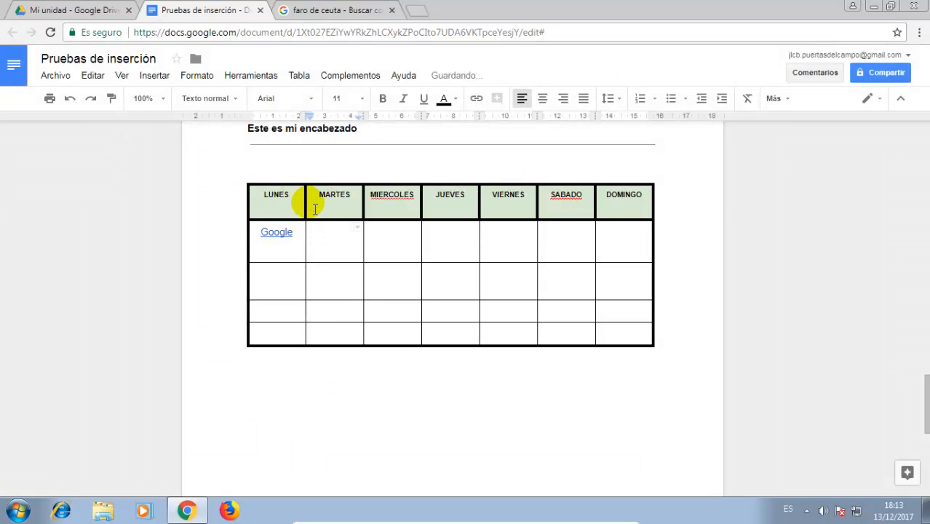
Set the vertical alignment of every cell in the table, including the weekday headers, to "Centrar"
{"action": "left_click_drag", "start_coordinate": [328, 208], "coordinate": [619, 334]}
{"action": "right_click", "coordinate": [619, 334]}
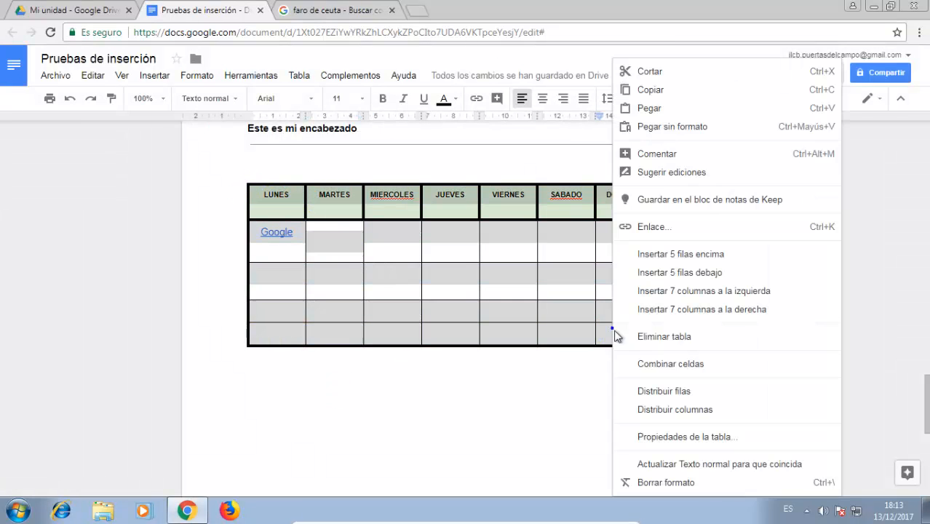
{"action": "left_click", "coordinate": [667, 429]}
{"action": "left_click", "coordinate": [357, 311]}
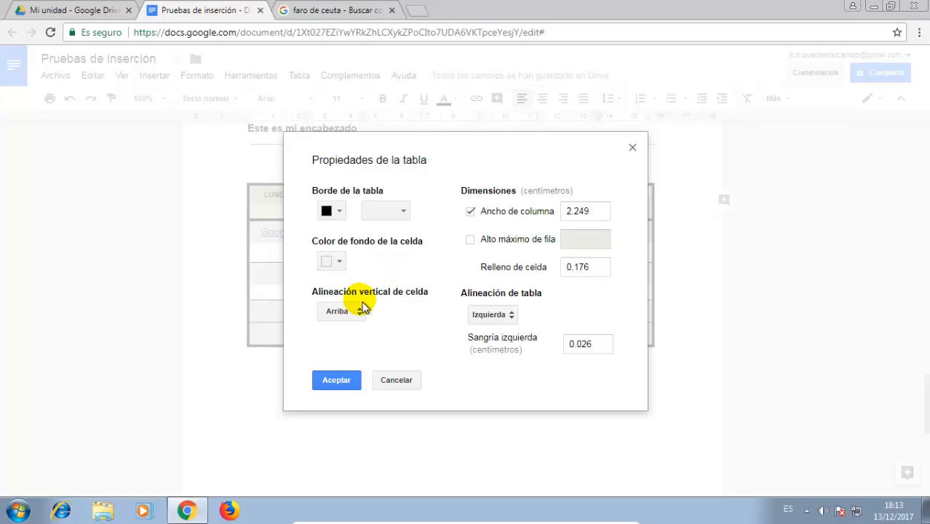
{"action": "left_click", "coordinate": [369, 335]}
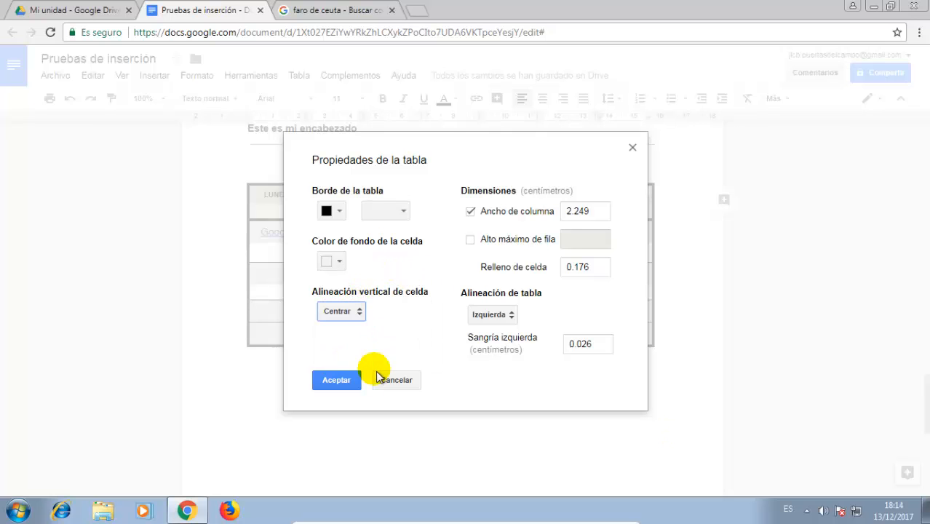
{"action": "left_click", "coordinate": [335, 380]}
{"action": "left_click", "coordinate": [356, 244]}
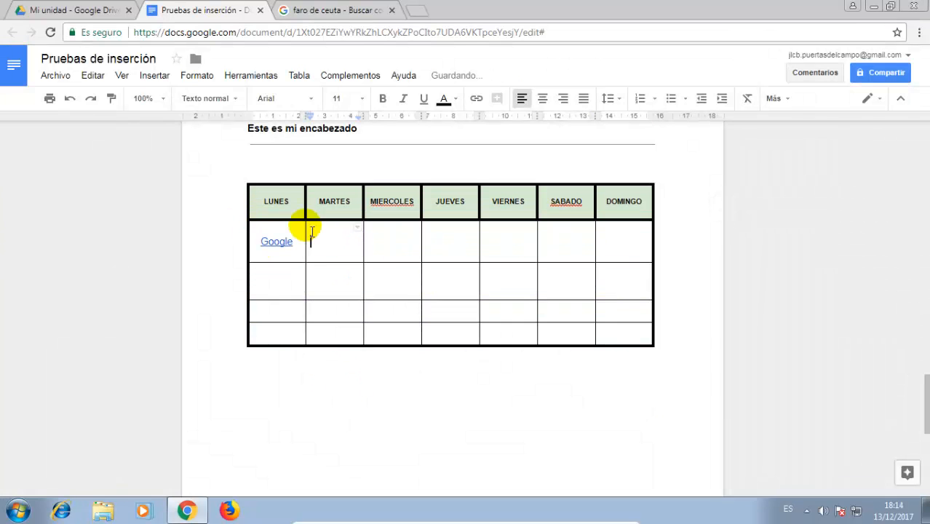
Correct the header "MIERCOLES" to "MIÉRCOLES" with the spelling option that always applies this correction
{"action": "right_click", "coordinate": [398, 209]}
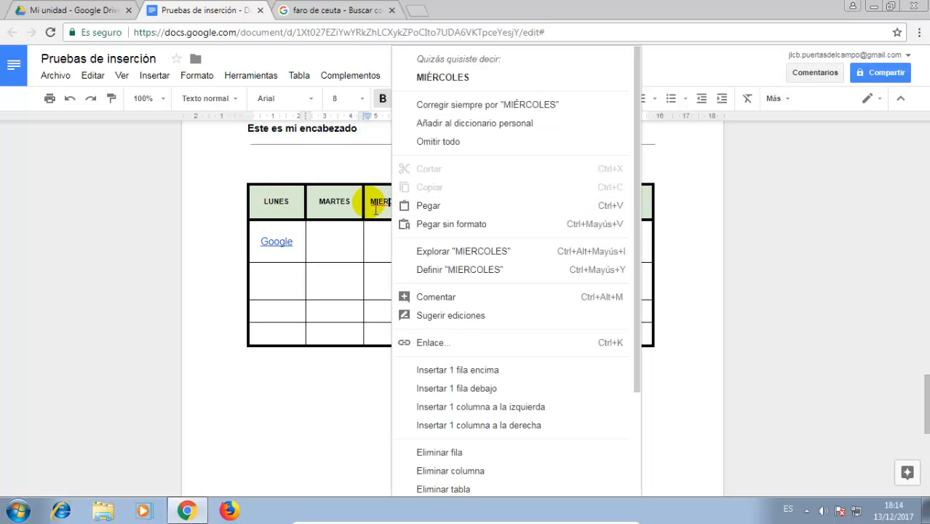
{"action": "left_click", "coordinate": [430, 103]}
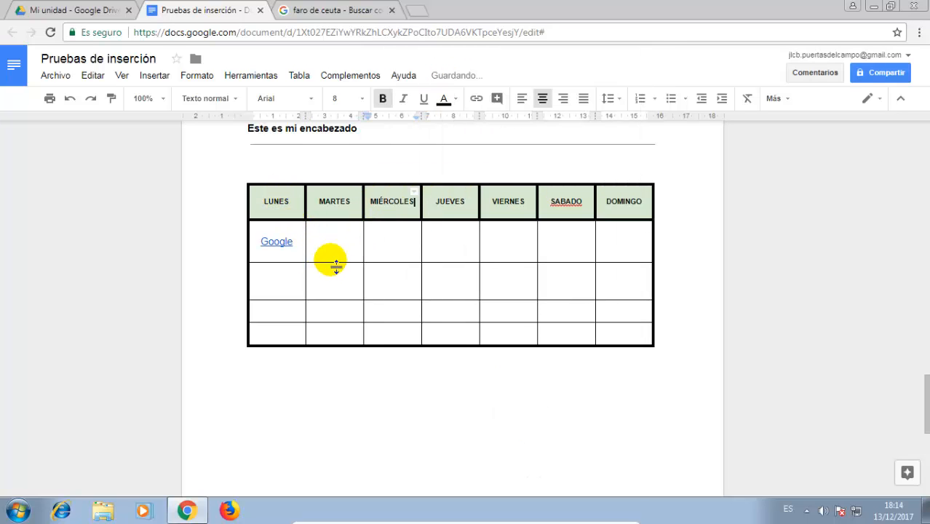
Select the whole table and slightly increase the column width of all seven weekday columns in the table properties
{"action": "left_click_drag", "start_coordinate": [270, 201], "coordinate": [617, 327]}
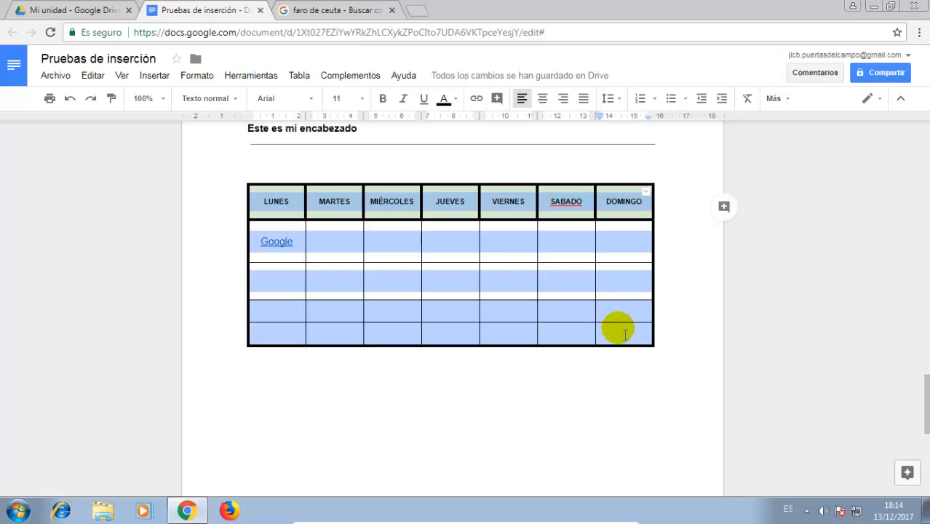
{"action": "right_click", "coordinate": [617, 327]}
{"action": "left_click", "coordinate": [695, 428]}
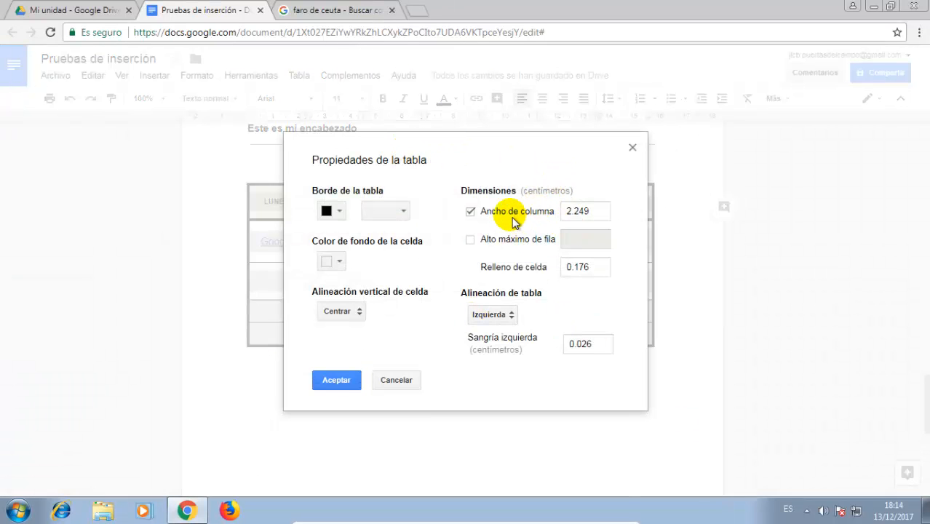
{"action": "left_click_drag", "start_coordinate": [502, 156], "coordinate": [437, 333]}
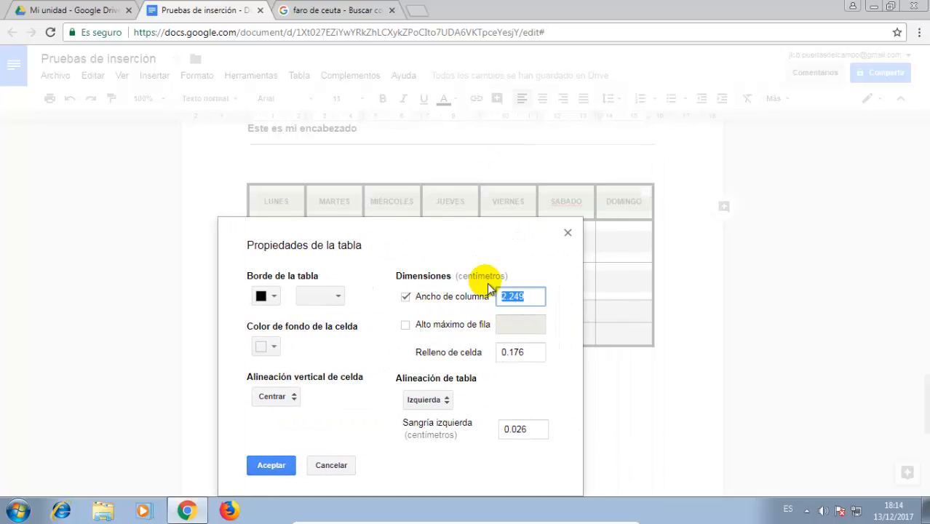
{"action": "key", "text": "Return"}
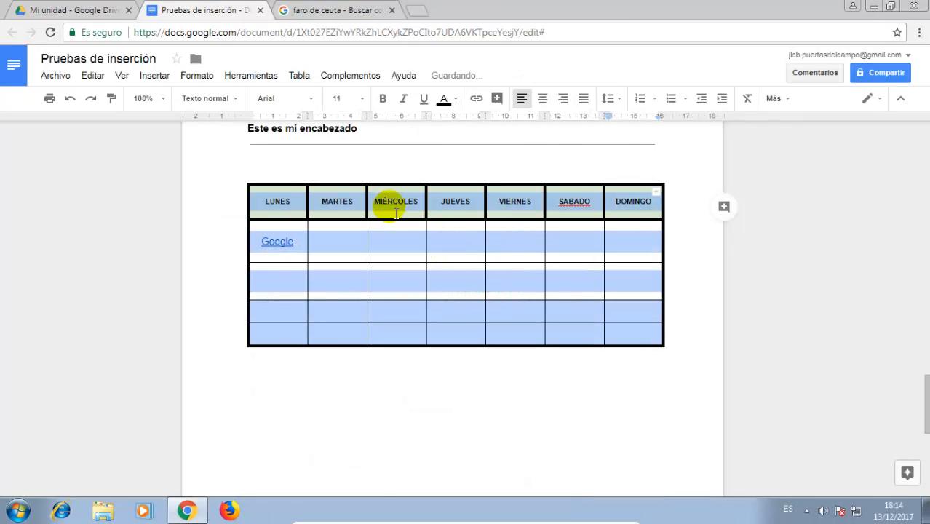
Set the table alignment of the weekday table to "Centrar" in the table properties
{"action": "right_click", "coordinate": [359, 231]}
{"action": "left_click", "coordinate": [422, 470]}
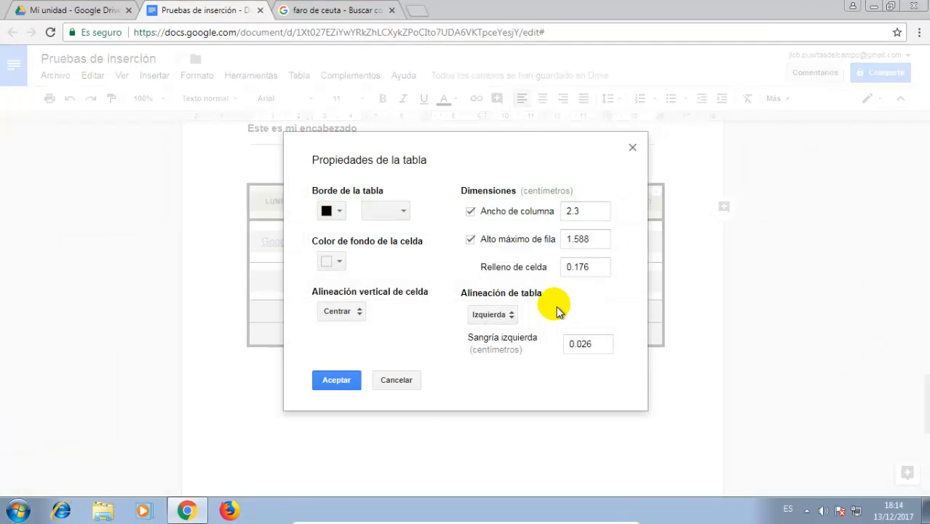
{"action": "left_click", "coordinate": [510, 314]}
{"action": "left_click", "coordinate": [508, 336]}
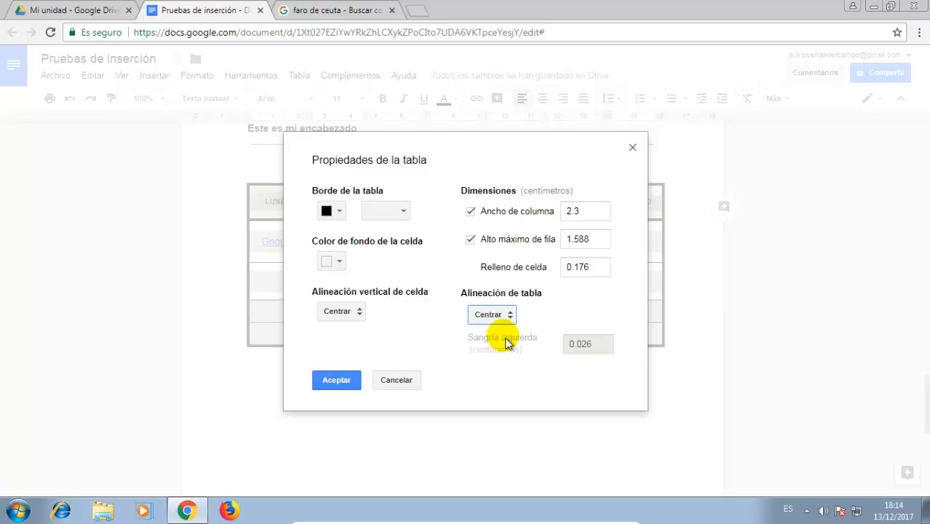
{"action": "left_click", "coordinate": [334, 380]}
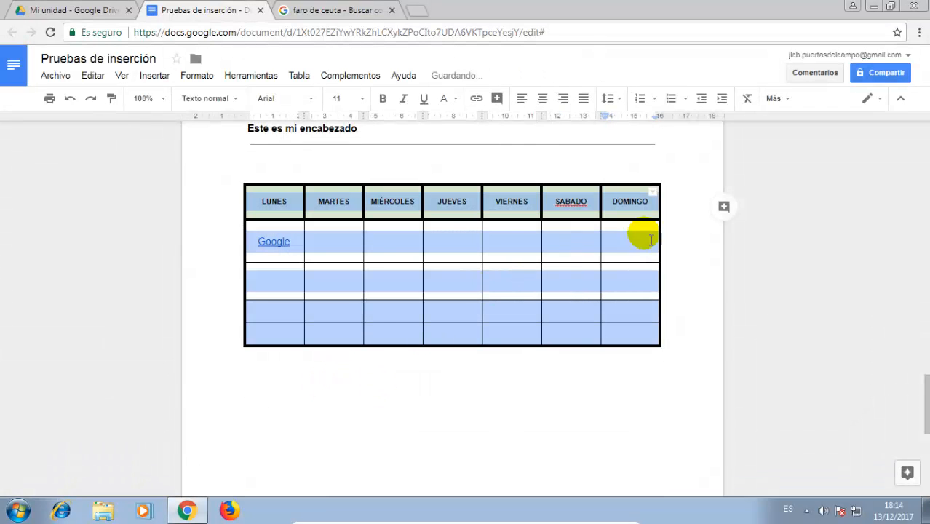
{"action": "right_click", "coordinate": [321, 210]}
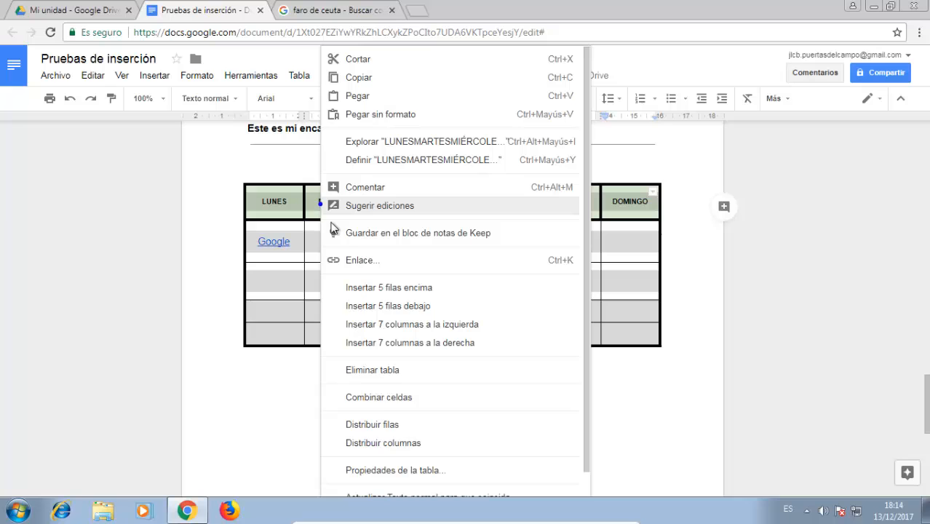
{"action": "left_click", "coordinate": [430, 469]}
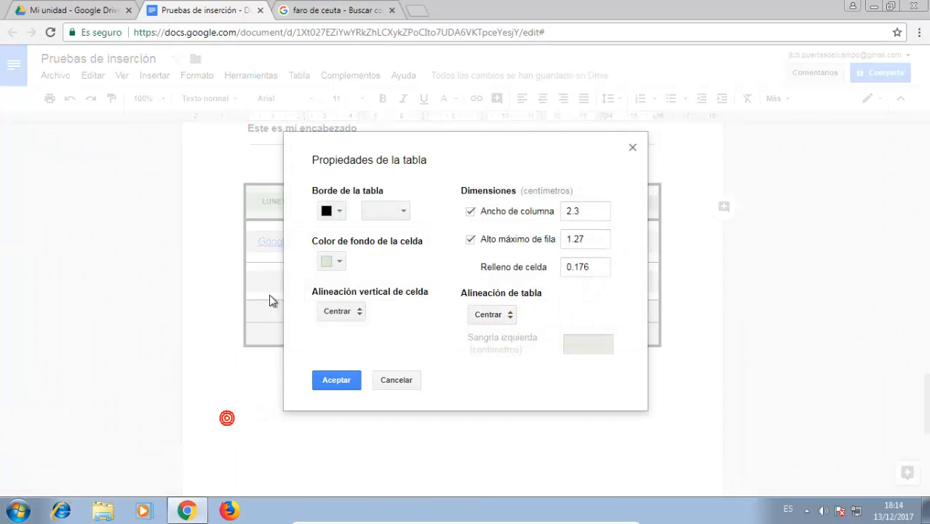
{"action": "left_click", "coordinate": [393, 381]}
{"action": "left_click", "coordinate": [408, 281]}
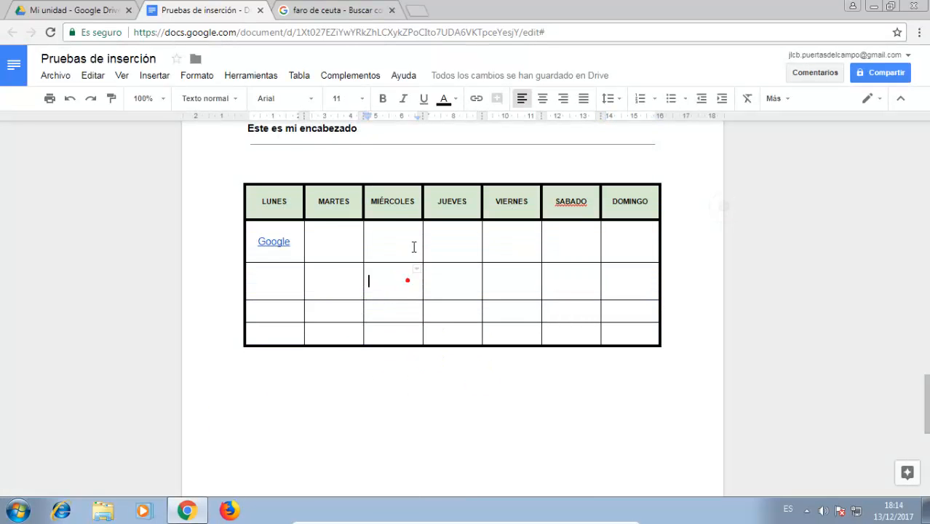
Insert a table of six columns and two rows below the weekday table, with wide outer columns and four narrow, uneven middle columns
{"action": "left_click", "coordinate": [258, 378]}
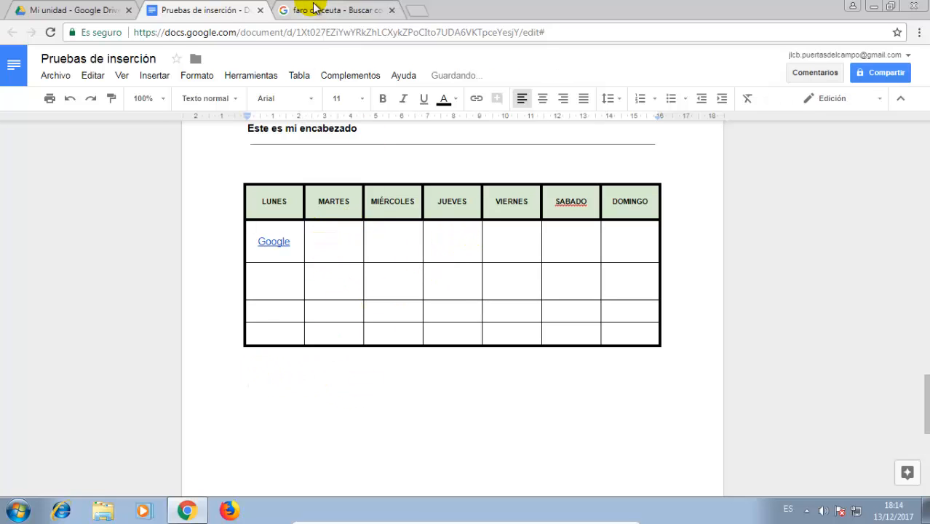
{"action": "left_click", "coordinate": [297, 75]}
{"action": "left_click", "coordinate": [313, 98]}
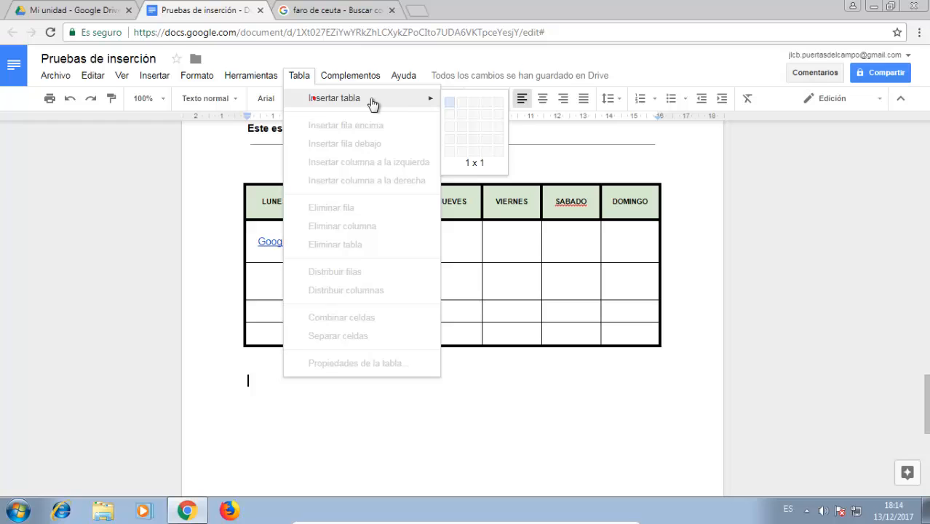
{"action": "left_click", "coordinate": [512, 119]}
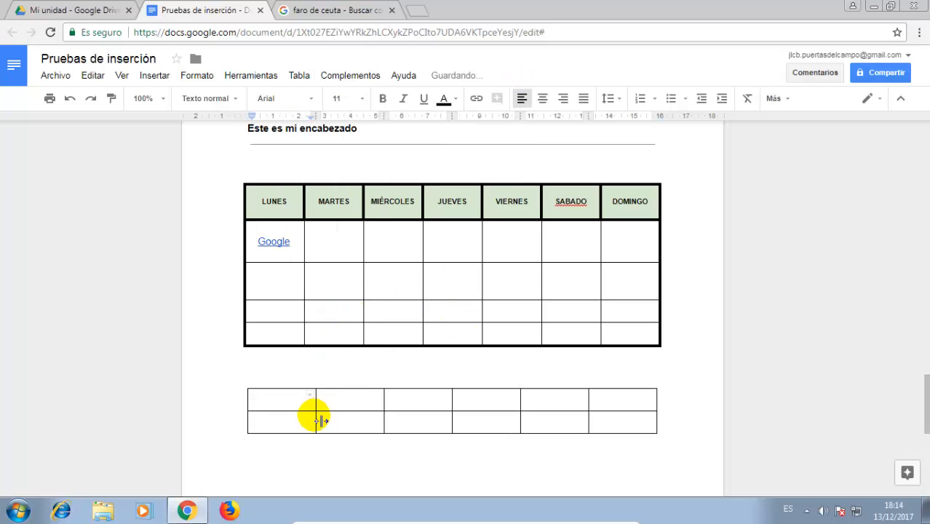
{"action": "left_click_drag", "start_coordinate": [317, 406], "coordinate": [439, 406]}
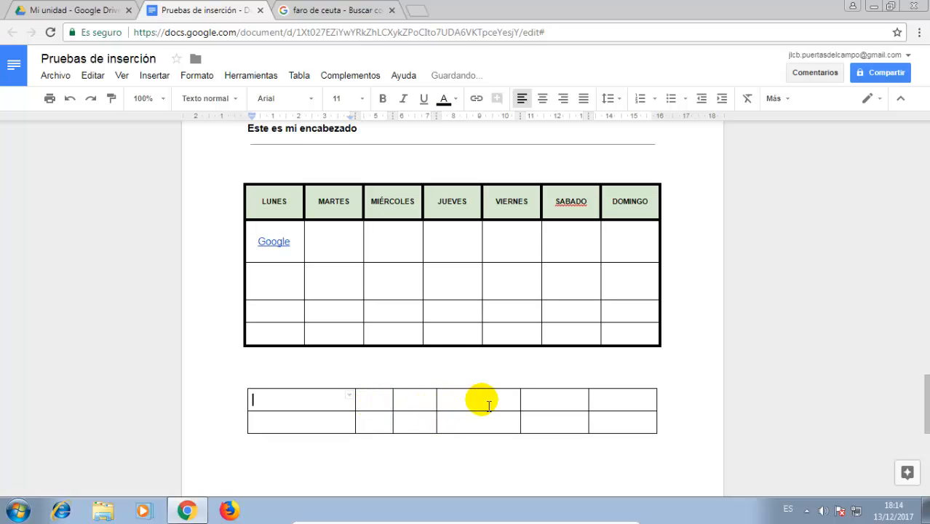
{"action": "left_click_drag", "start_coordinate": [526, 406], "coordinate": [480, 401]}
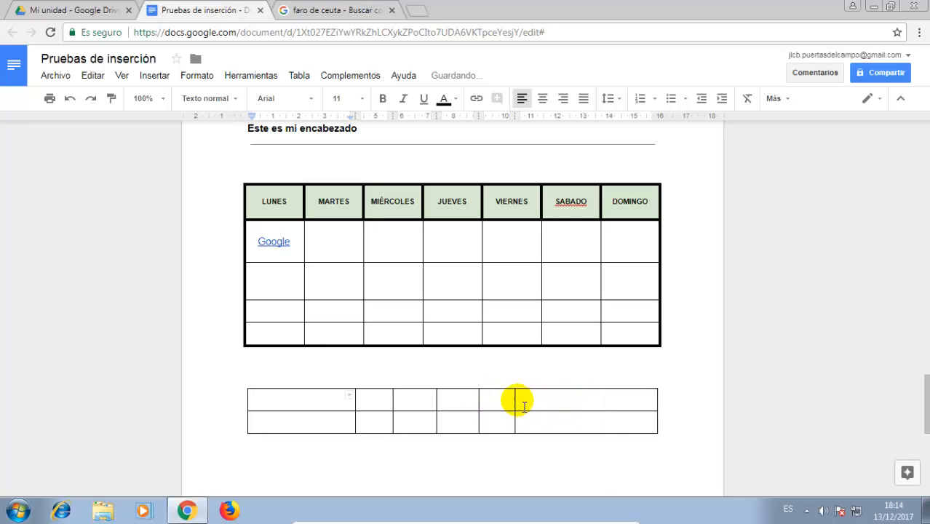
Distribute the widths of the four narrow middle columns of the lower table evenly
{"action": "left_click_drag", "start_coordinate": [380, 397], "coordinate": [493, 426]}
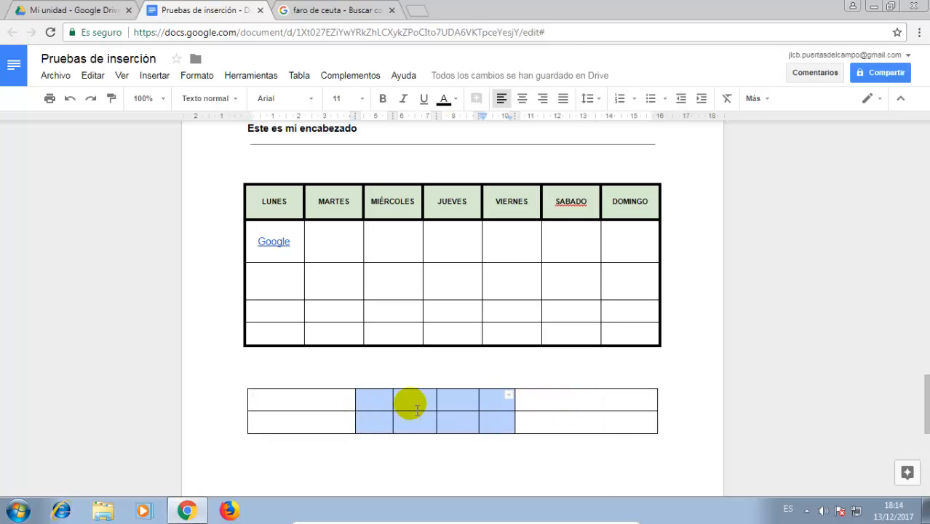
{"action": "right_click", "coordinate": [500, 409]}
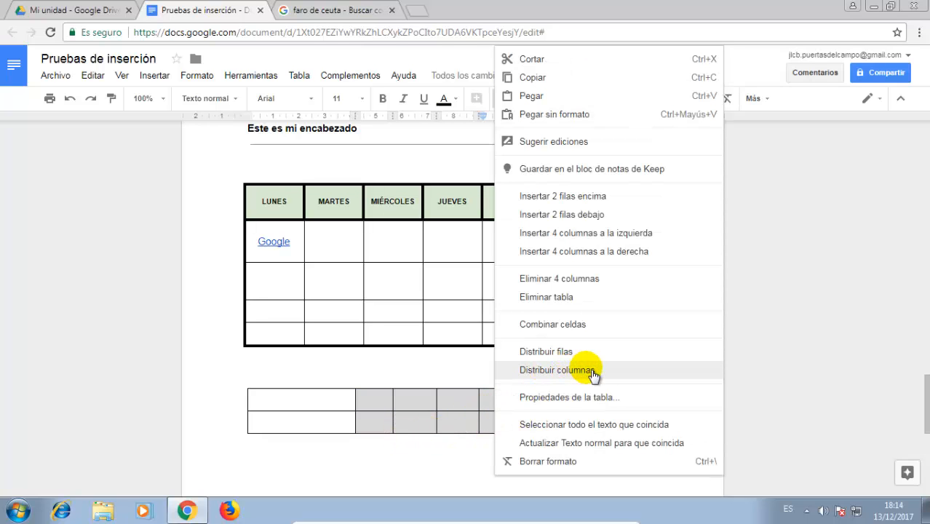
{"action": "left_click", "coordinate": [557, 370]}
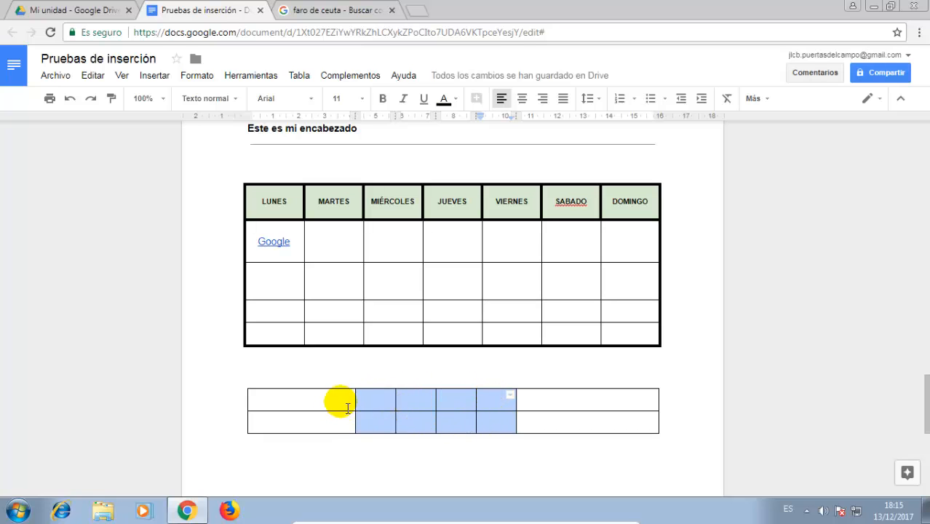
Add three more rows at the end of the lower table, starting from its last cell
{"action": "left_click", "coordinate": [325, 439]}
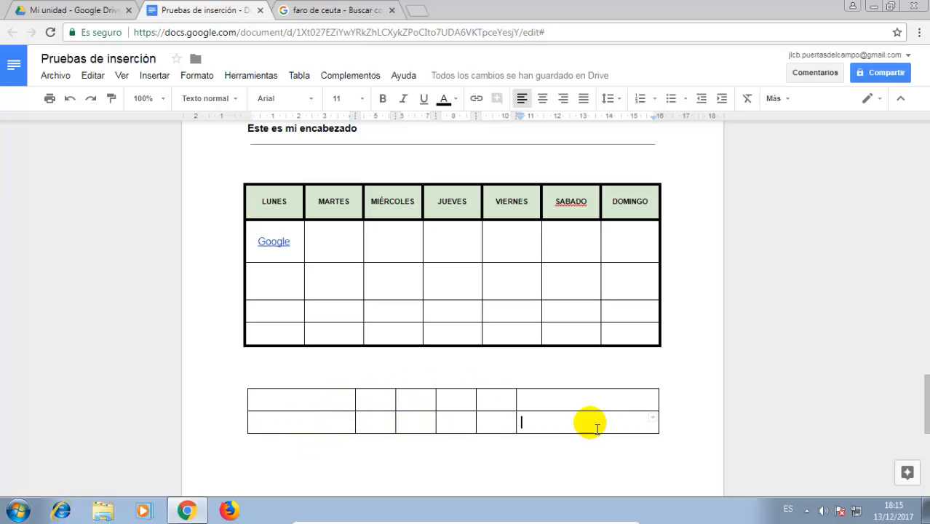
{"action": "key", "text": "Tab"}
{"action": "left_click", "coordinate": [573, 445]}
{"action": "key", "text": "Tab"}
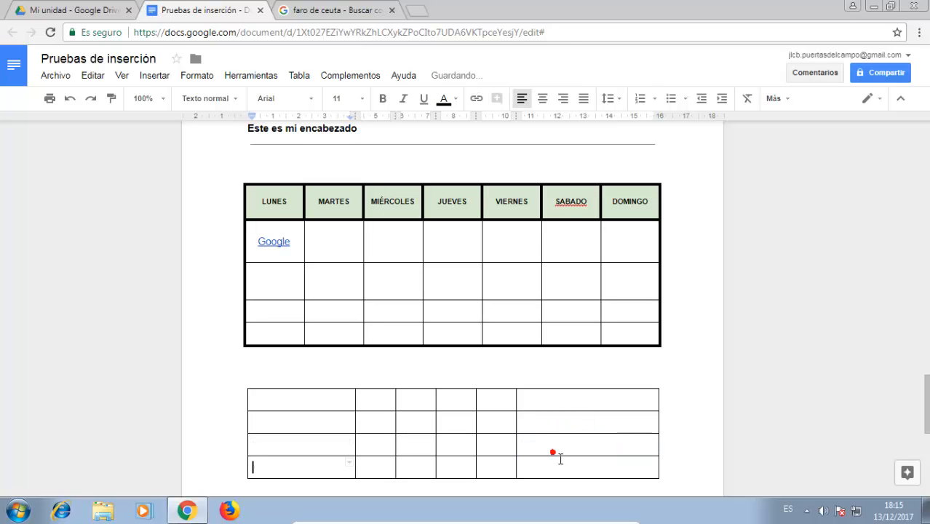
{"action": "left_click", "coordinate": [560, 460]}
{"action": "key", "text": "Tab"}
Enlarge the four rows below the first row of the lower table to uneven heights
{"action": "scroll", "coordinate": [413, 437], "scroll_direction": "down", "scroll_amount": 3}
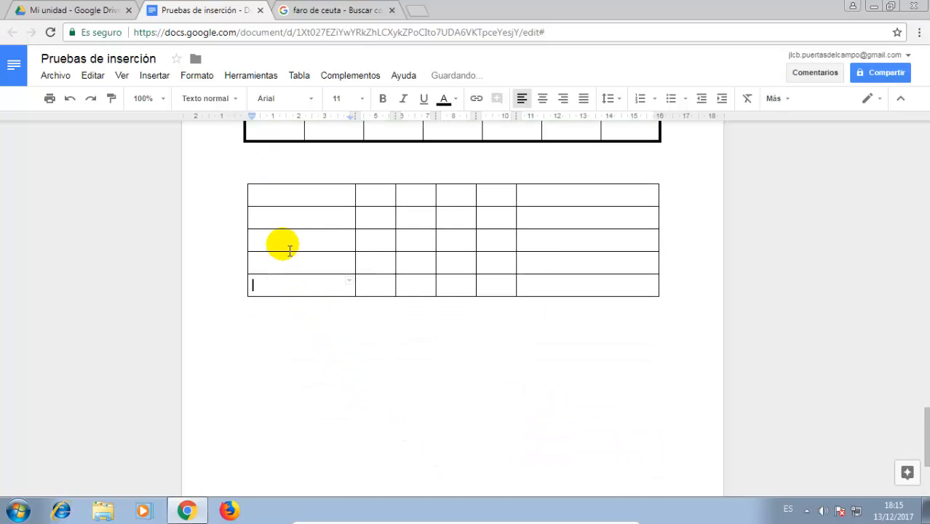
{"action": "left_click_drag", "start_coordinate": [291, 232], "coordinate": [302, 369]}
{"action": "left_click", "coordinate": [297, 334]}
Distribute the heights of the last four rows of the lower table evenly
{"action": "left_click_drag", "start_coordinate": [282, 230], "coordinate": [615, 336]}
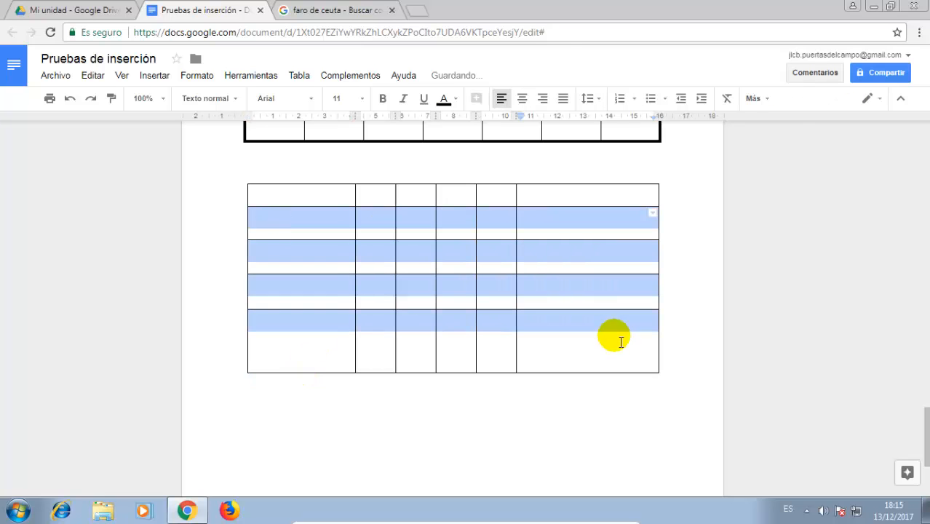
{"action": "right_click", "coordinate": [303, 219]}
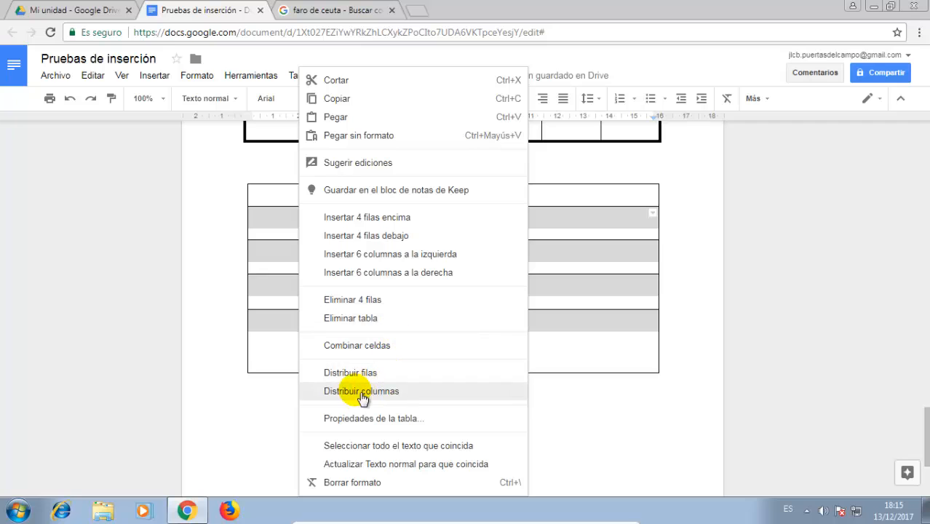
{"action": "left_click", "coordinate": [377, 374]}
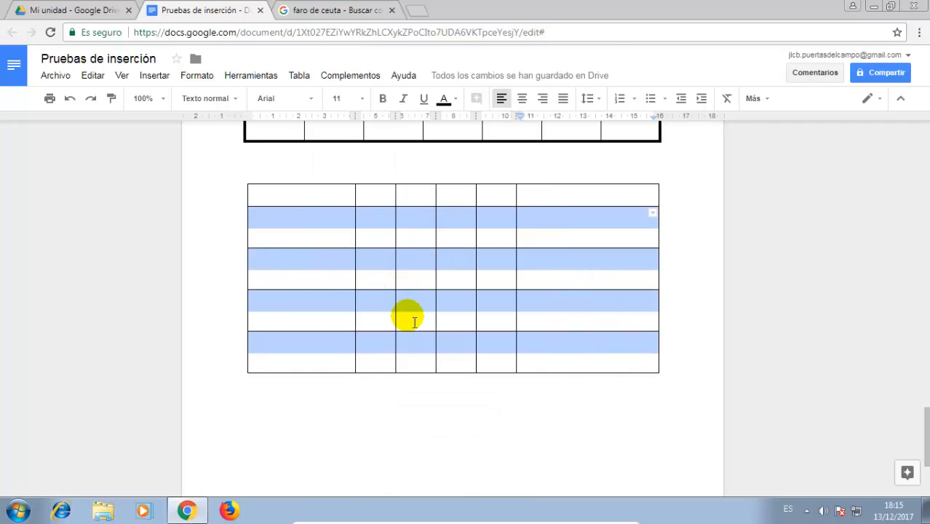
{"action": "left_click", "coordinate": [397, 388]}
Review the row, column and table commands available for the lower table, plus the elements that can be inserted, such as equation, drawing and chart
{"action": "scroll", "coordinate": [318, 337], "scroll_direction": "up", "scroll_amount": 1}
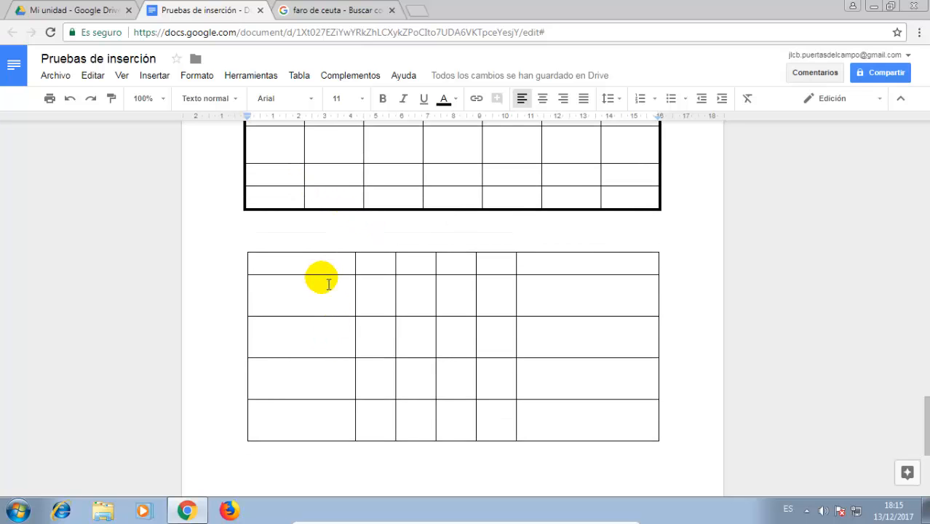
{"action": "left_click", "coordinate": [306, 296]}
{"action": "right_click", "coordinate": [302, 295]}
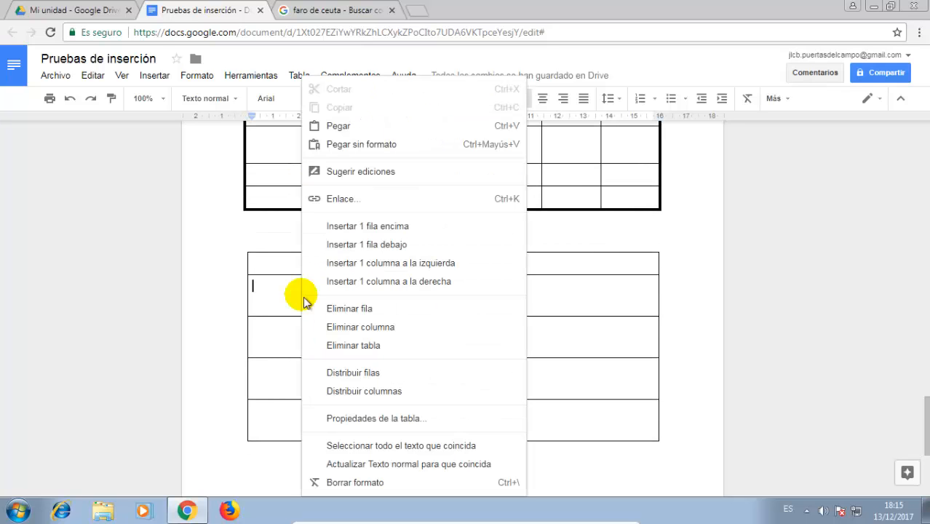
{"action": "left_click", "coordinate": [404, 59]}
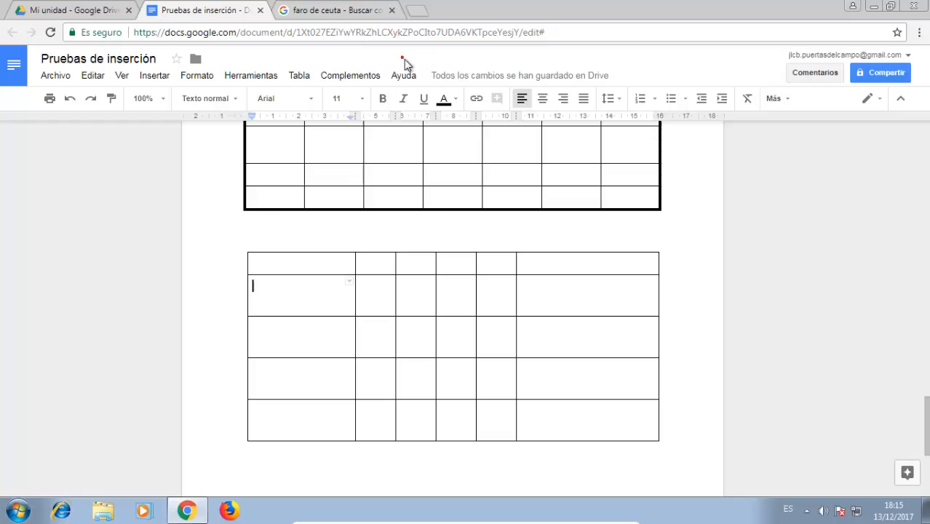
{"action": "left_click", "coordinate": [302, 77]}
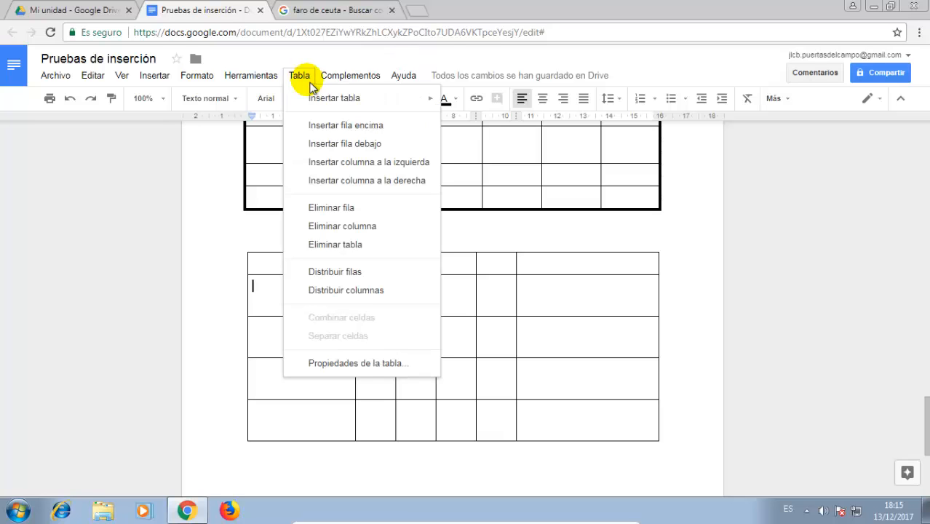
{"action": "left_click", "coordinate": [275, 284]}
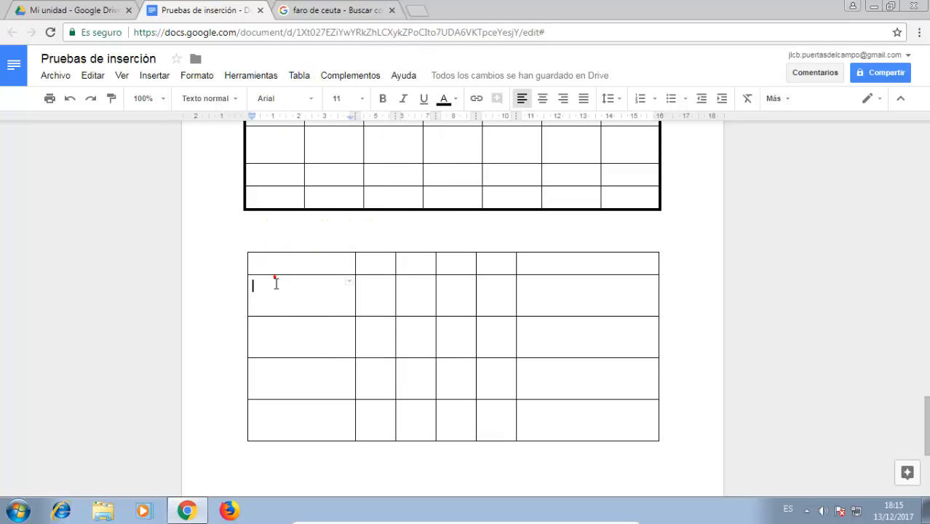
{"action": "double_click", "coordinate": [286, 306]}
{"action": "double_click", "coordinate": [280, 246]}
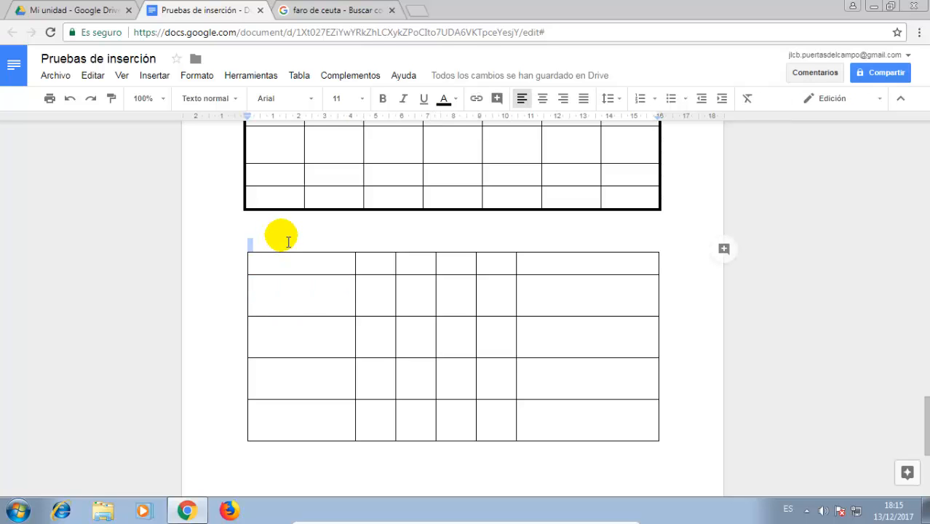
{"action": "left_click", "coordinate": [159, 77]}
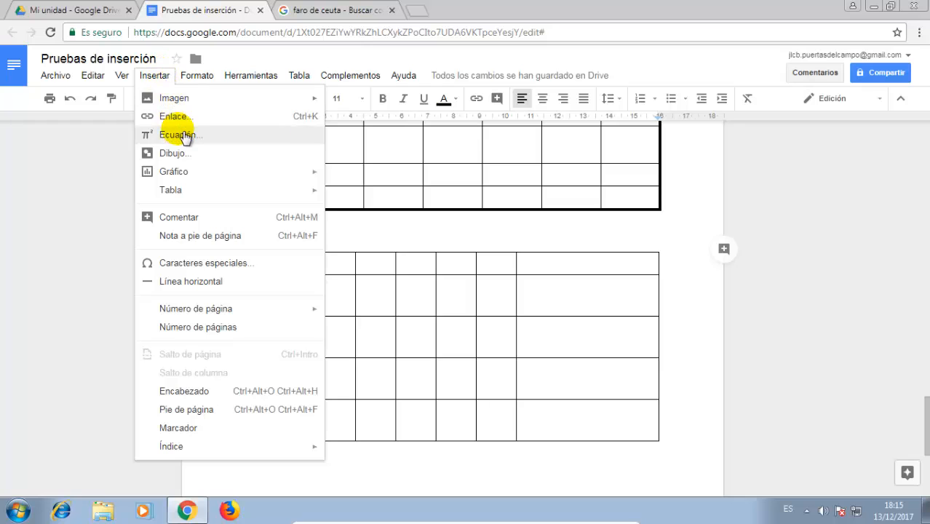
{"action": "mouse_move", "coordinate": [199, 199]}
{"action": "mouse_move", "coordinate": [206, 183]}
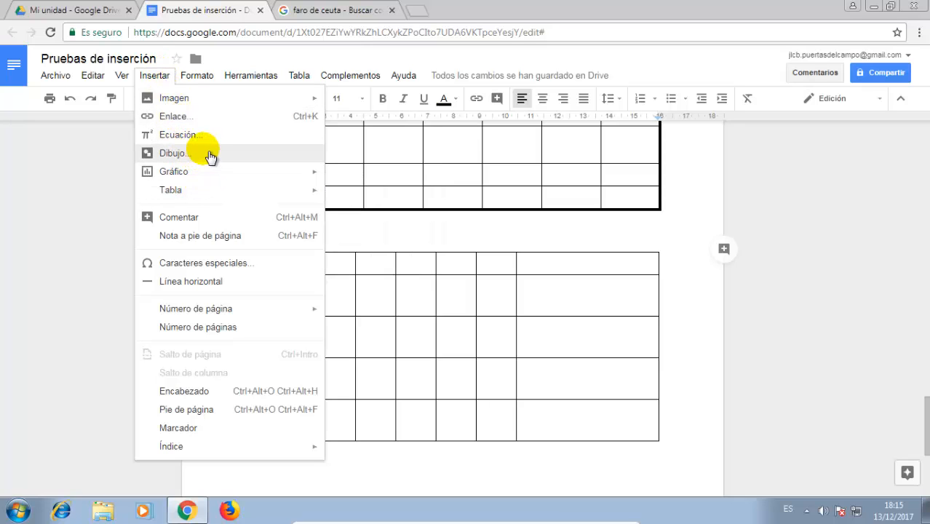
Insert a new equation on the empty line below the lower table
{"action": "left_click", "coordinate": [415, 460]}
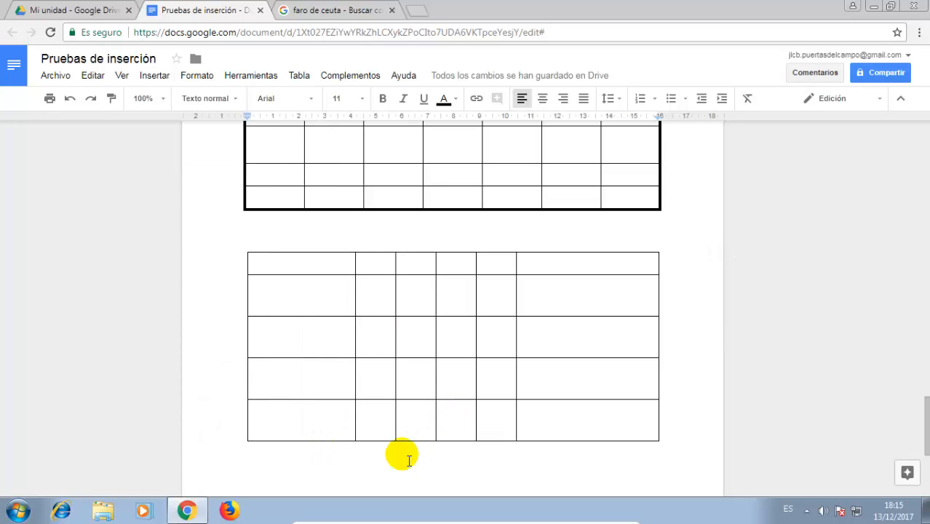
{"action": "left_click", "coordinate": [147, 79]}
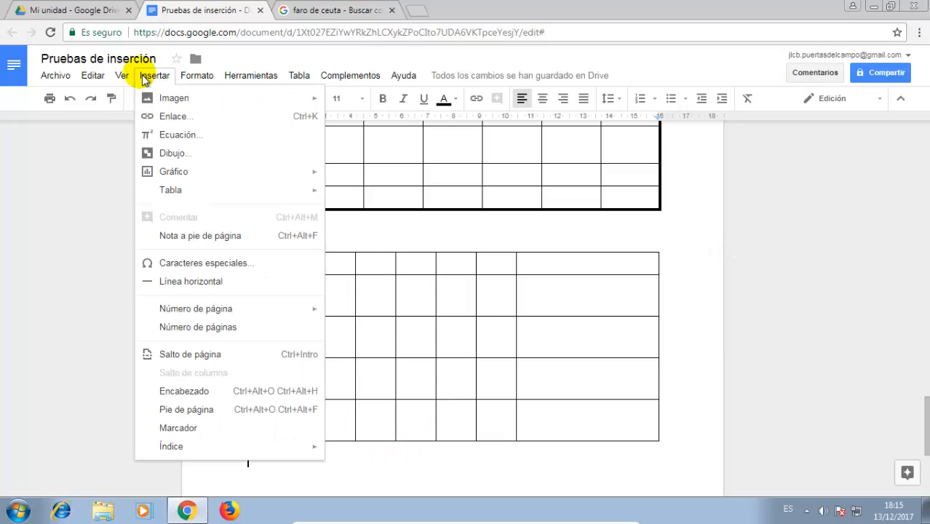
{"action": "left_click", "coordinate": [189, 138]}
{"action": "scroll", "coordinate": [363, 222], "scroll_direction": "down", "scroll_amount": 4}
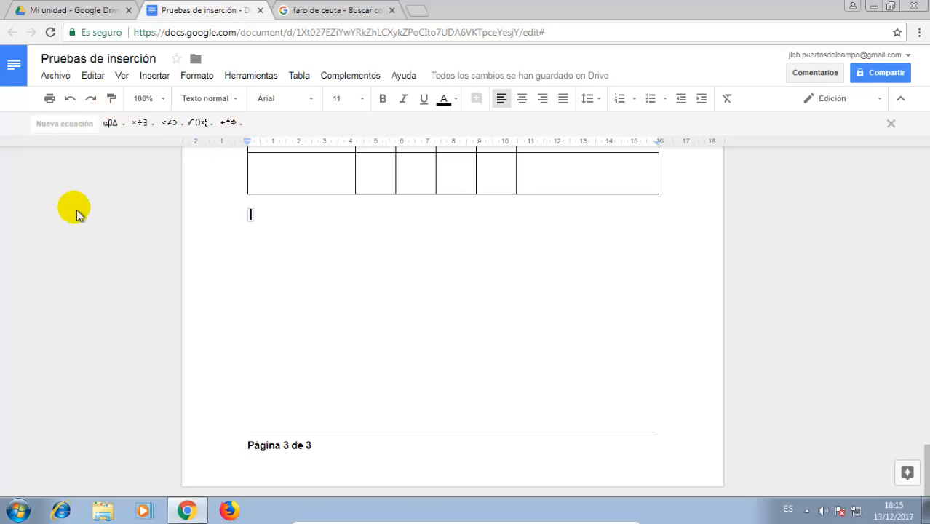
Add square brackets to the equation and place an empty a/b fraction inside them
{"action": "left_click", "coordinate": [201, 123]}
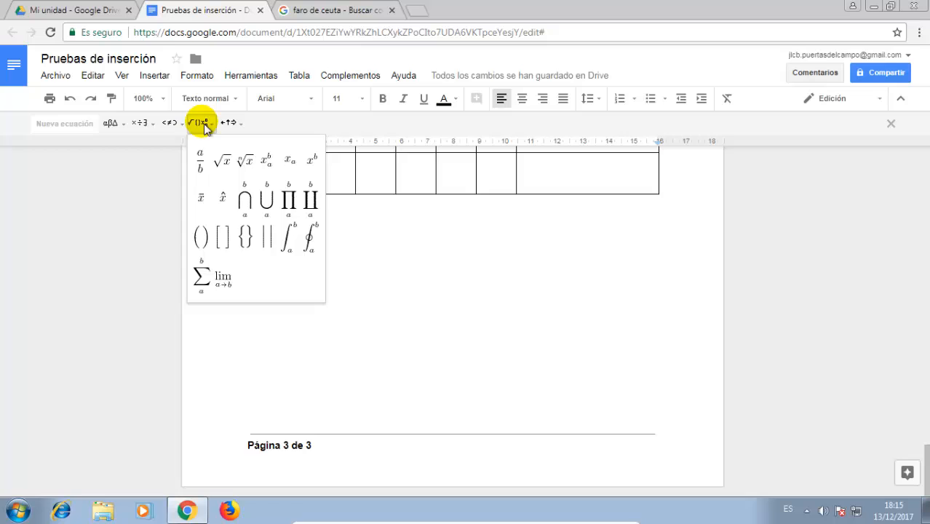
{"action": "left_click", "coordinate": [222, 236]}
{"action": "left_click", "coordinate": [201, 123]}
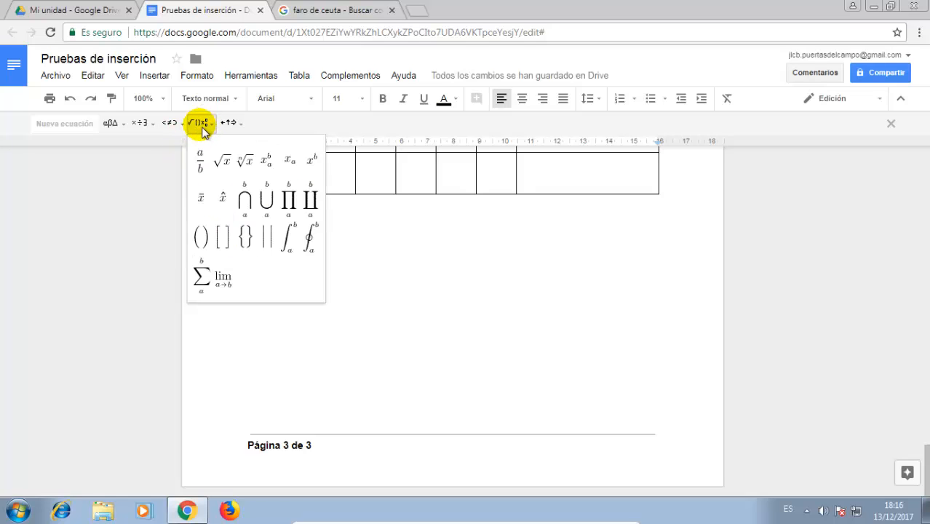
{"action": "left_click", "coordinate": [204, 166]}
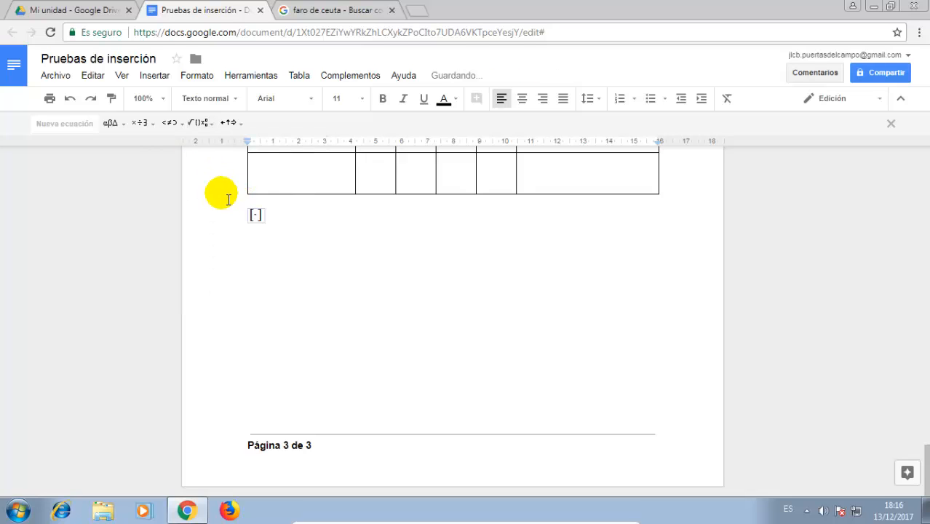
{"action": "left_click", "coordinate": [201, 123]}
{"action": "left_click", "coordinate": [202, 153]}
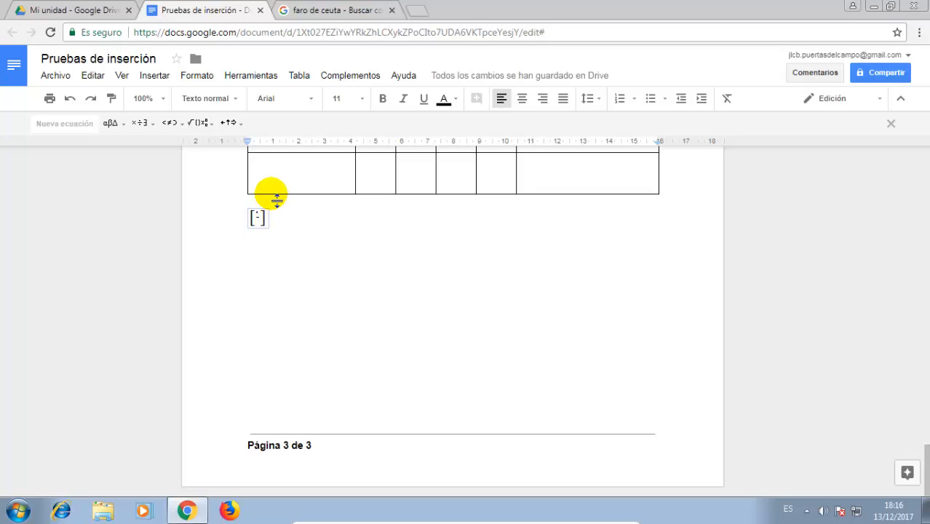
Insert an empty a/b fraction in the denominator of the main fraction inside the square brackets
{"action": "left_click", "coordinate": [268, 222]}
{"action": "left_click", "coordinate": [262, 224]}
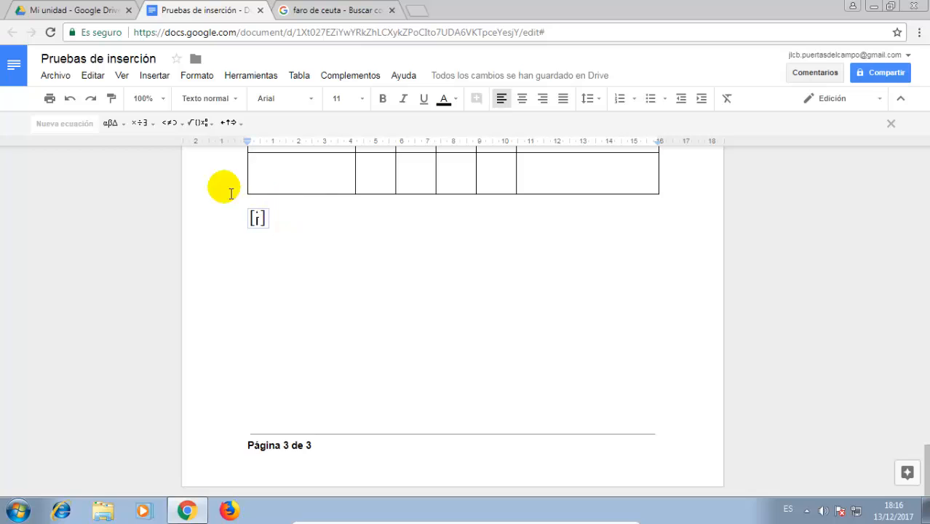
{"action": "left_click", "coordinate": [201, 123]}
{"action": "left_click", "coordinate": [201, 159]}
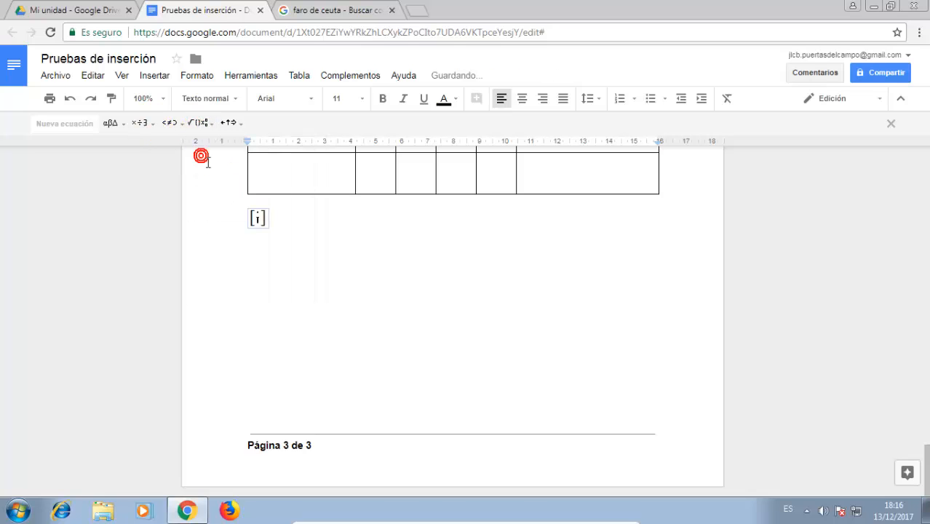
Select the whole equation below the lower table and set its font size to 48
{"action": "left_click", "coordinate": [347, 98]}
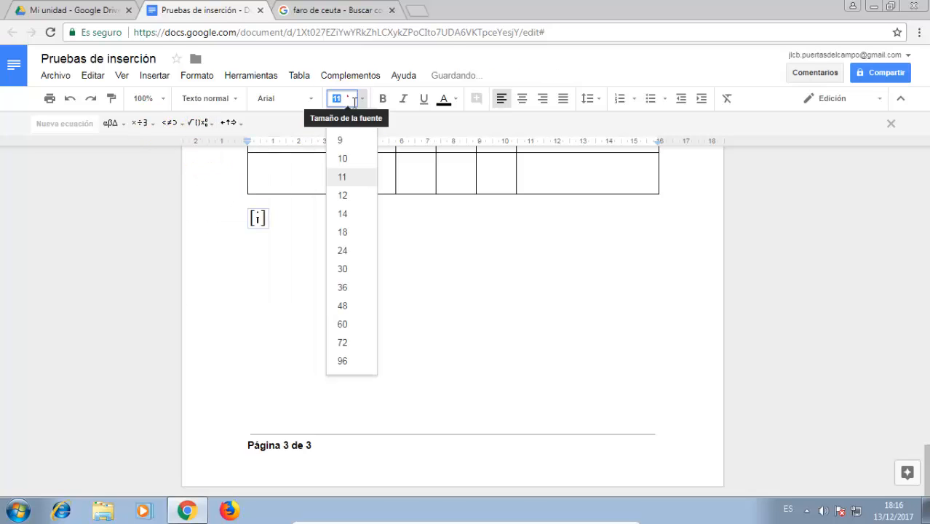
{"action": "left_click", "coordinate": [345, 257]}
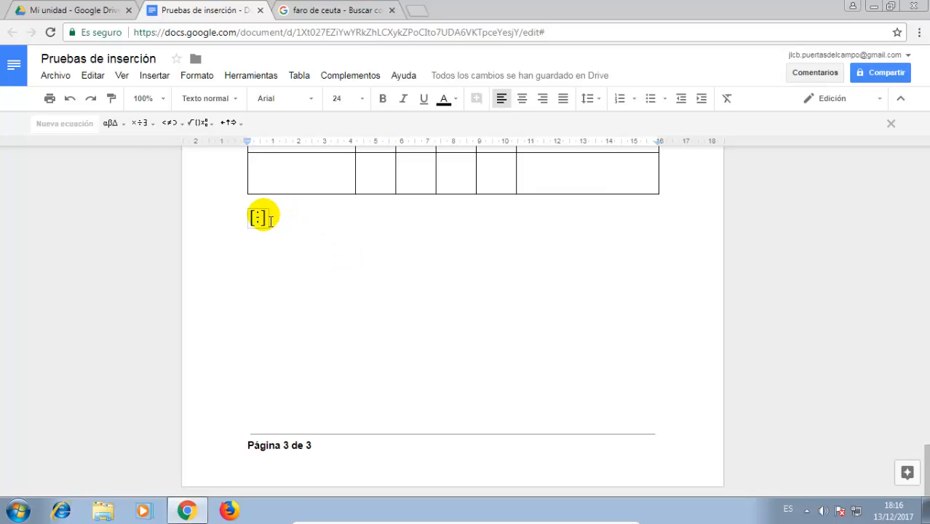
{"action": "key", "text": "shift+Up"}
{"action": "key", "text": "shift+Up"}
{"action": "key", "text": "shift+Up"}
{"action": "key", "text": "shift+Up"}
{"action": "key", "text": "shift+Up"}
{"action": "key", "text": "shift+Up"}
{"action": "key", "text": "shift+Up"}
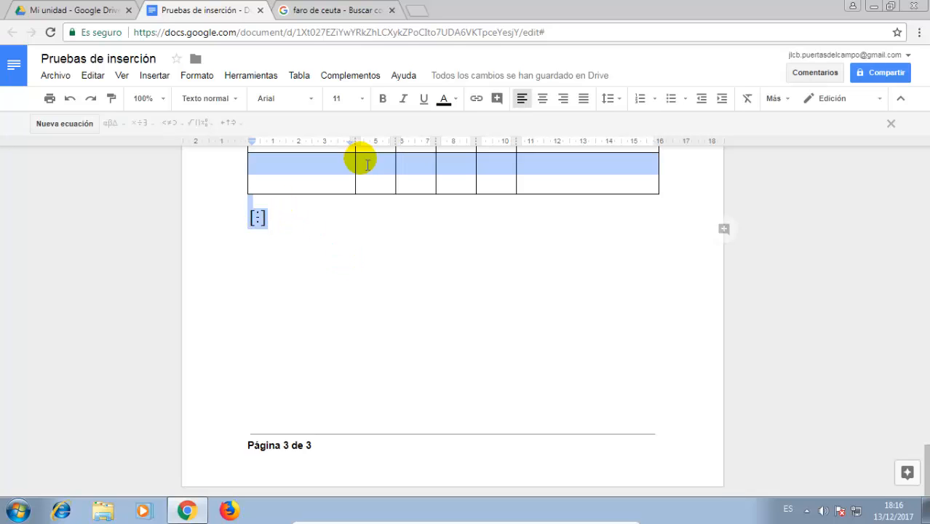
{"action": "key", "text": "shift+Down"}
{"action": "key", "text": "shift+Down"}
{"action": "key", "text": "shift+Down"}
{"action": "key", "text": "shift+Down"}
{"action": "key", "text": "shift+Down"}
{"action": "key", "text": "shift+Down"}
{"action": "key", "text": "shift+Down"}
{"action": "key", "text": "shift+Up"}
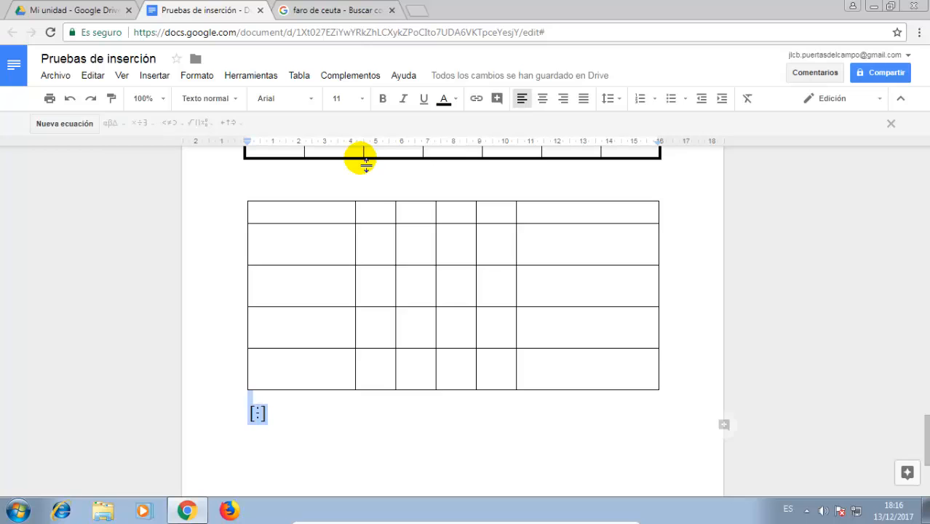
{"action": "left_click", "coordinate": [337, 98]}
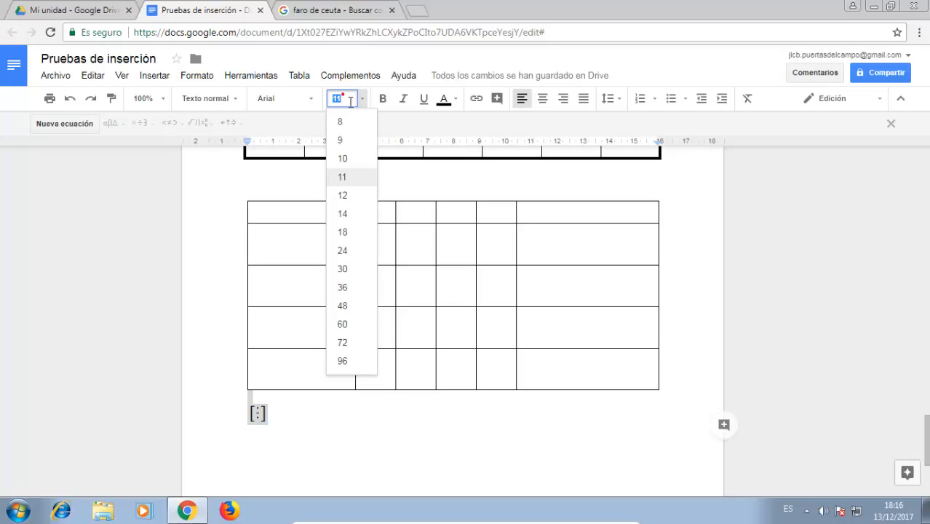
{"action": "left_click", "coordinate": [343, 313]}
{"action": "scroll", "coordinate": [341, 311], "scroll_direction": "down", "scroll_amount": 3}
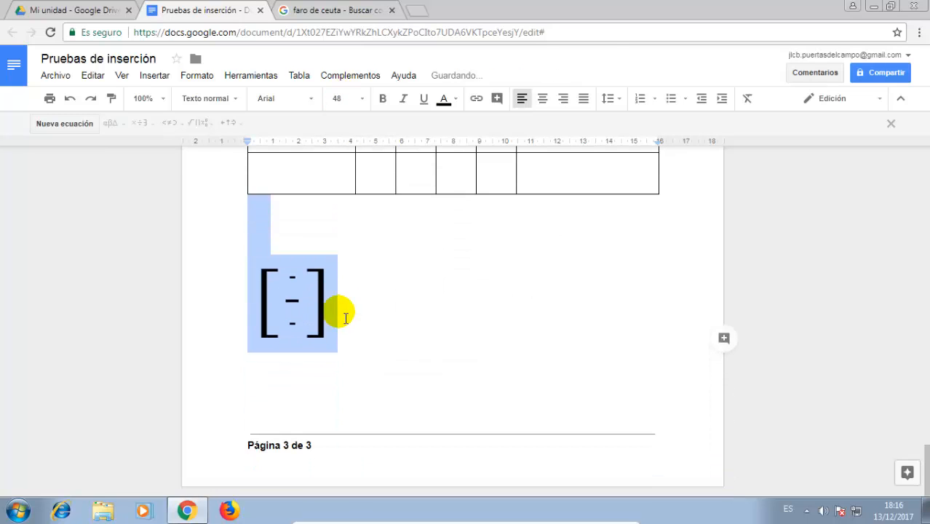
Fill in the upper nested fraction of the equation as 9 over 5
{"action": "left_click", "coordinate": [295, 276]}
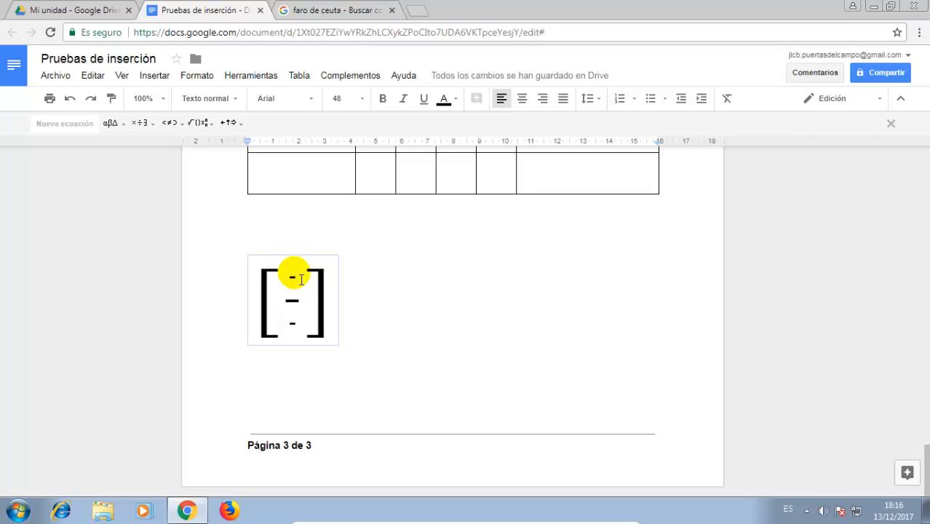
{"action": "type", "text": "5"}
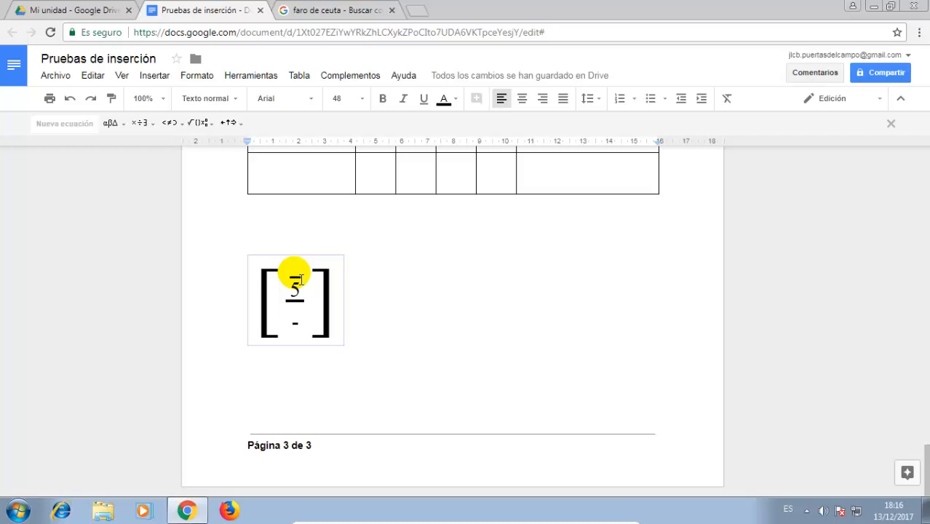
{"action": "type", "text": "9"}
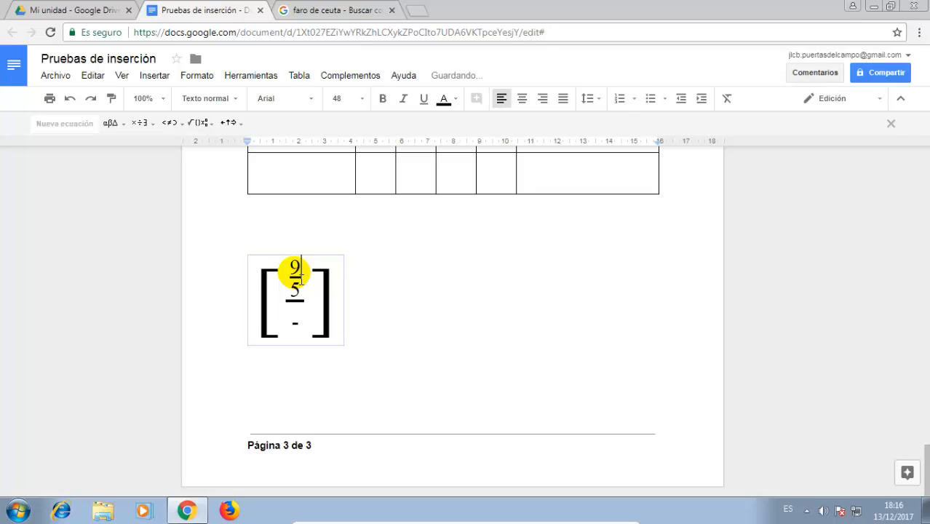
{"action": "key", "text": "Down"}
{"action": "key", "text": "Left"}
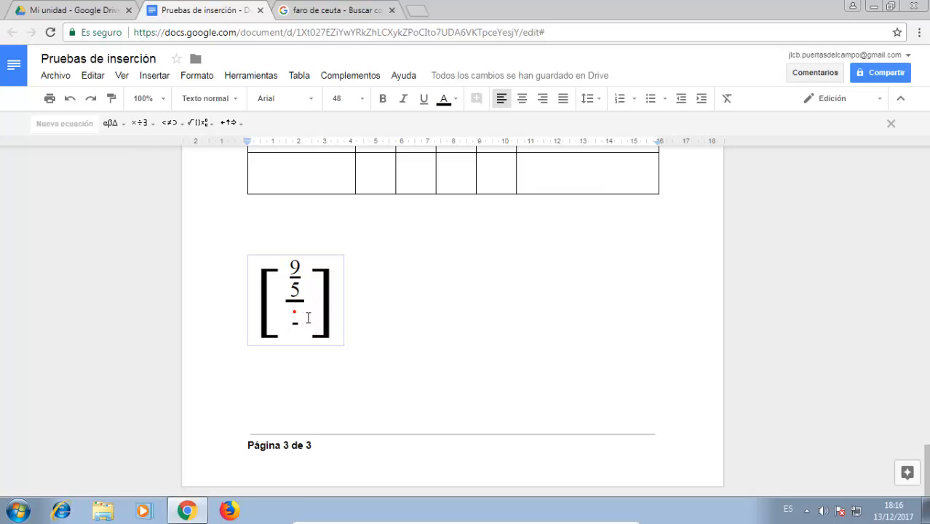
Insert a square root of 9 in the numerator of the lower nested fraction
{"action": "left_click", "coordinate": [307, 318]}
{"action": "left_click", "coordinate": [209, 124]}
{"action": "mouse_move", "coordinate": [226, 131]}
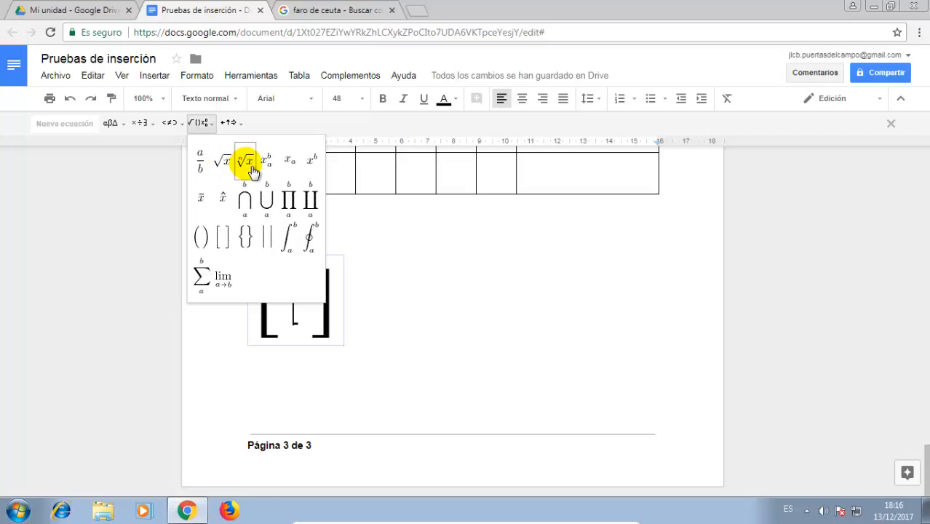
{"action": "left_click", "coordinate": [233, 165]}
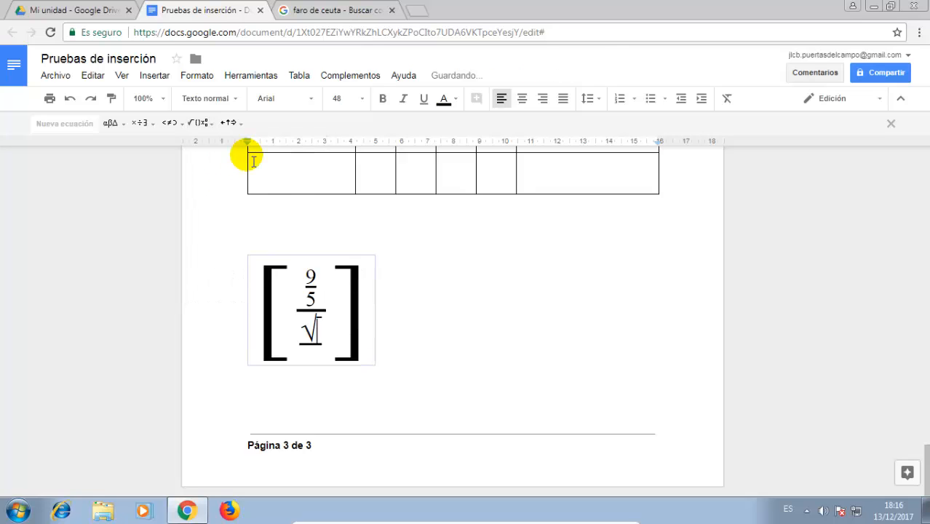
{"action": "type", "text": "9"}
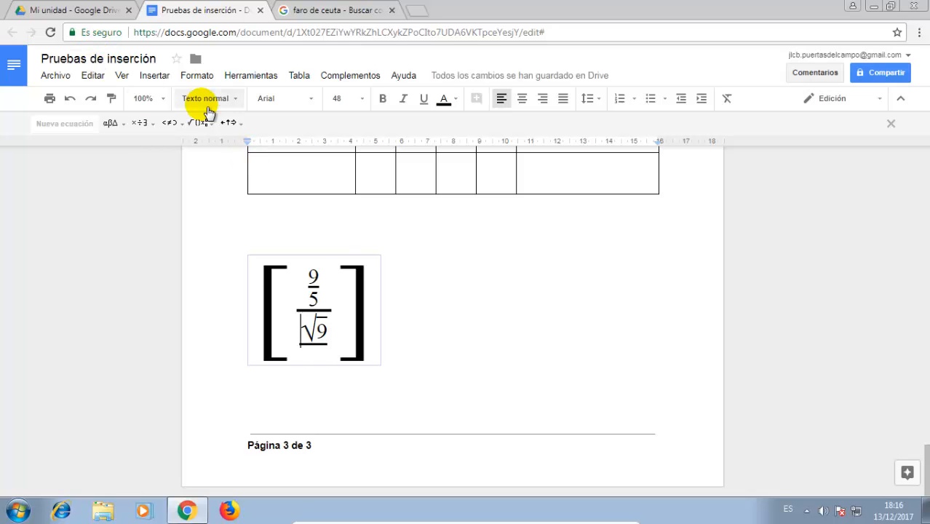
Insert the x template with superscript and subscript before the square root, entering x as the base and 1 as the subscript
{"action": "left_click", "coordinate": [140, 122]}
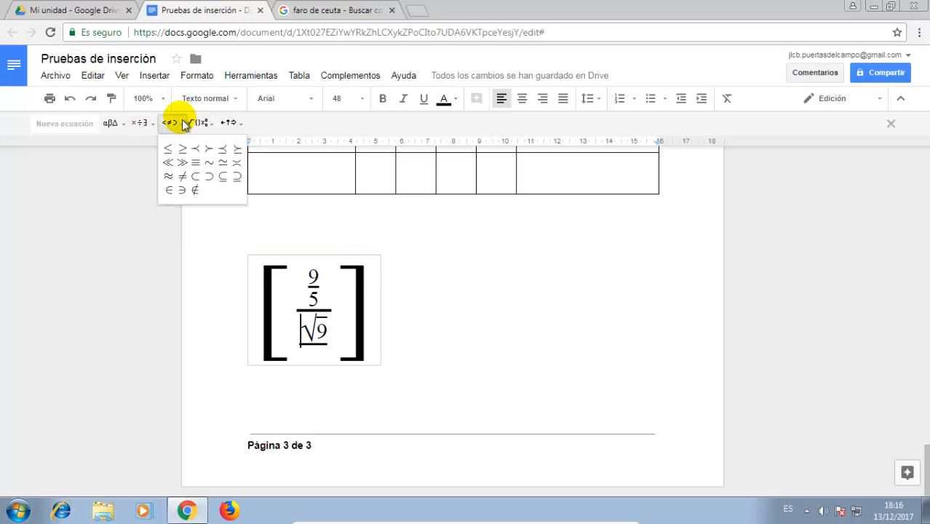
{"action": "mouse_move", "coordinate": [202, 134]}
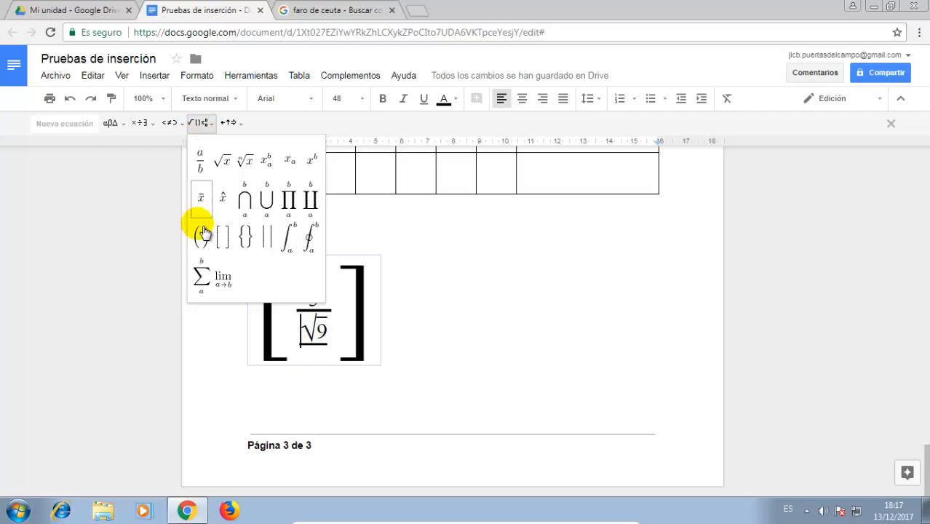
{"action": "left_click", "coordinate": [271, 161]}
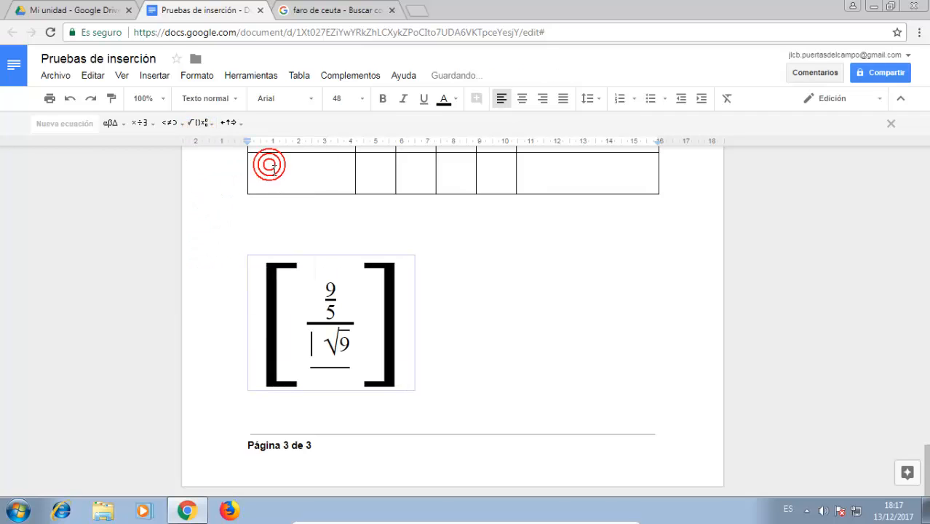
{"action": "type", "text": "x"}
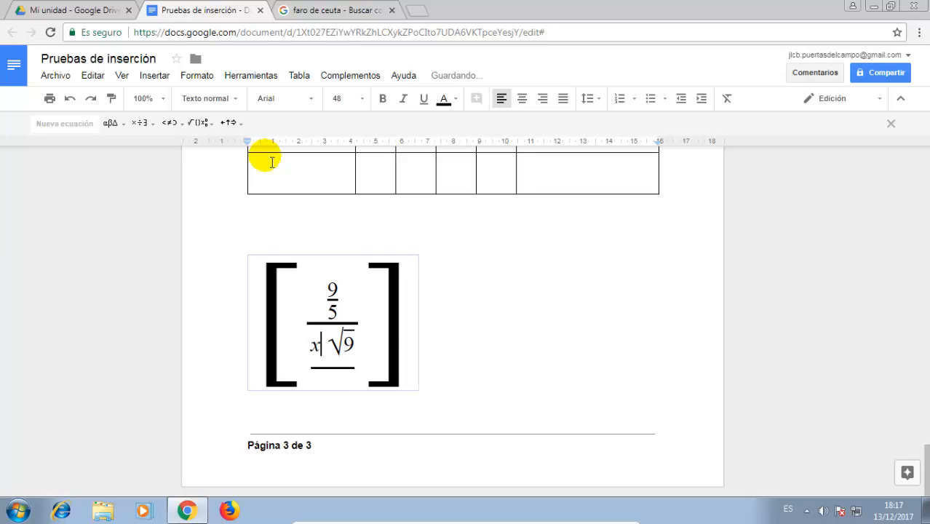
{"action": "key", "text": "Right"}
{"action": "type", "text": "1"}
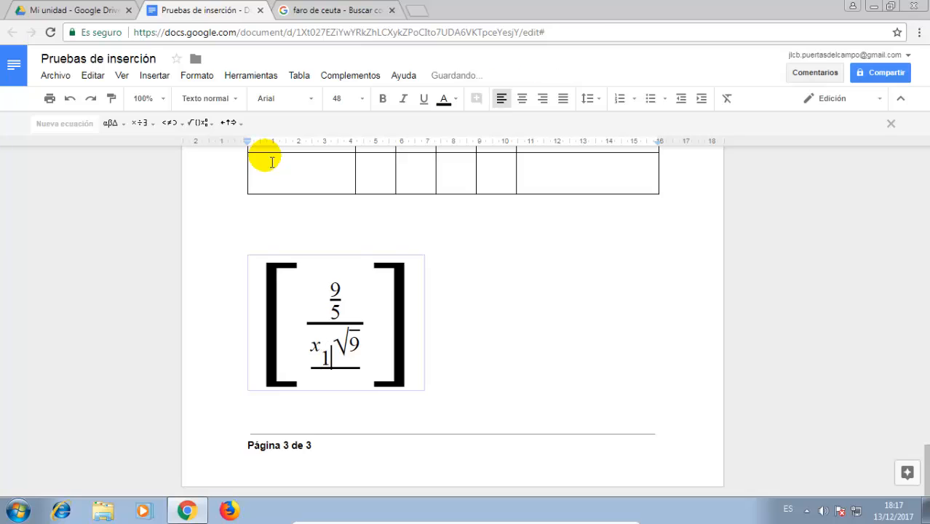
{"action": "type", "text": "1"}
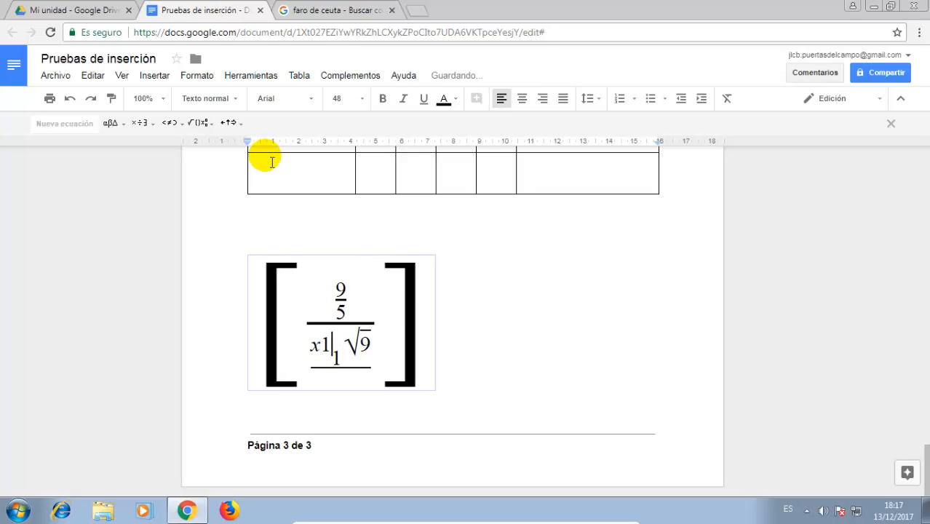
Enter 1 as the superscript of x and delete the extra 1 from its base
{"action": "key", "text": "Right"}
{"action": "key", "text": "Up"}
{"action": "type", "text": "1"}
{"action": "key", "text": "Down"}
{"action": "key", "text": "Left"}
{"action": "key", "text": "Delete"}
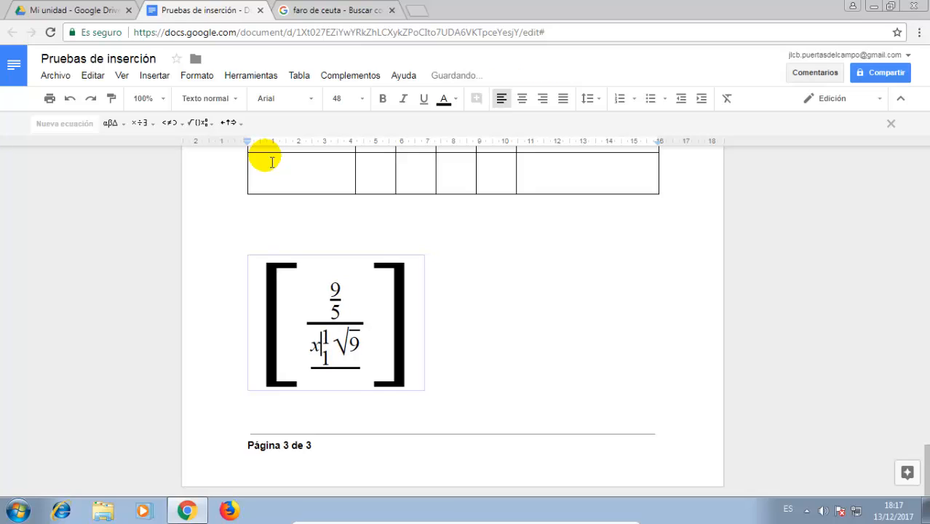
{"action": "type", "text": "x"}
{"action": "key", "text": "BackSpace"}
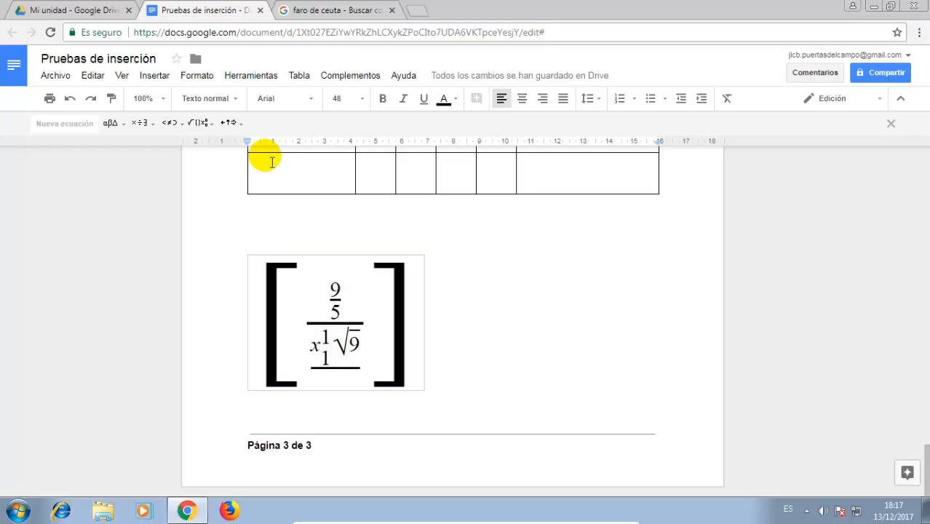
{"action": "key", "text": "Up"}
{"action": "key", "text": "Down"}
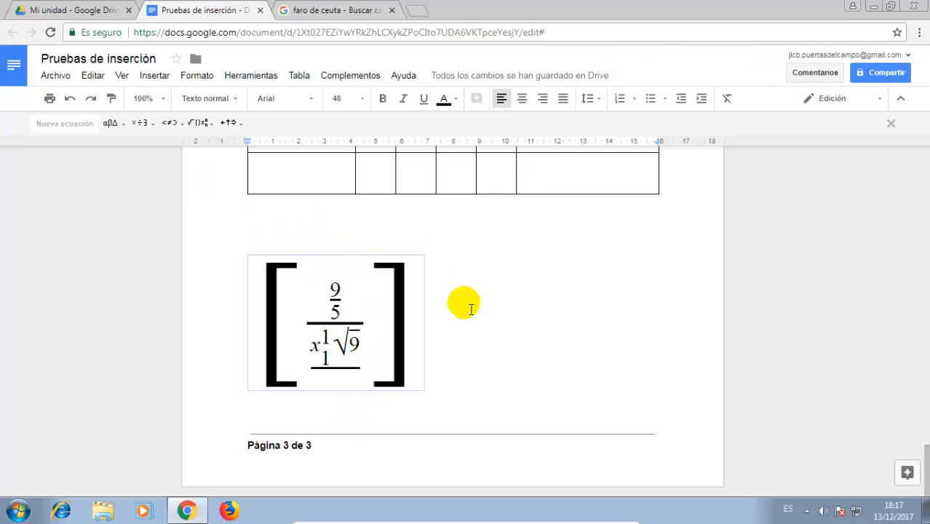
Insert the Greek capital letter Δ after the main fraction, inside the square brackets
{"action": "left_click", "coordinate": [407, 318]}
{"action": "left_click", "coordinate": [408, 317]}
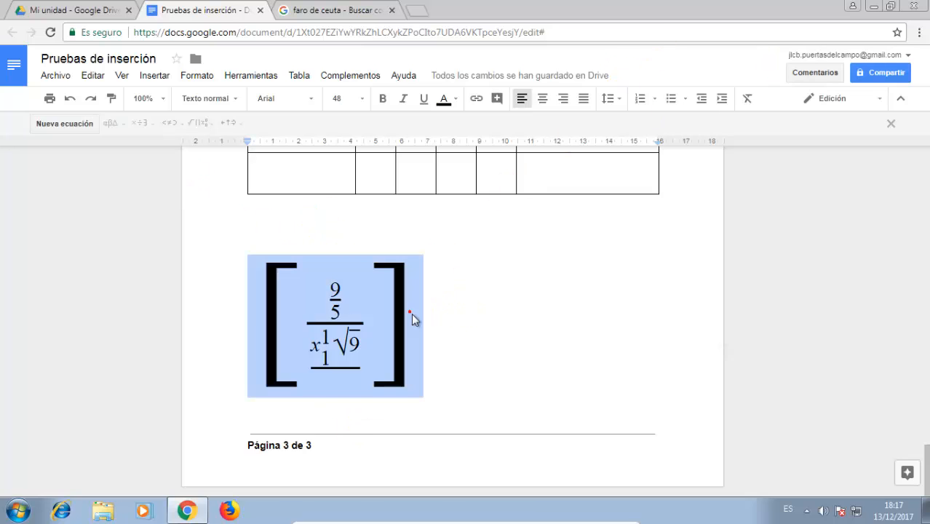
{"action": "left_click", "coordinate": [425, 312]}
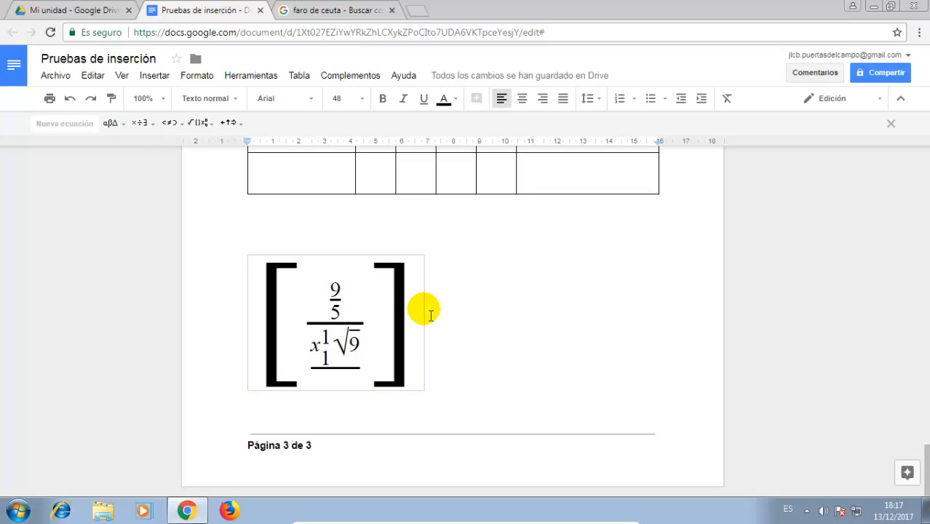
{"action": "left_click", "coordinate": [110, 123]}
{"action": "left_click", "coordinate": [110, 216]}
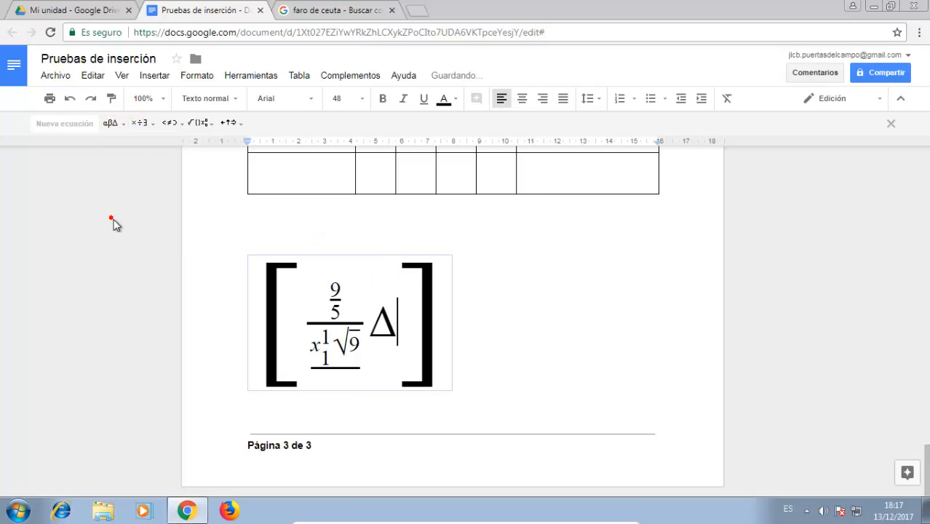
Move the Δ out of the brackets to the start of the equation, before the opening bracket
{"action": "key", "text": "shift+Left"}
{"action": "key", "text": "ctrl+c"}
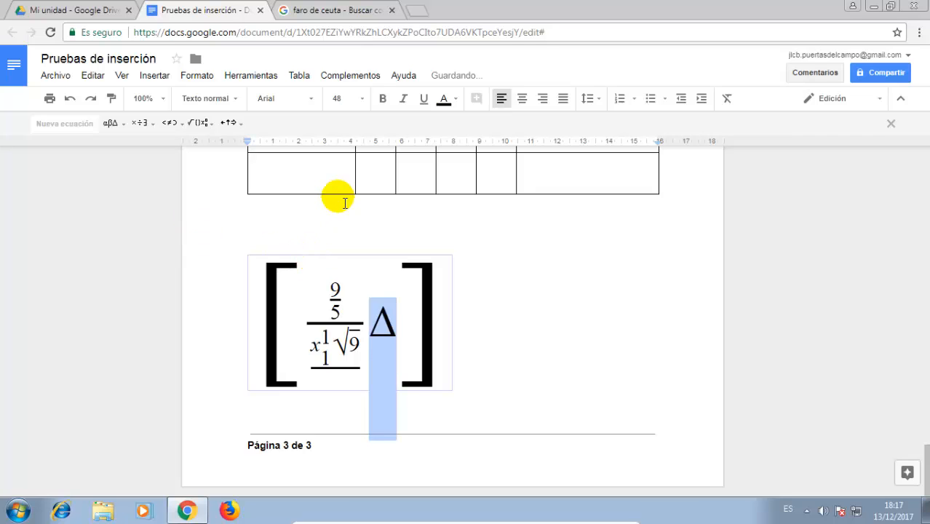
{"action": "key", "text": "BackSpace"}
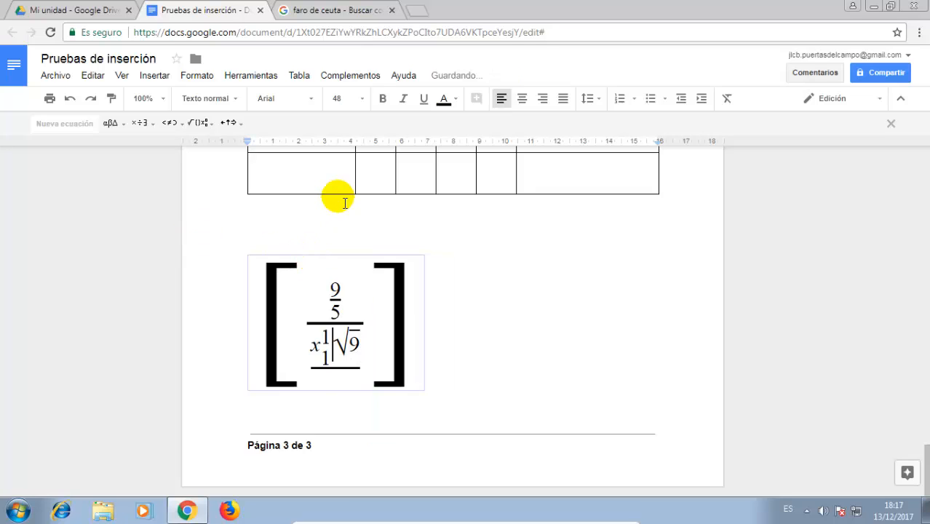
{"action": "left_click", "coordinate": [302, 284]}
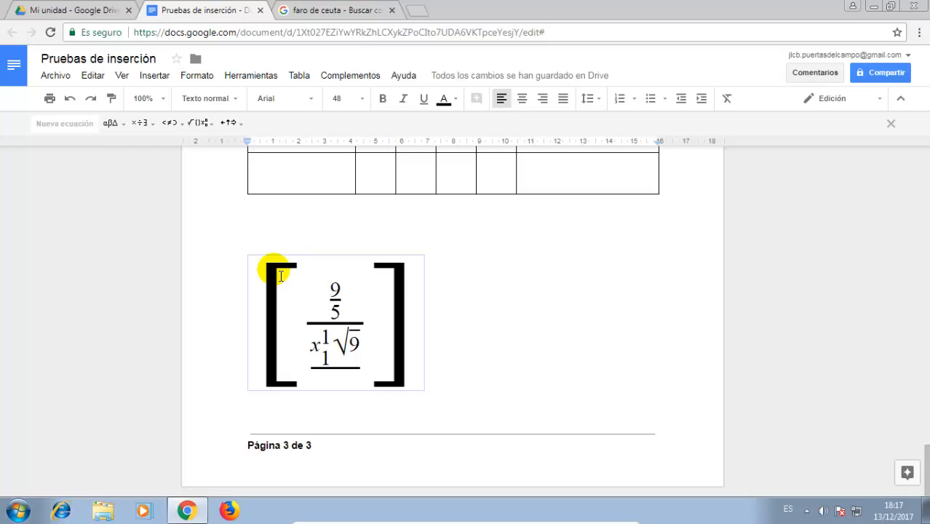
{"action": "left_click", "coordinate": [281, 275]}
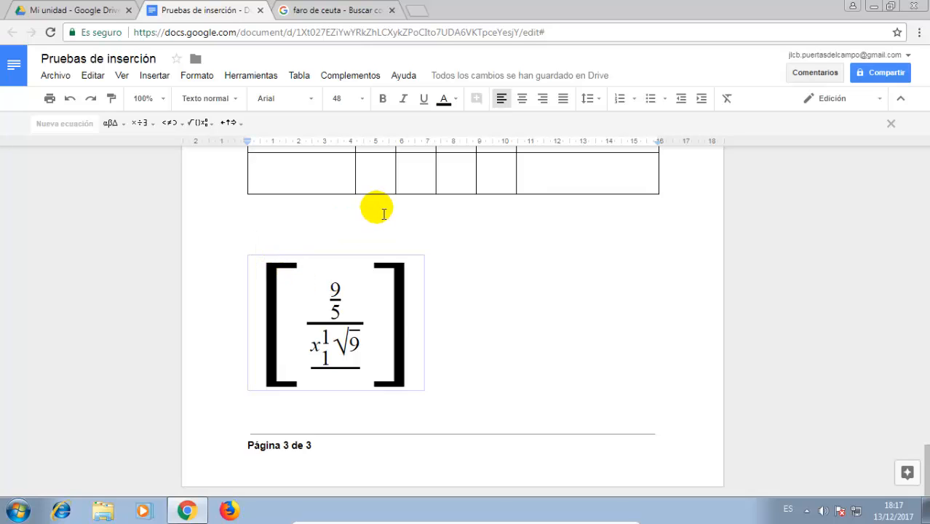
{"action": "key", "text": "ctrl+v"}
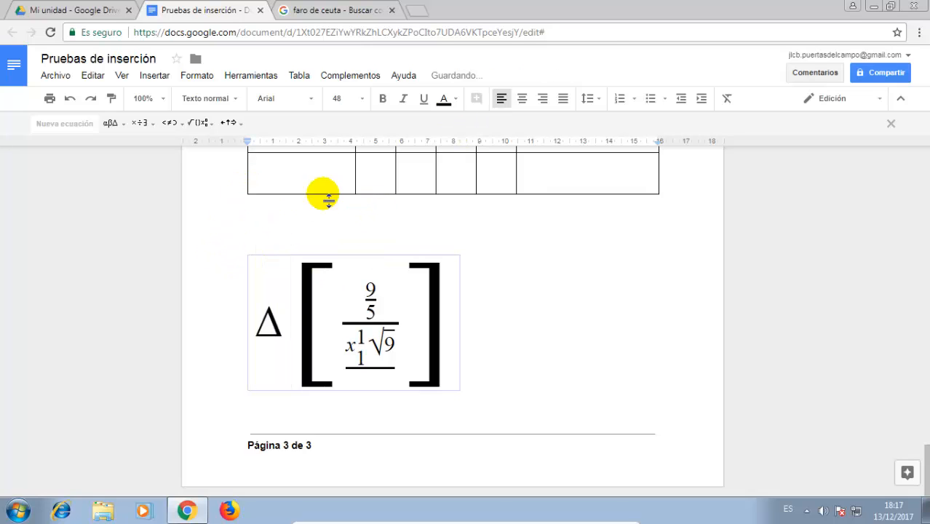
Open the choice of fractions, roots, integrals and sums for insertion between the Δ and the opening bracket
{"action": "left_click", "coordinate": [230, 122]}
{"action": "left_click", "coordinate": [198, 122]}
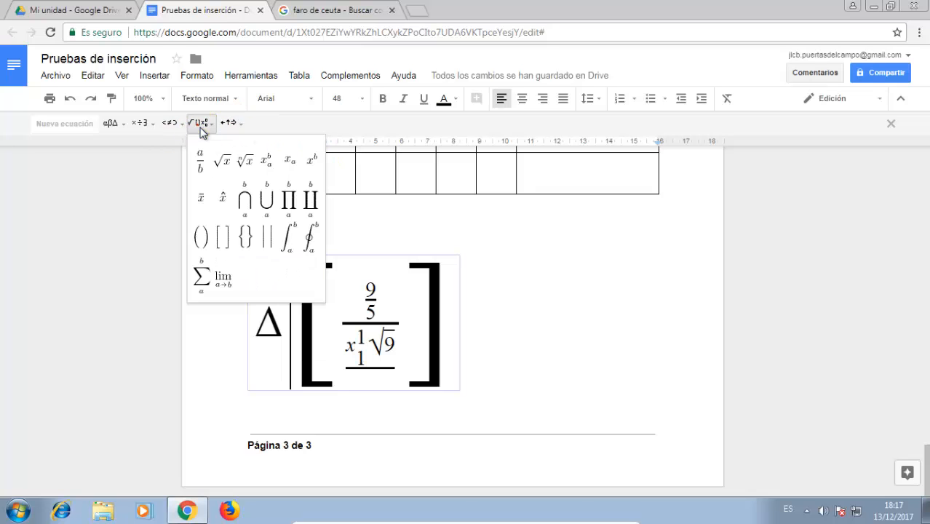